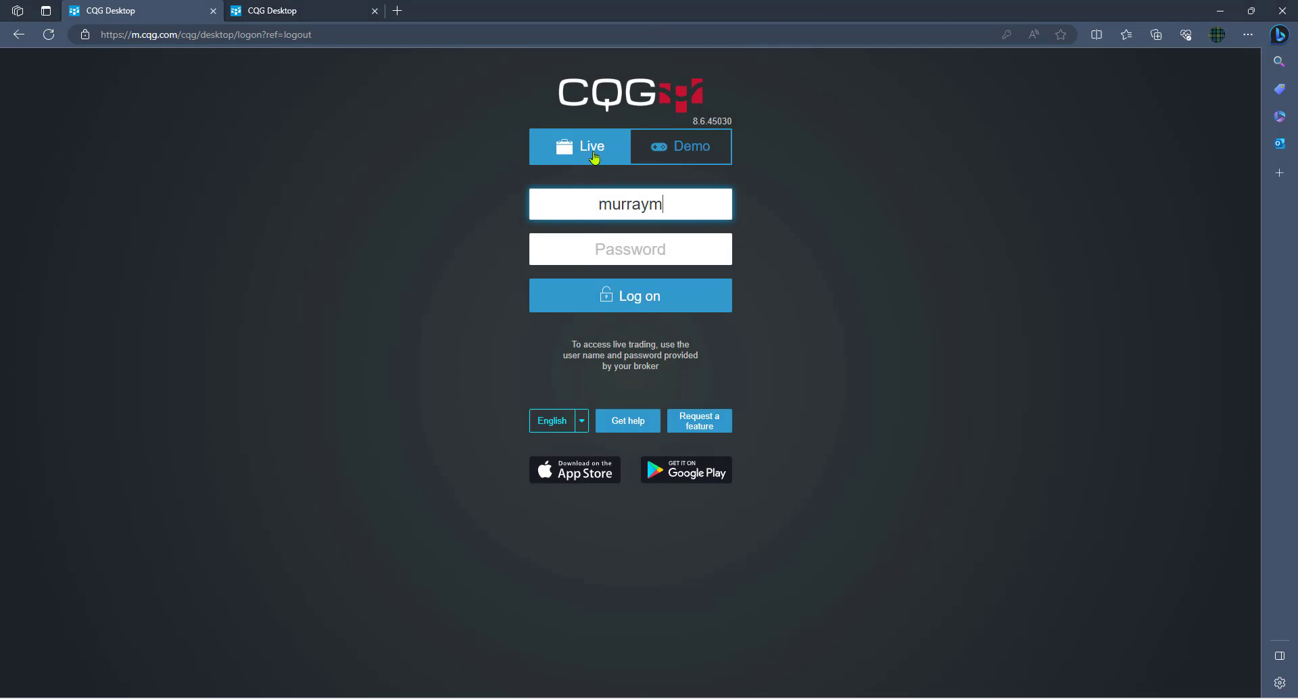
# Log on to the live CQG account by entering the account password
pyautogui.click(681, 206)
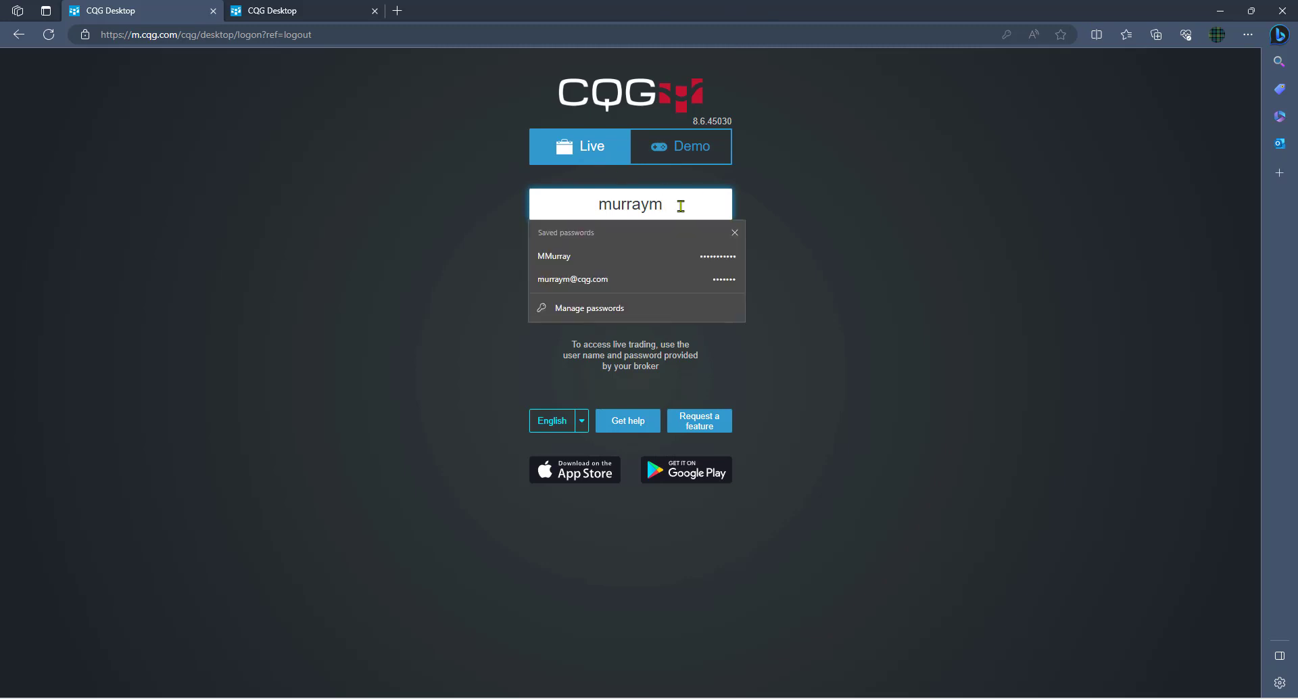
pyautogui.click(824, 212)
pyautogui.click(675, 252)
pyautogui.write('••')
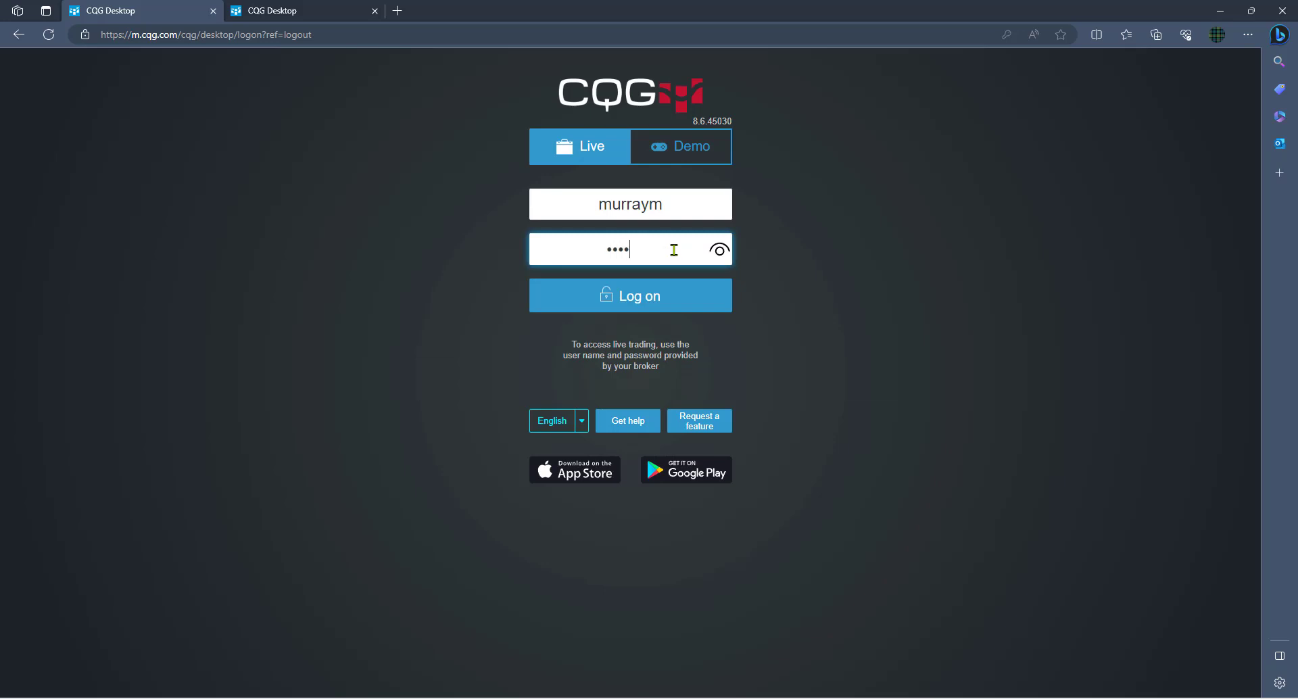
pyautogui.press('Return')
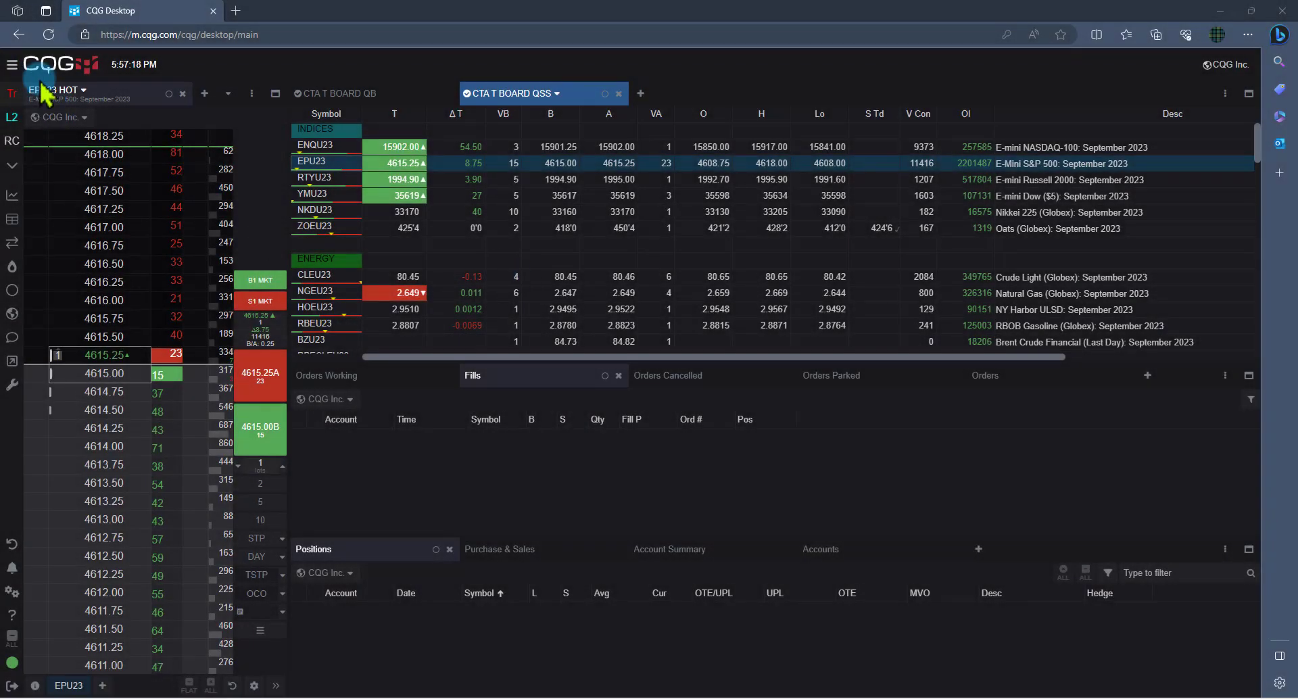
# Expand the left sidebar so each section's name is displayed
pyautogui.click(12, 65)
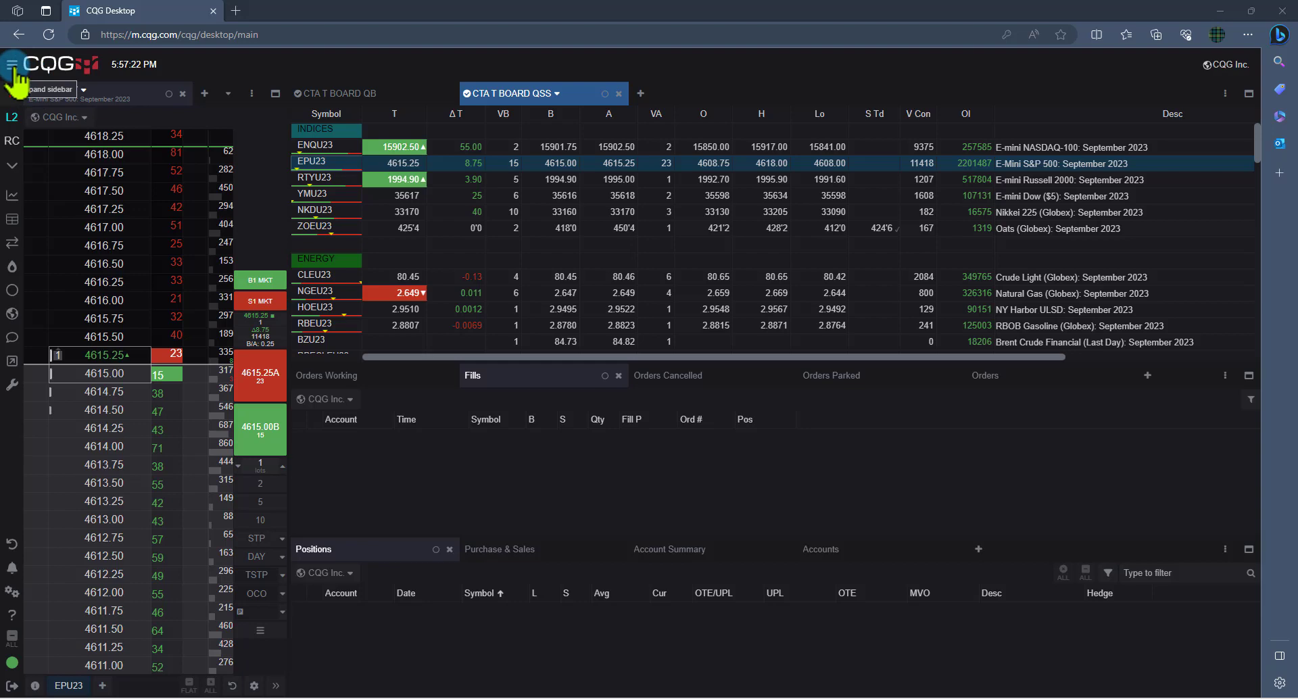
pyautogui.click(12, 66)
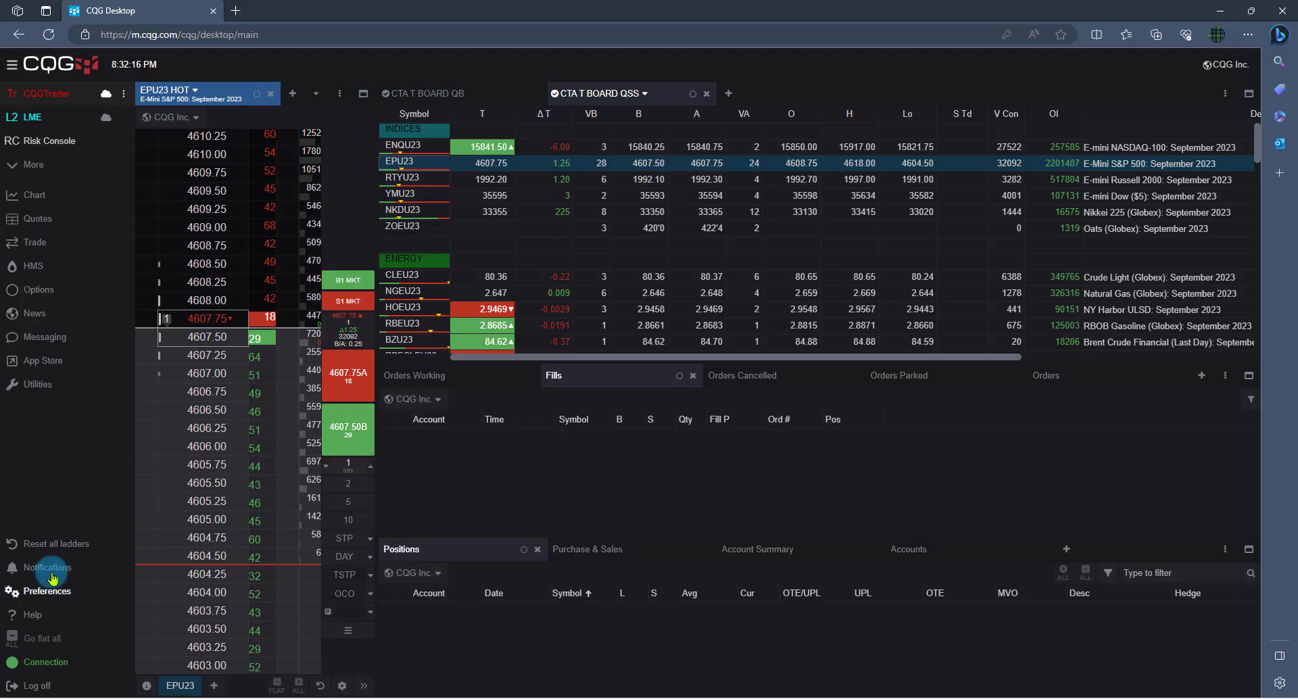
pyautogui.click(63, 592)
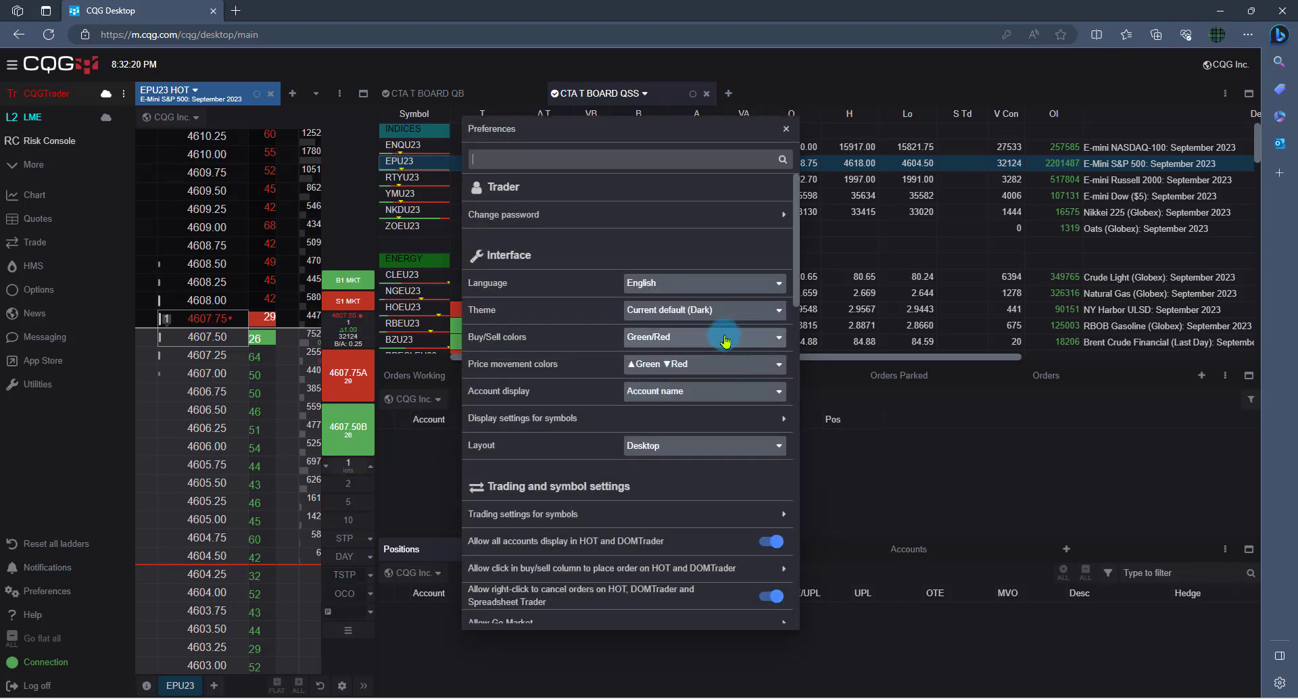
pyautogui.click(725, 365)
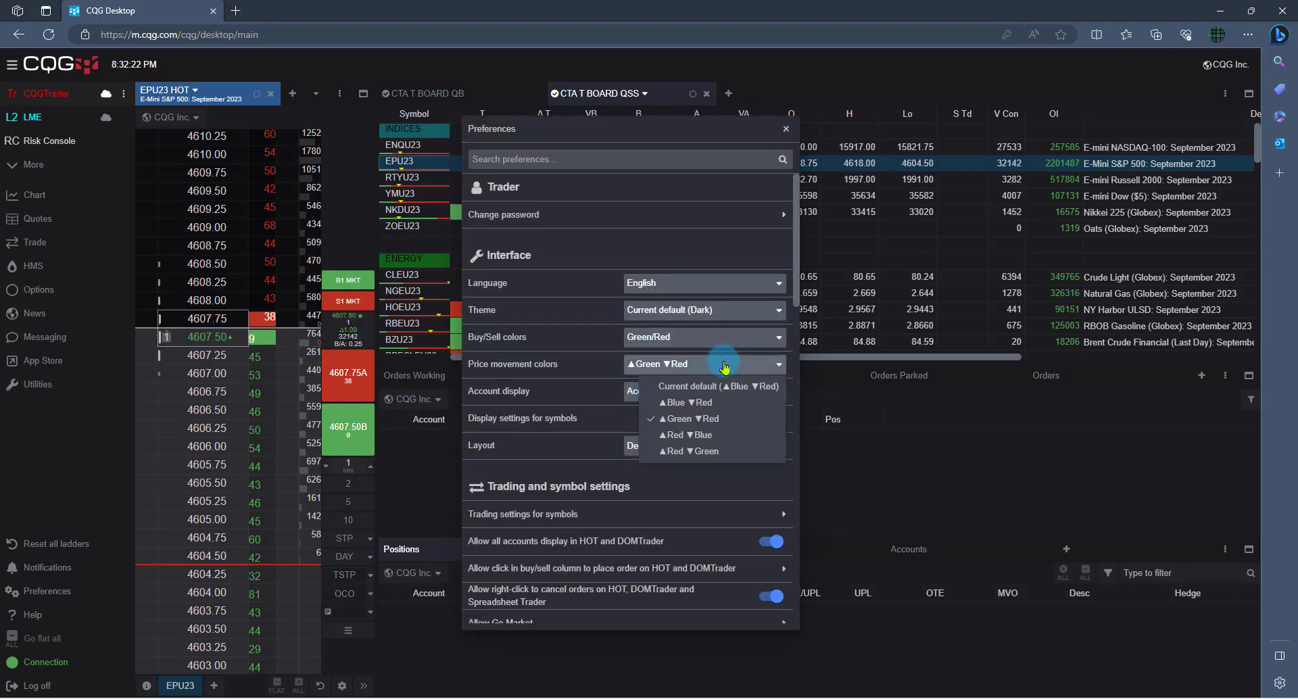
pyautogui.click(696, 403)
pyautogui.click(700, 369)
pyautogui.click(706, 419)
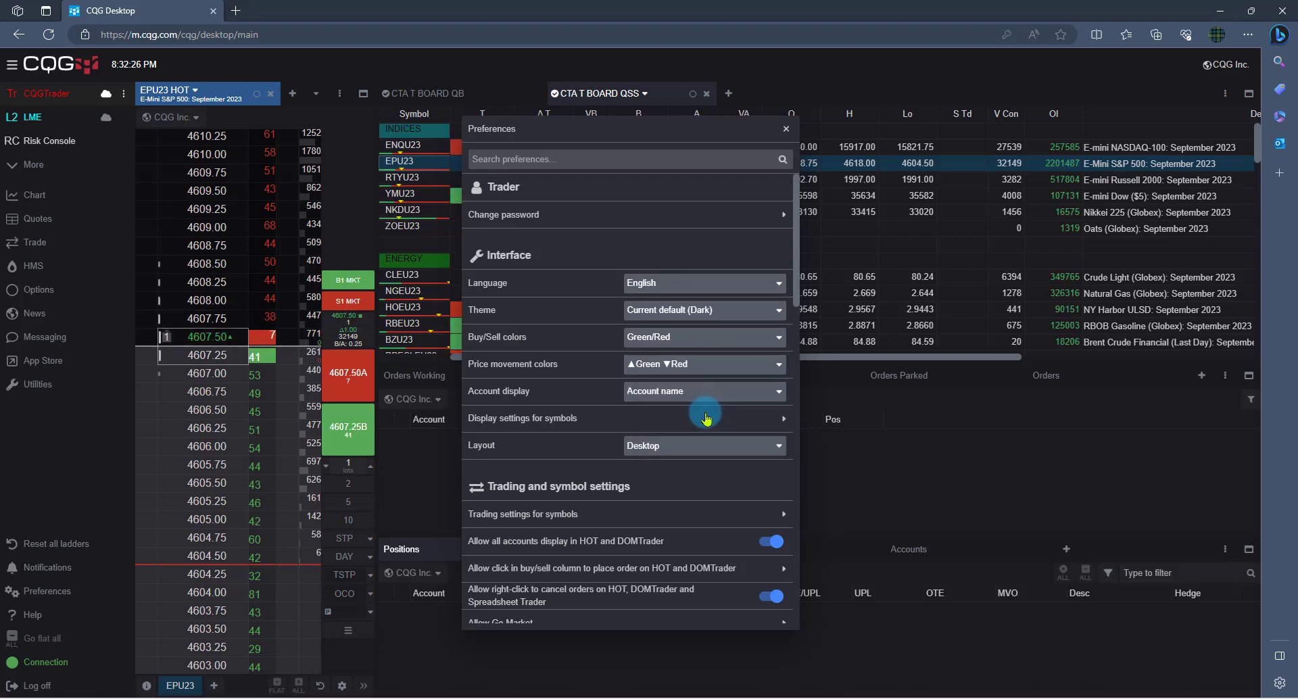
pyautogui.click(723, 312)
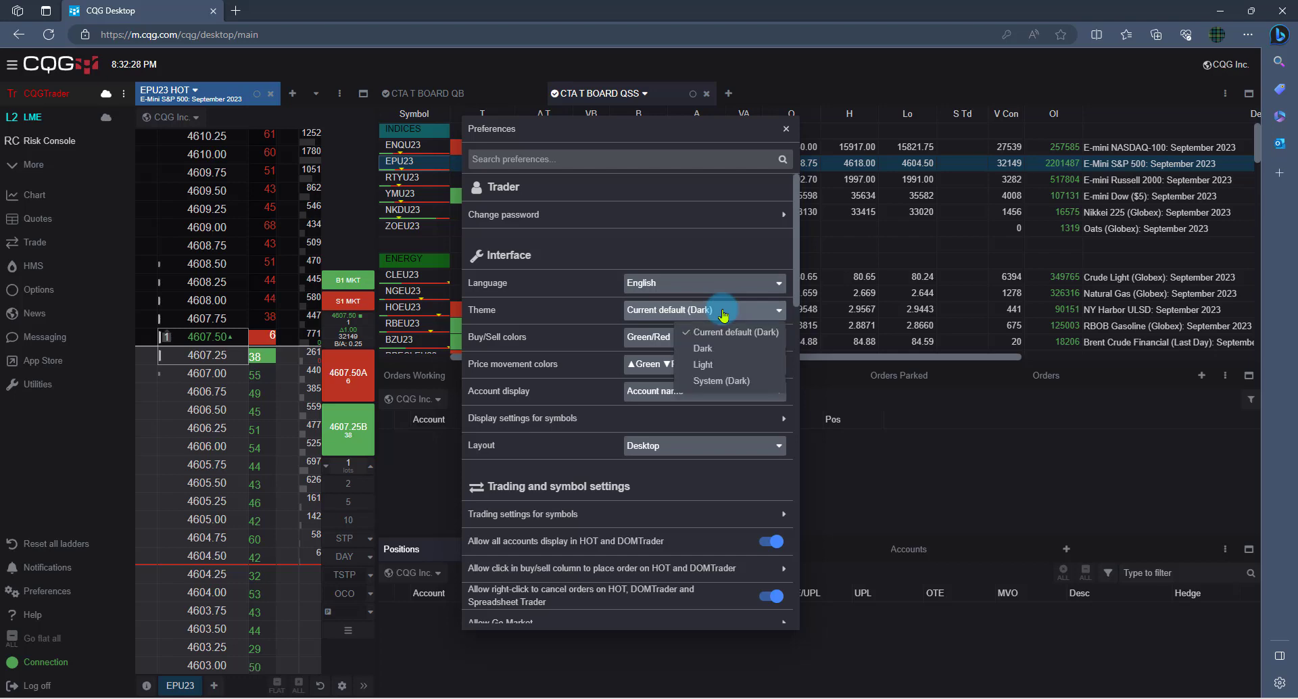
pyautogui.click(721, 366)
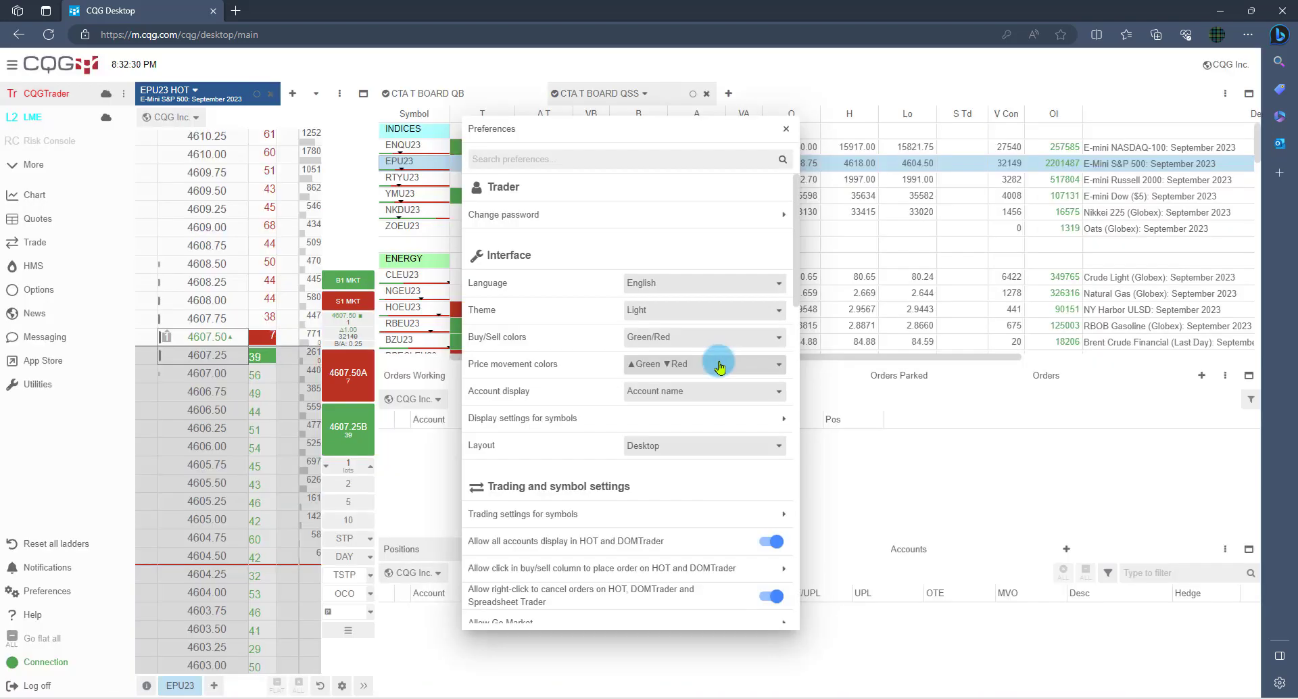
pyautogui.click(717, 310)
pyautogui.click(723, 335)
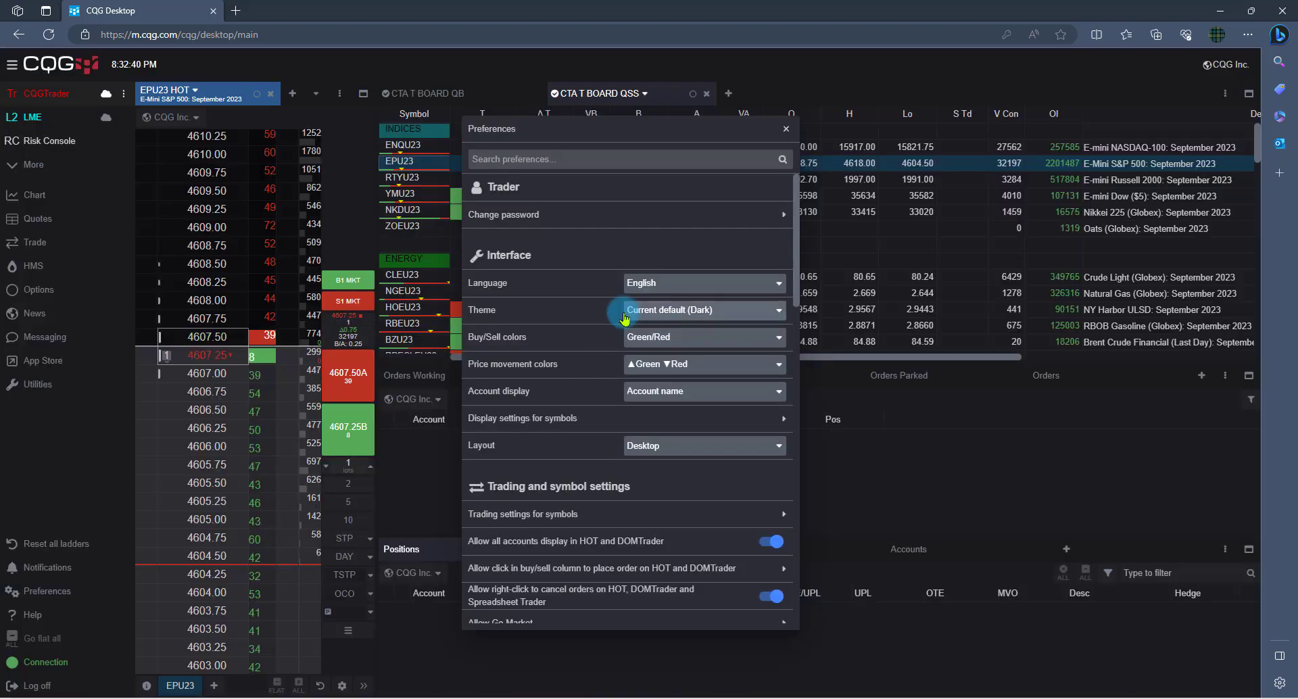
pyautogui.scroll(-6, 625, 318)
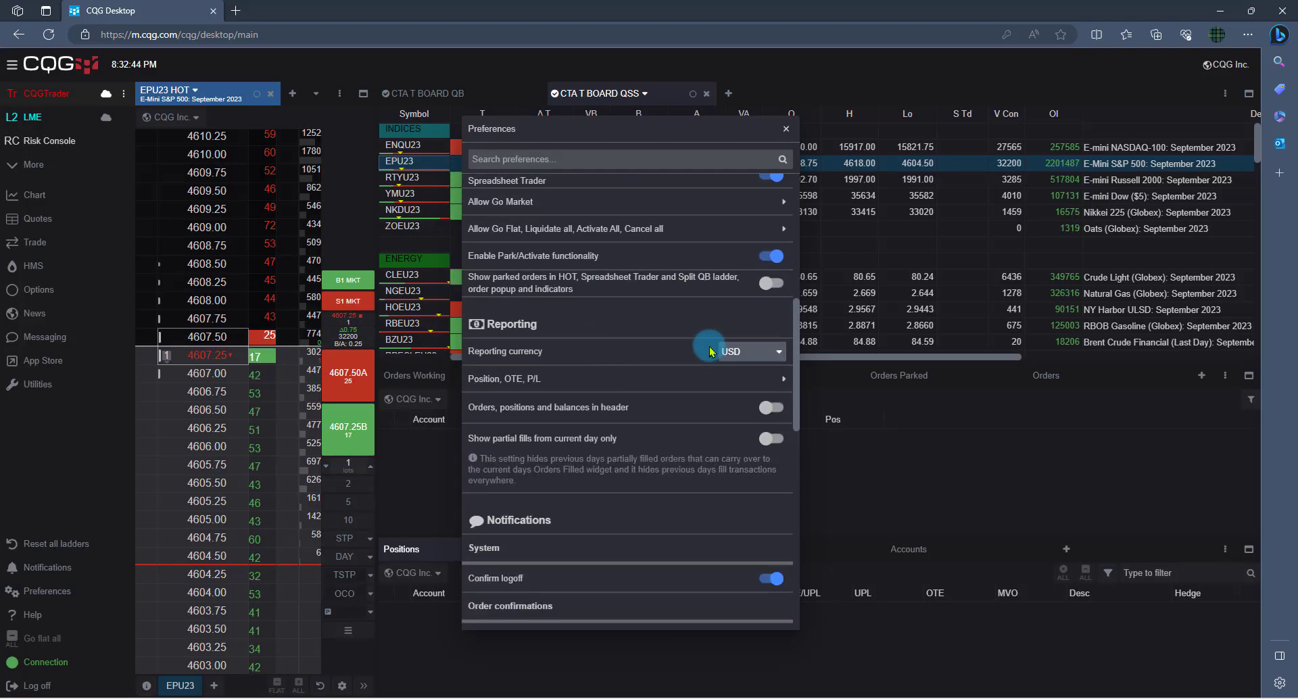
pyautogui.scroll(-4, 690, 352)
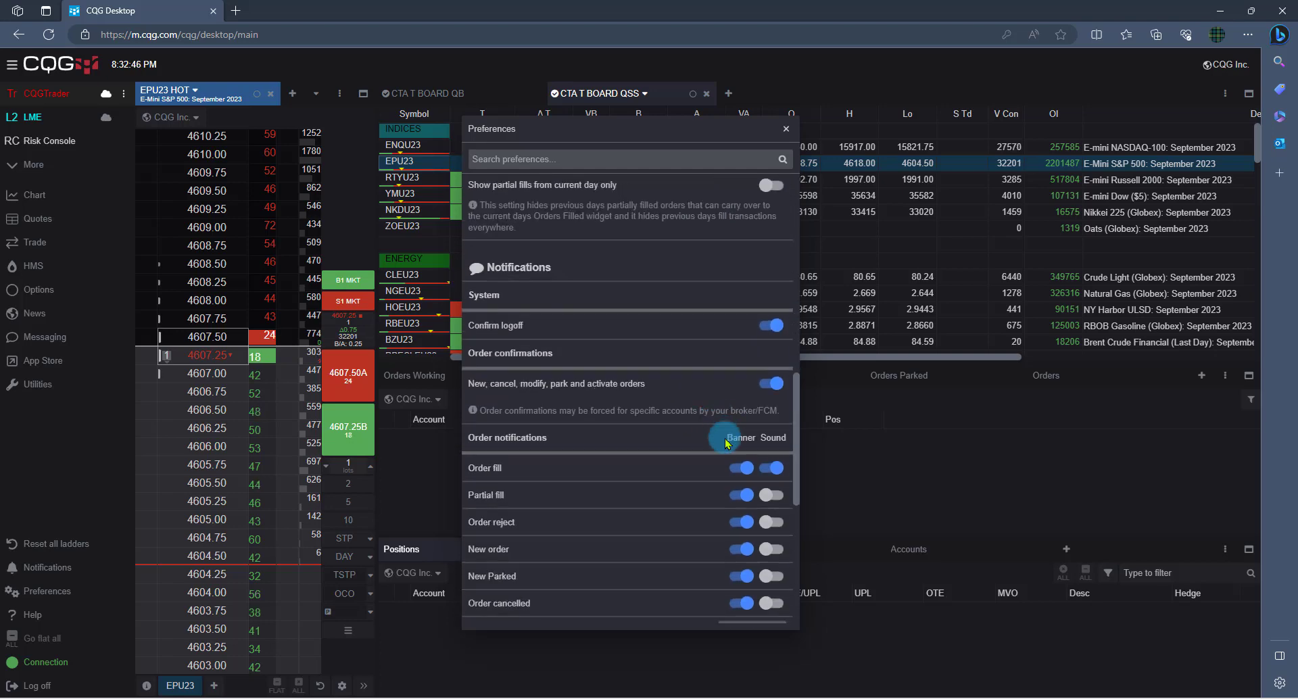
pyautogui.scroll(-4, 714, 440)
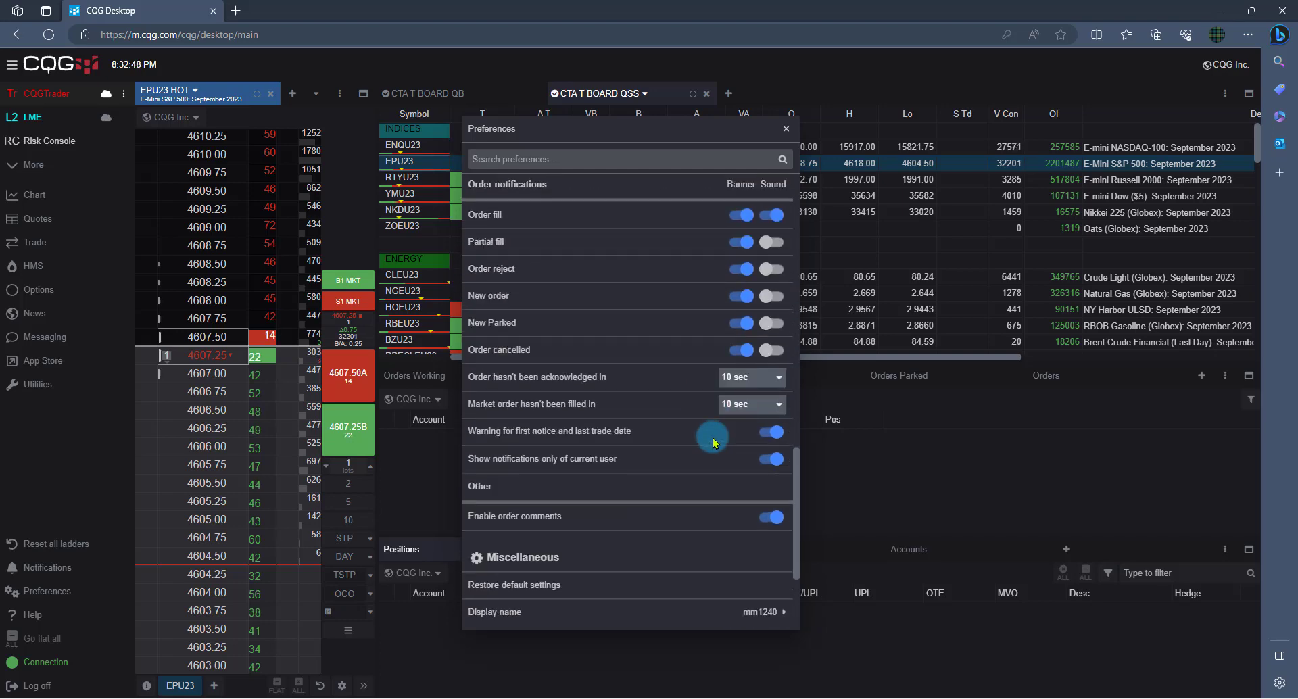
pyautogui.click(592, 162)
pyautogui.write('ote')
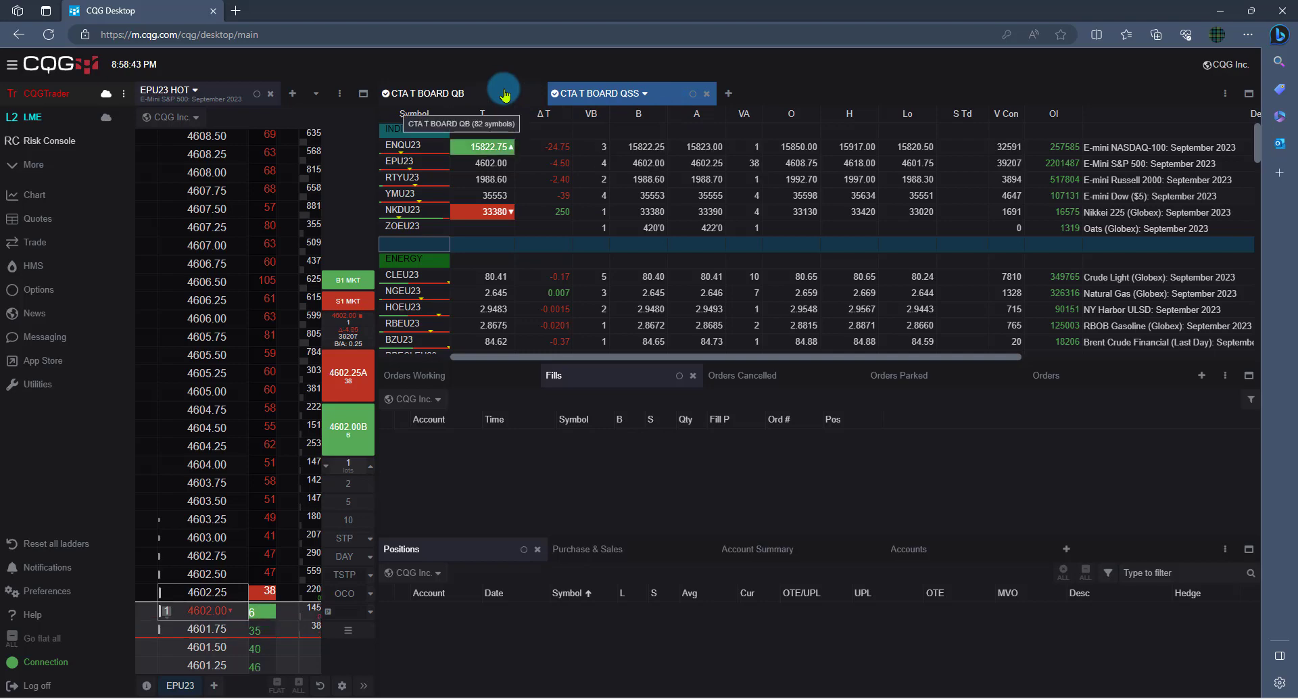
# View the CTA T BOARD QB tab, return to CTA T BOARD QSS, and show the Quotes widget list
pyautogui.click(504, 95)
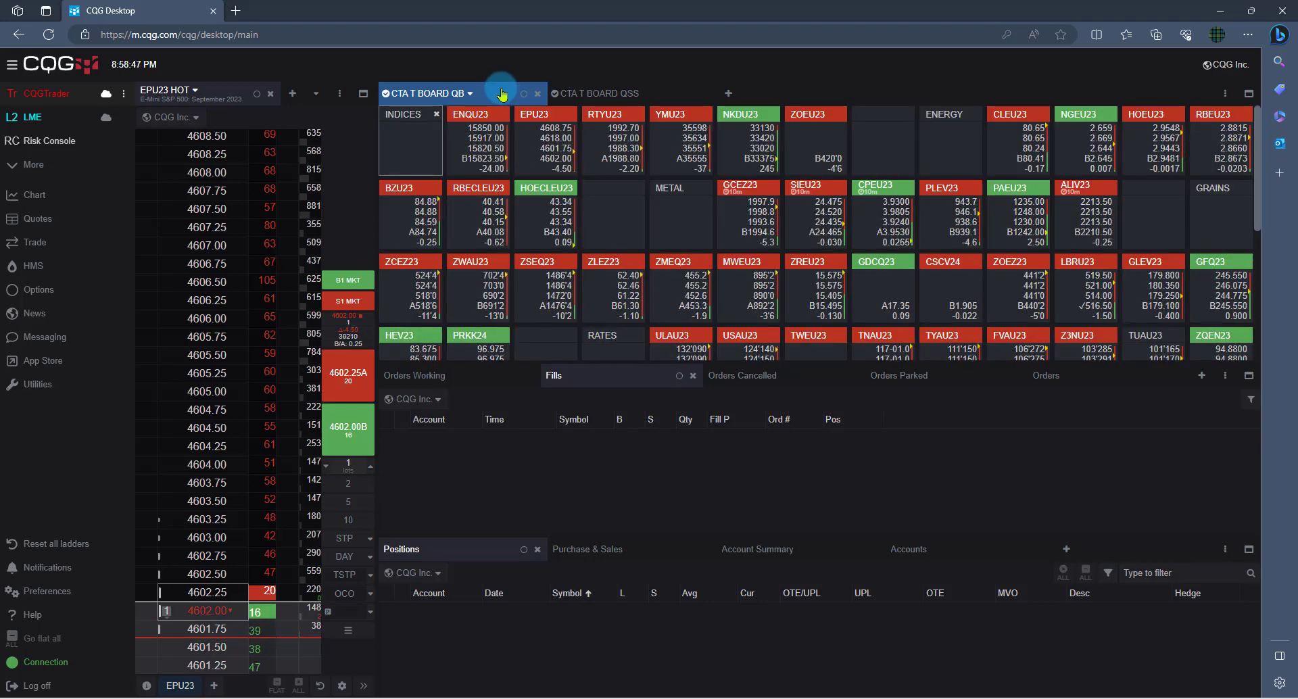
pyautogui.click(560, 96)
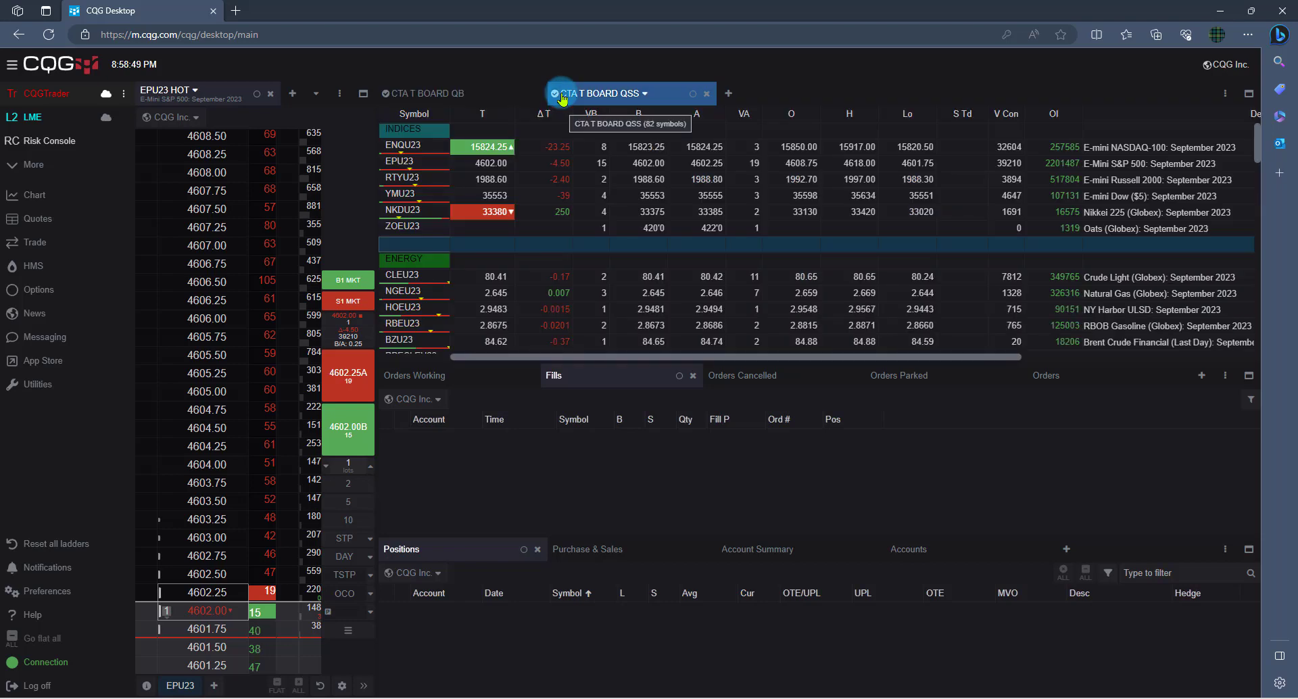
pyautogui.click(35, 220)
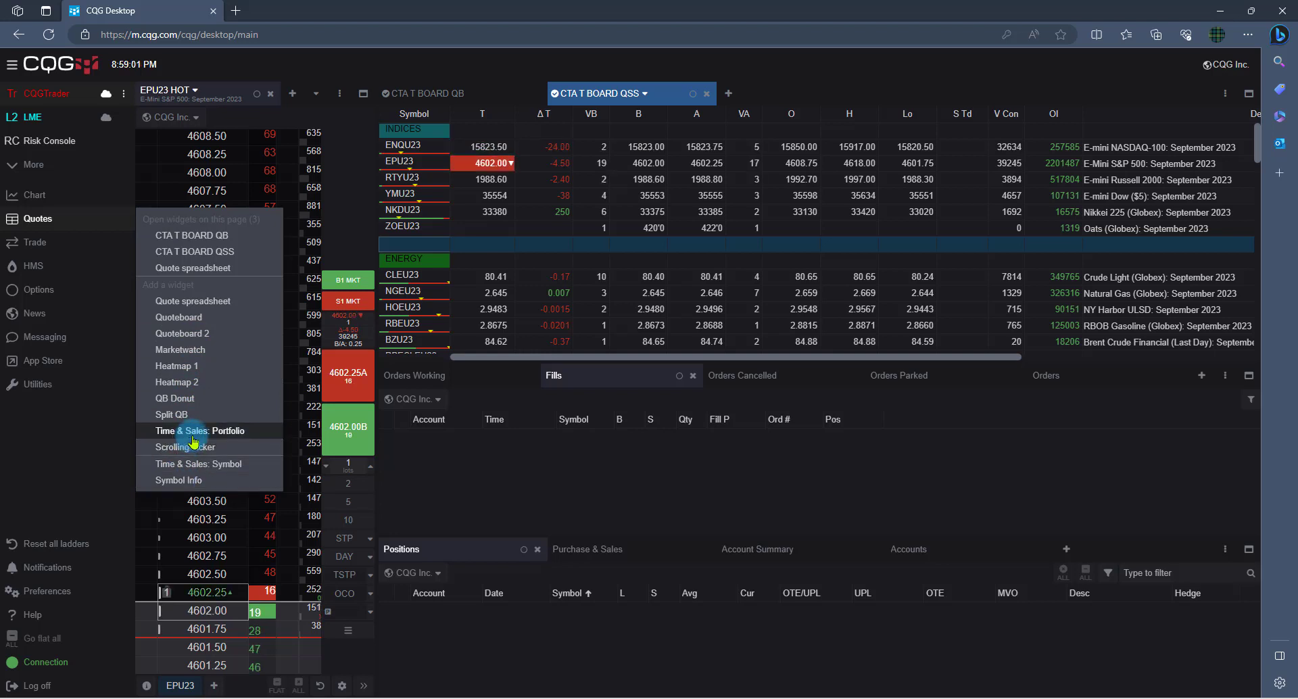
# Add Quoteboard 2 to the page loaded with the CME Rates (1) symbol list
pyautogui.click(186, 334)
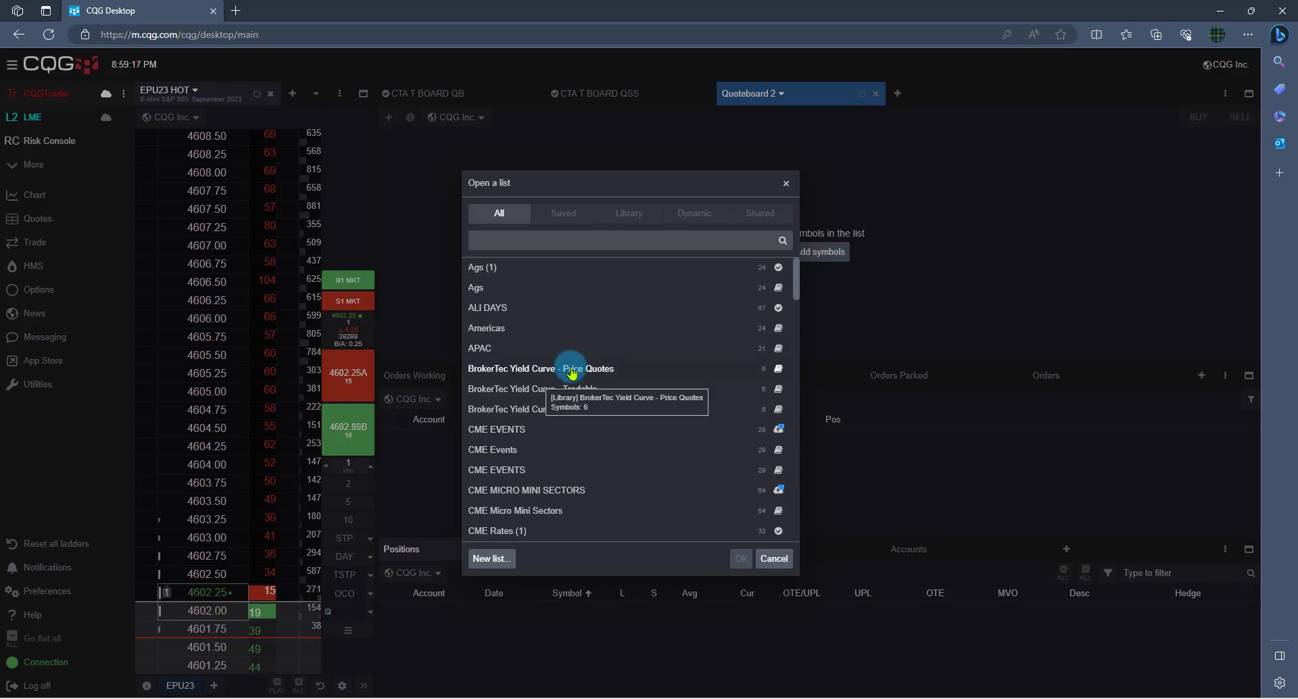
pyautogui.scroll(-1, 541, 474)
pyautogui.click(507, 522)
pyautogui.click(741, 559)
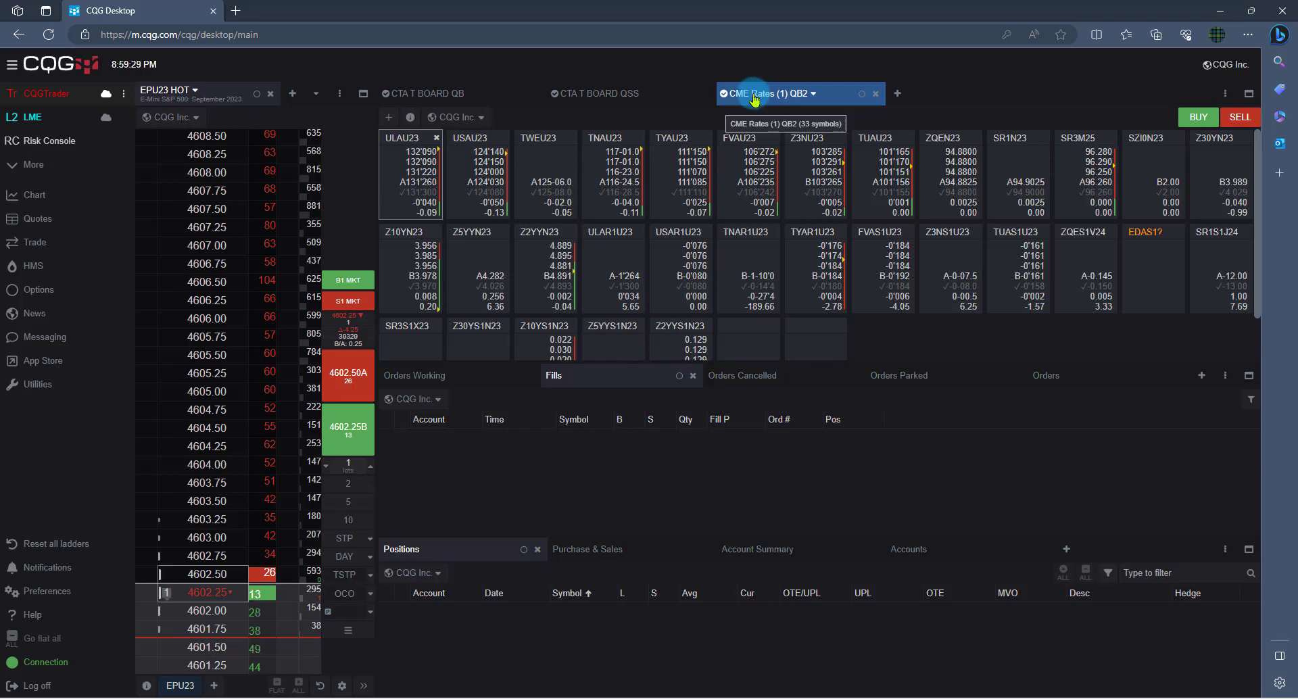
# Dock the CME Rates (1) QB2 board beside the QSS board, then pop it into its own window
pyautogui.moveTo(755, 100); pyautogui.dragTo(1045, 265)
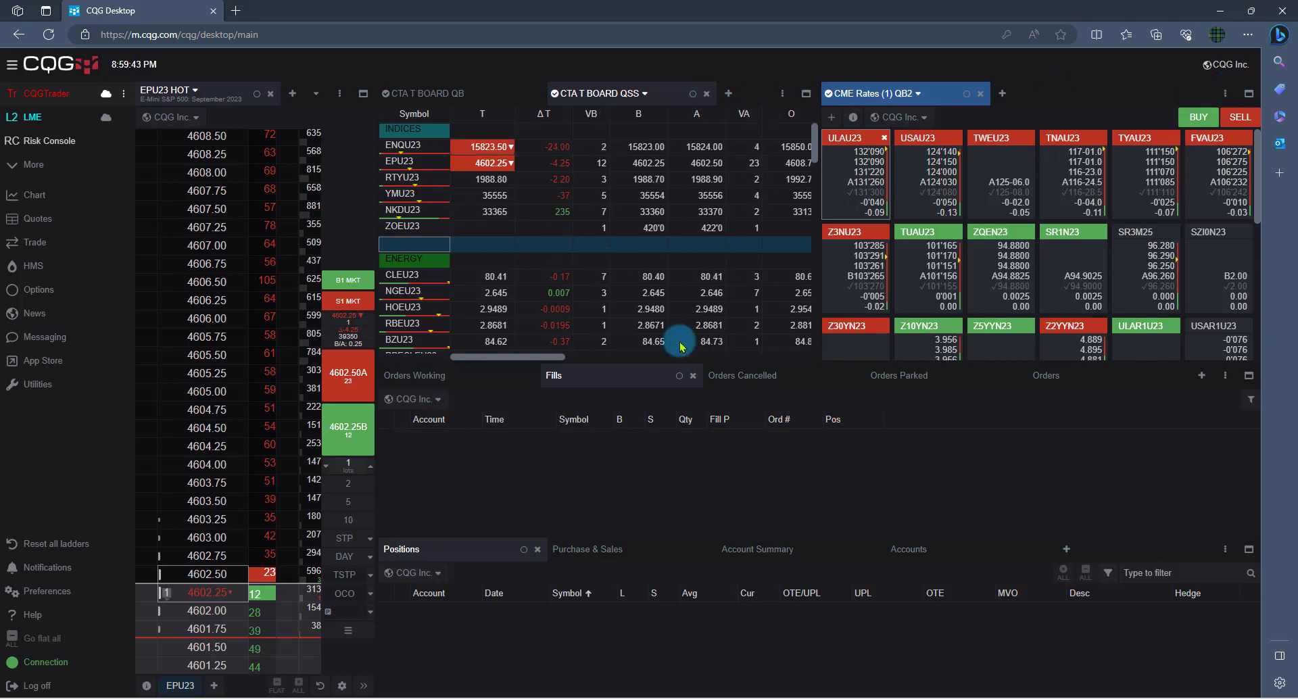
pyautogui.click(1225, 95)
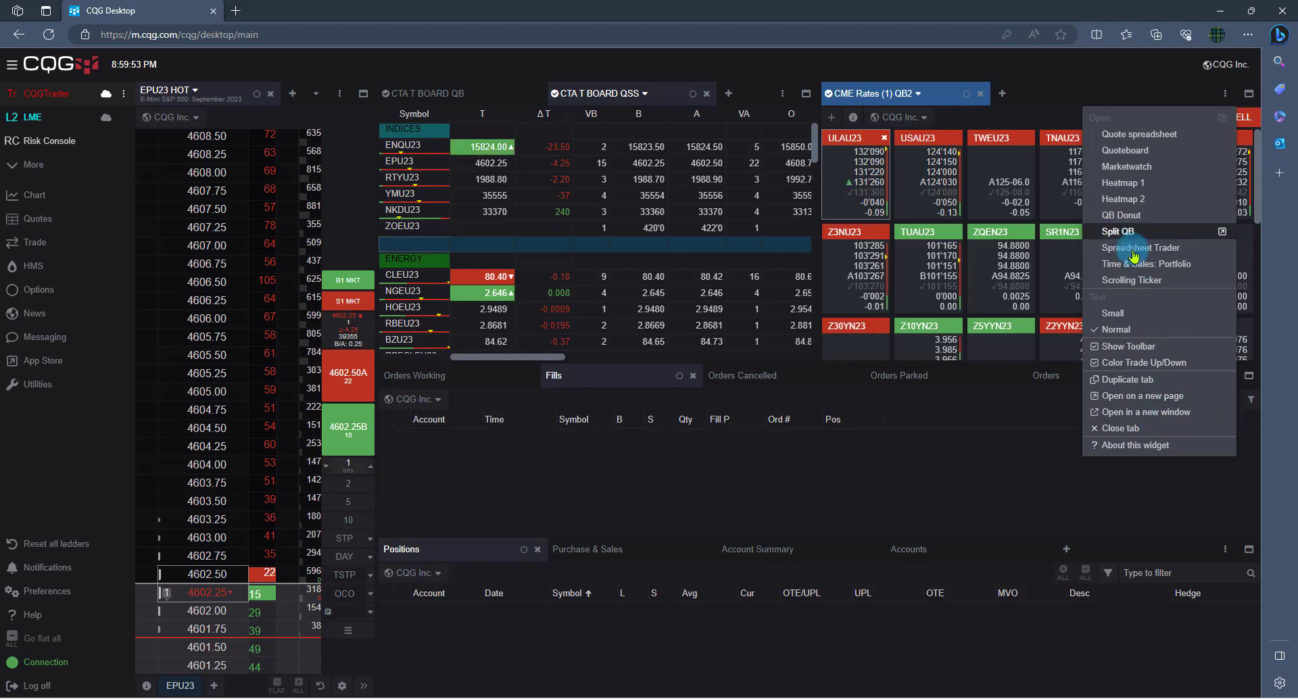
pyautogui.click(1180, 413)
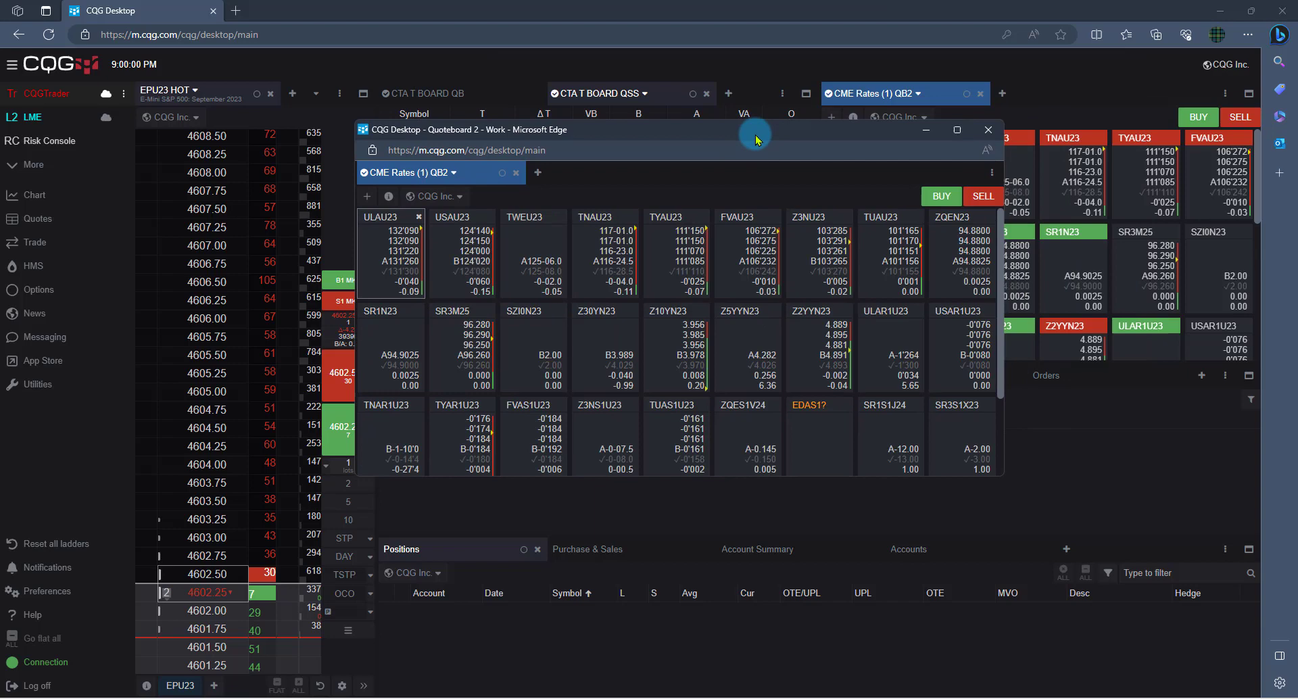
pyautogui.moveTo(728, 140); pyautogui.dragTo(808, 156)
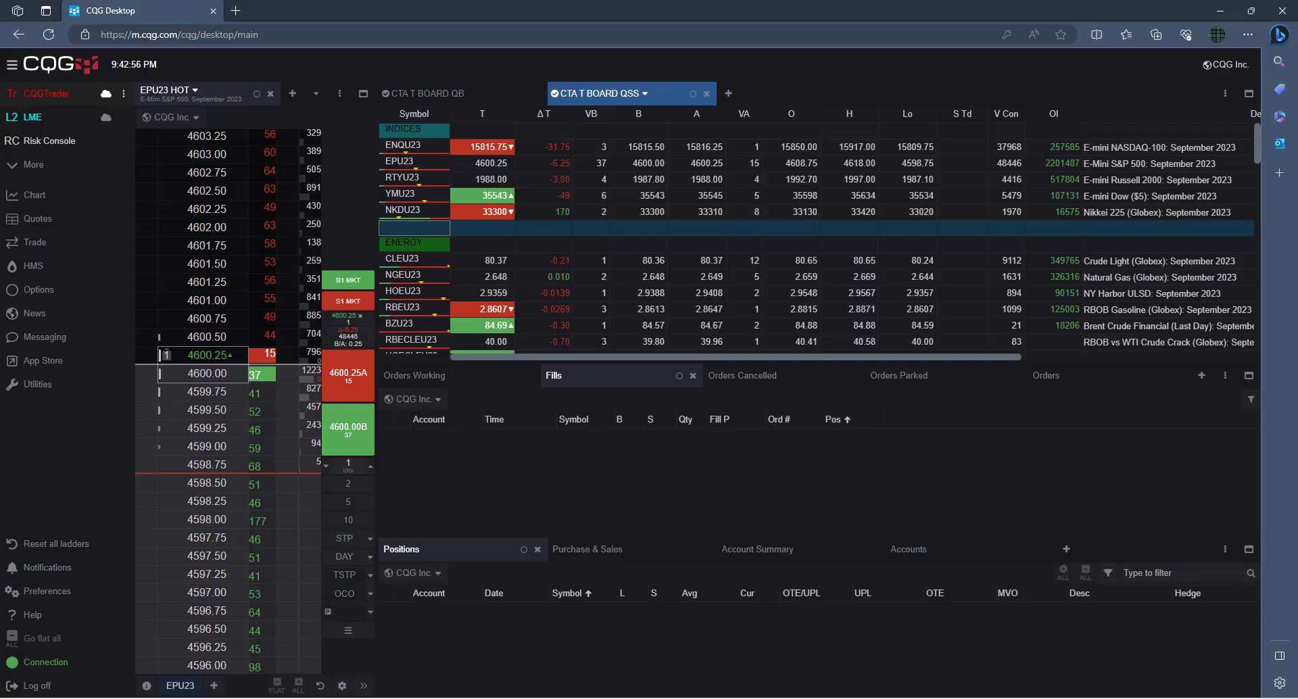
# Add the February 2024 Crude Light contract CLEG24 and move it up beside EPU23
pyautogui.click(797, 192)
pyautogui.click(409, 234)
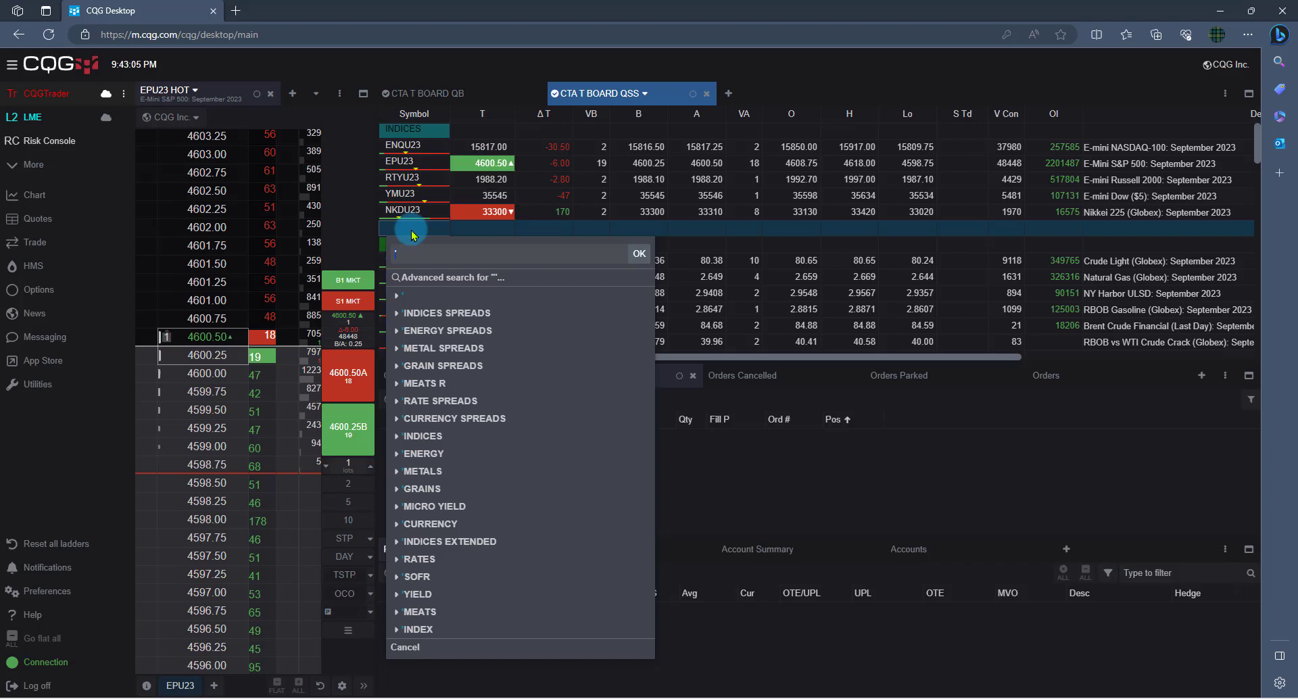
pyautogui.write('L')
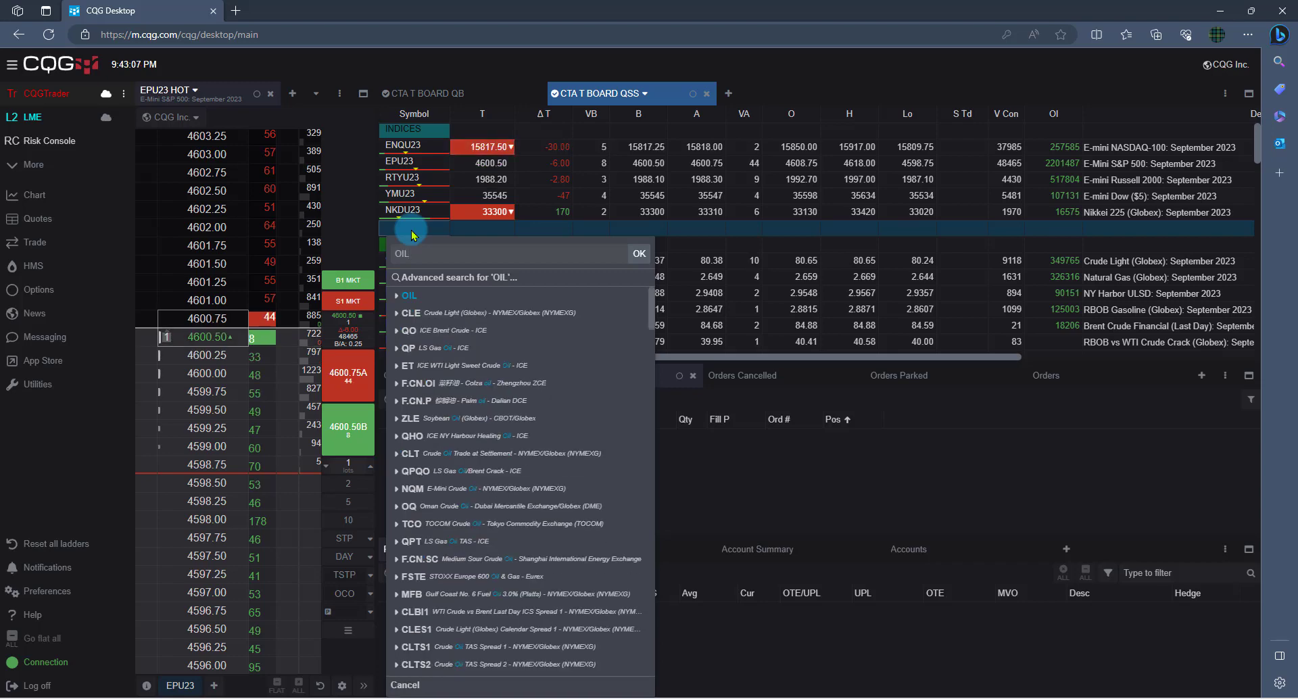
pyautogui.click(399, 315)
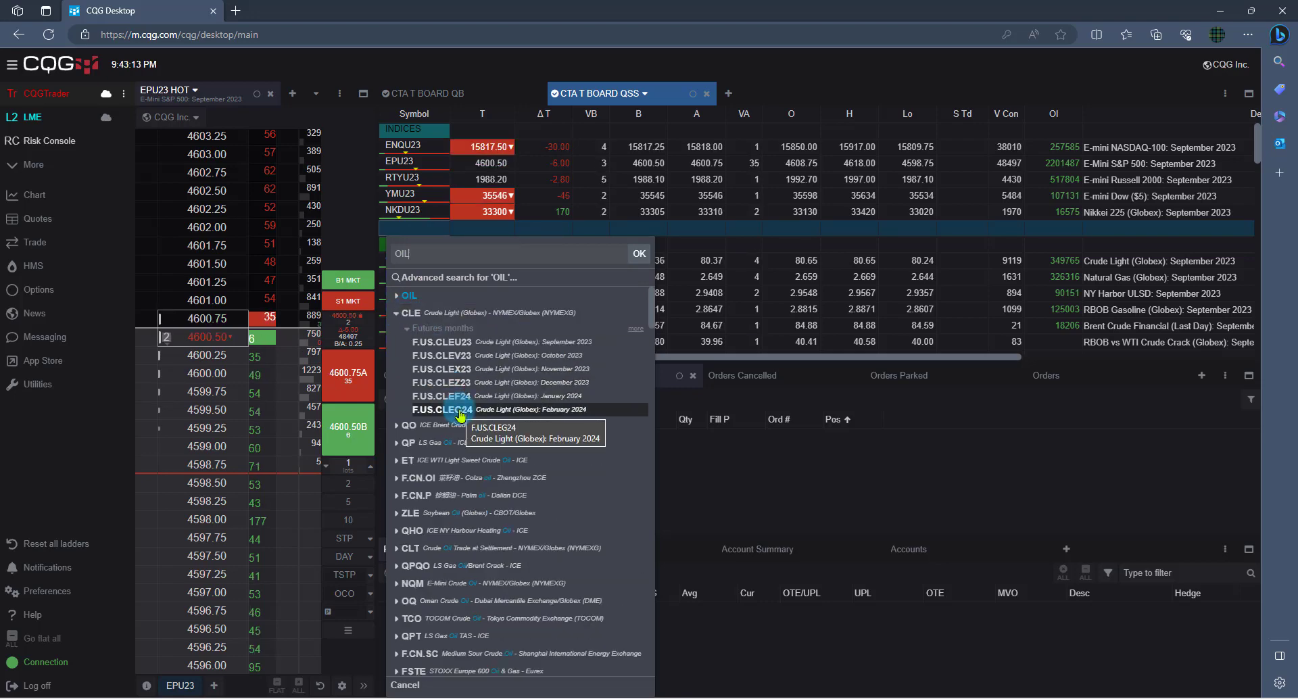
pyautogui.click(462, 411)
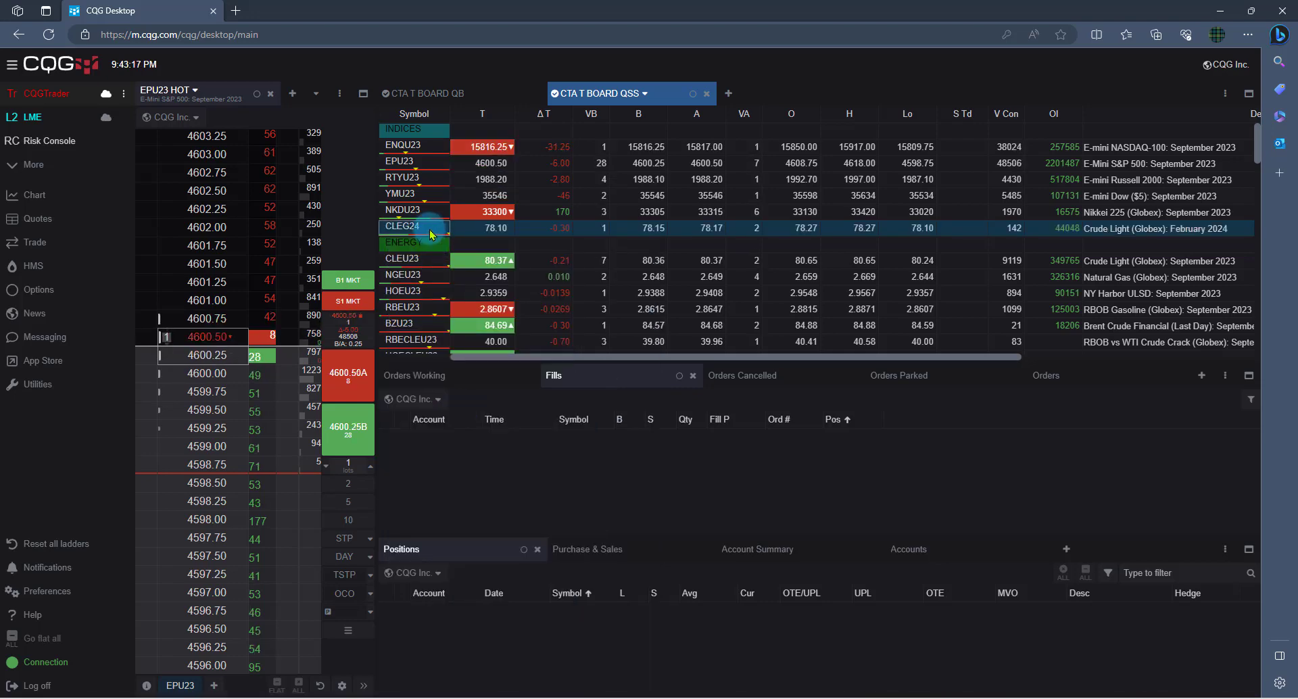
pyautogui.moveTo(431, 234)
pyautogui.mouseDown()
pyautogui.moveTo(436, 155)
pyautogui.moveTo(438, 238)
pyautogui.mouseUp()
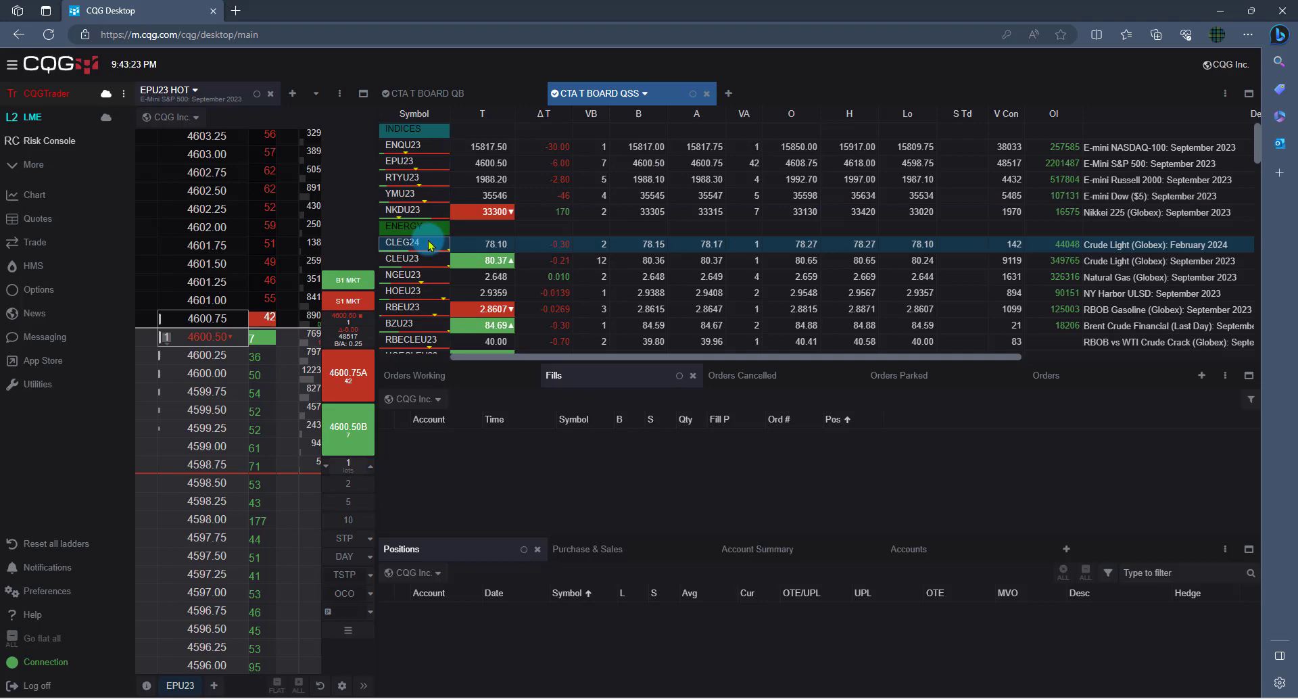
# Insert a new row above CLEG24 in the QSS board
pyautogui.rightClick(428, 246)
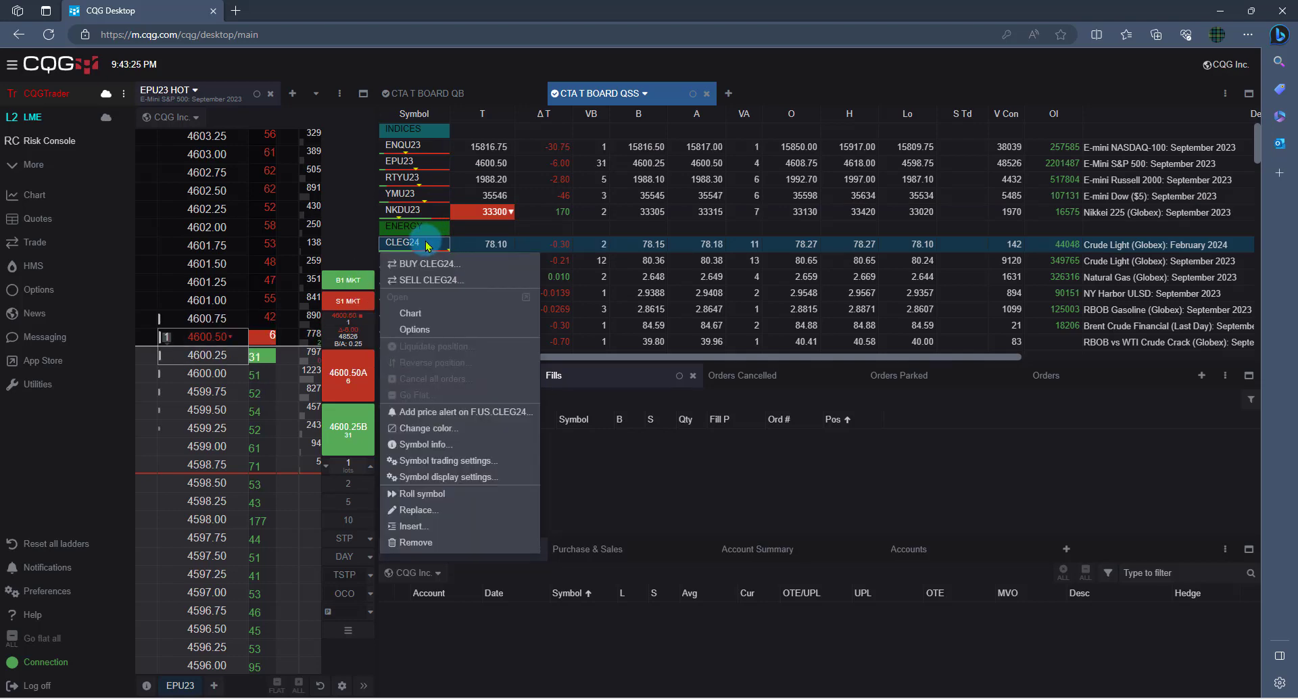
pyautogui.click(425, 527)
pyautogui.write('l')
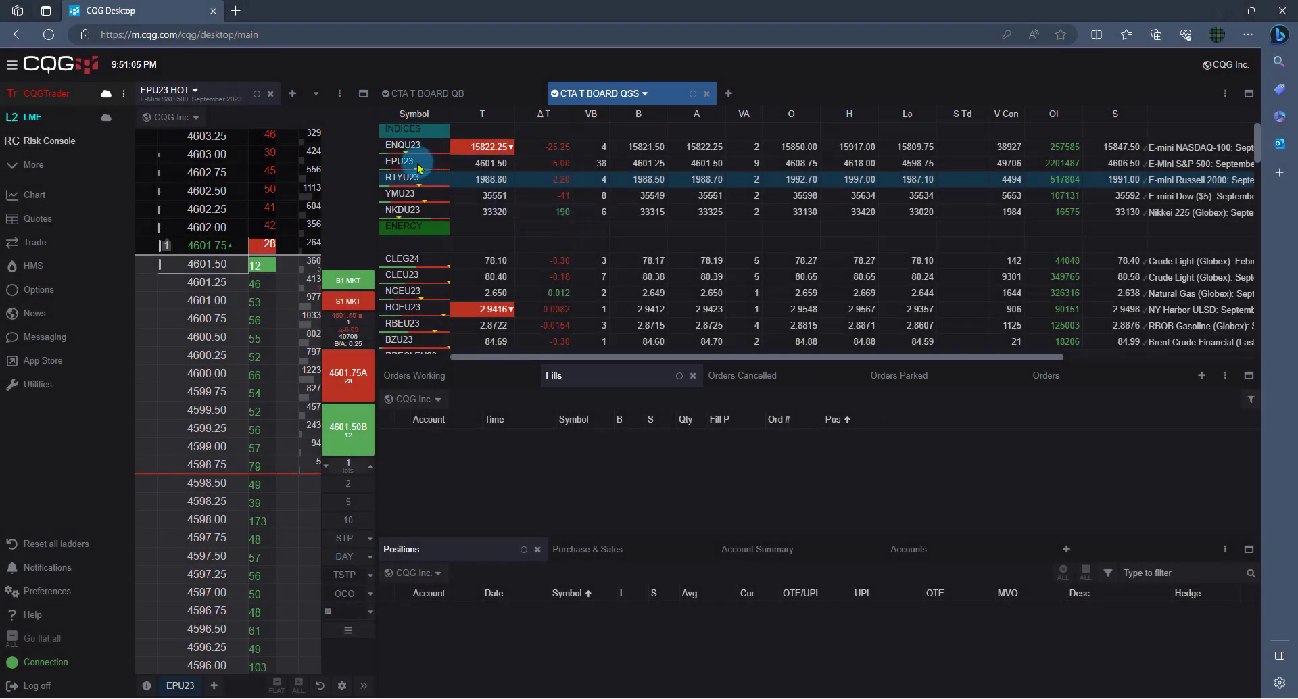
# Open an EPU23 buy ticket, try its HOT ladder, Trade and slide trader views, then close it
pyautogui.rightClick(416, 167)
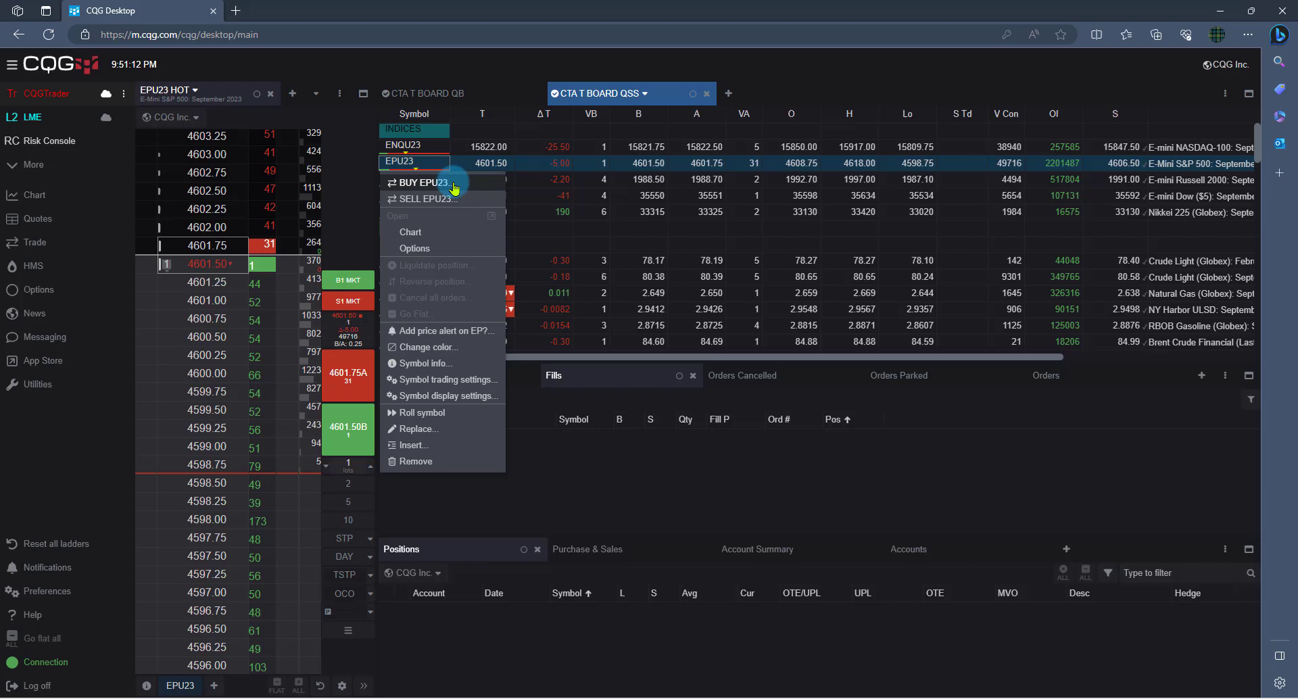
pyautogui.click(474, 184)
pyautogui.click(546, 178)
pyautogui.click(649, 175)
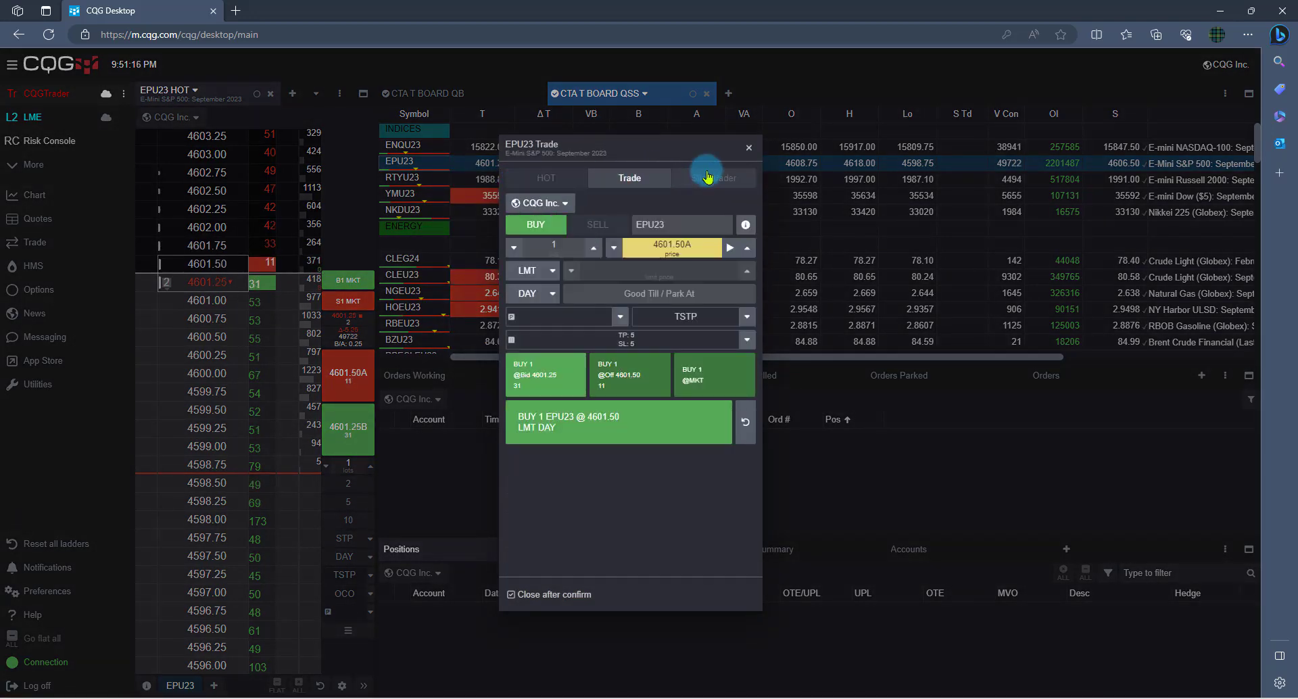
pyautogui.click(707, 177)
pyautogui.click(749, 148)
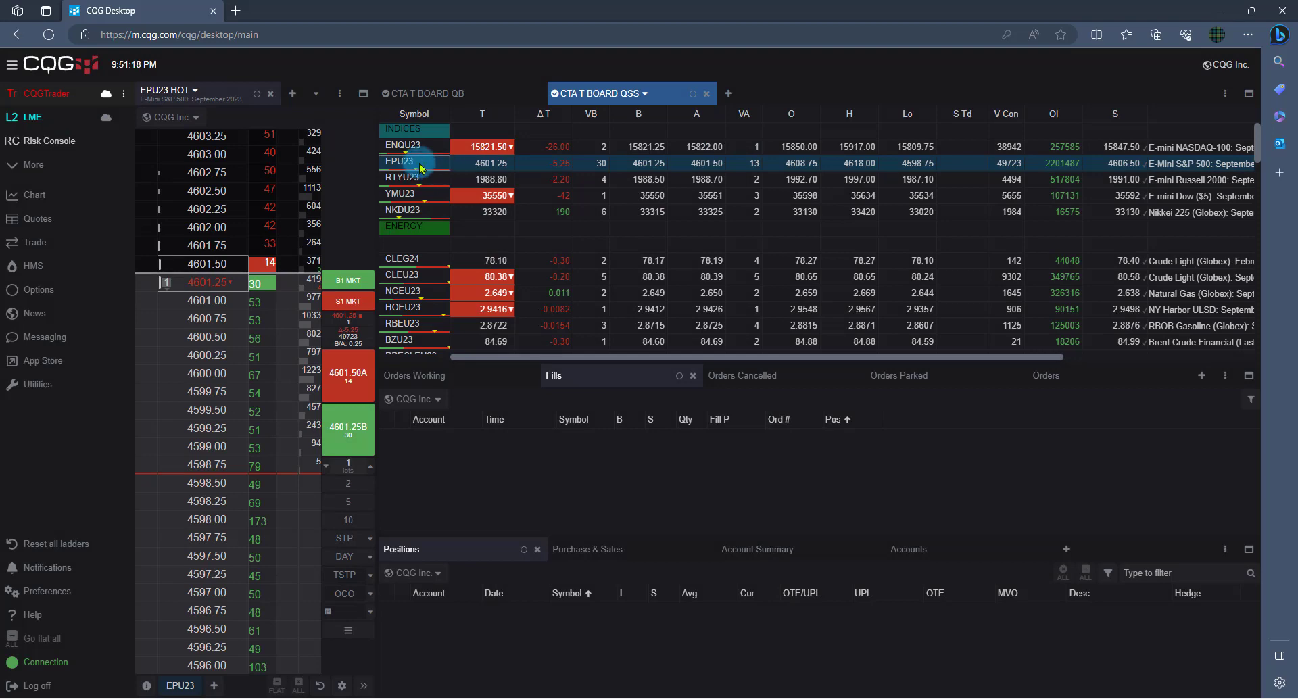
# Add a 60-minute EPU23 chart as a new tab and return to the QSS board
pyautogui.rightClick(420, 165)
pyautogui.click(435, 230)
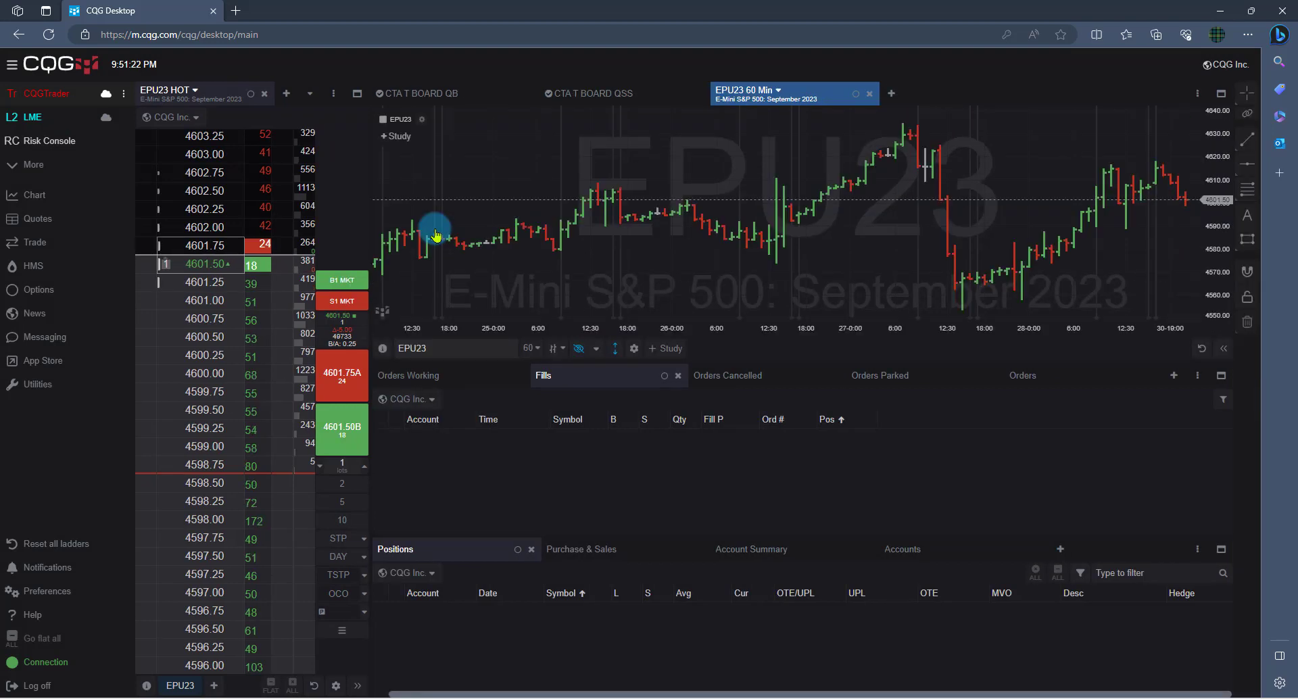
pyautogui.click(572, 93)
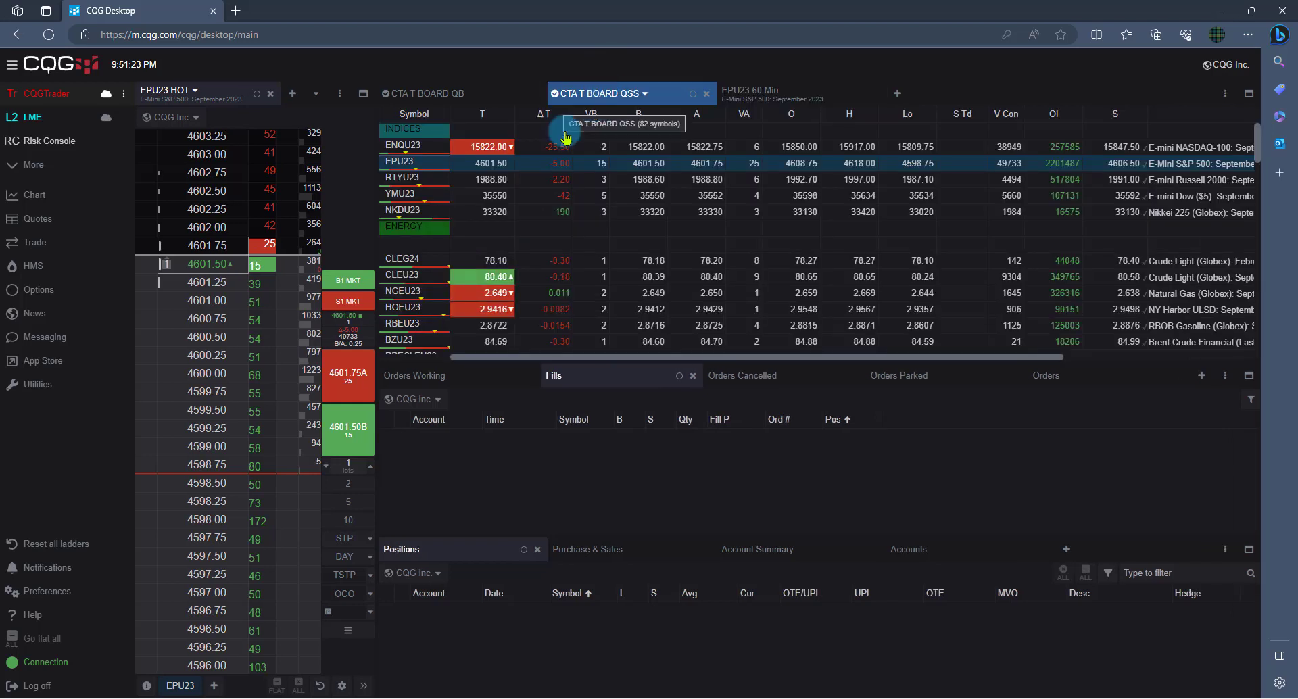
# Review the symbol information for YMU23
pyautogui.rightClick(431, 201)
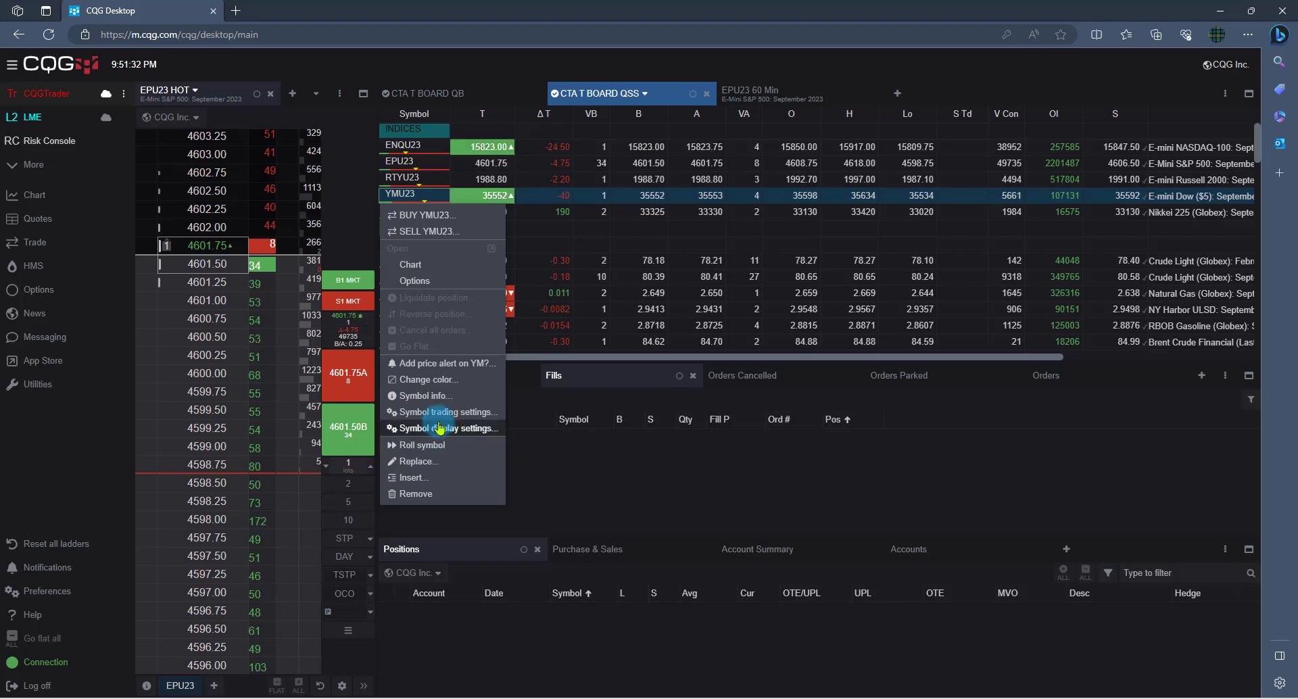
pyautogui.click(428, 397)
pyautogui.scroll(-1, 635, 295)
pyautogui.scroll(-3, 638, 300)
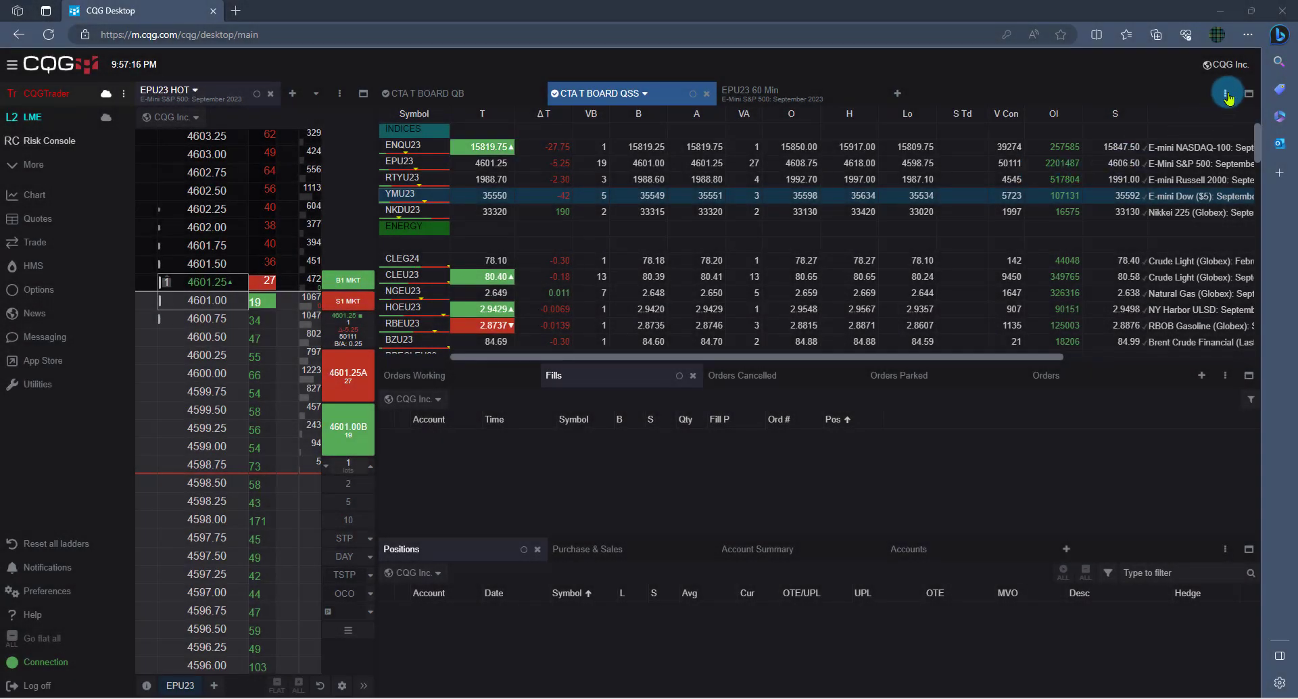
pyautogui.click(1227, 95)
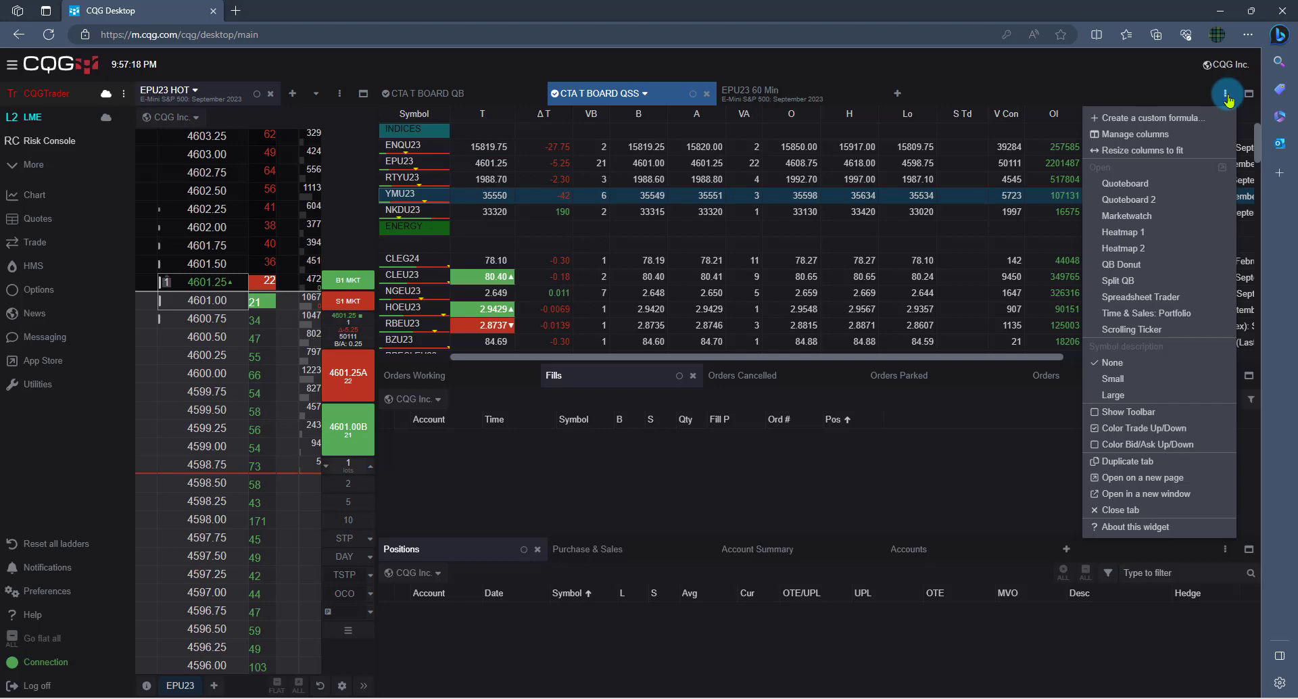
# In Manage columns, move Desc under Symbol, delete the S column, and select Expiration
pyautogui.click(1164, 141)
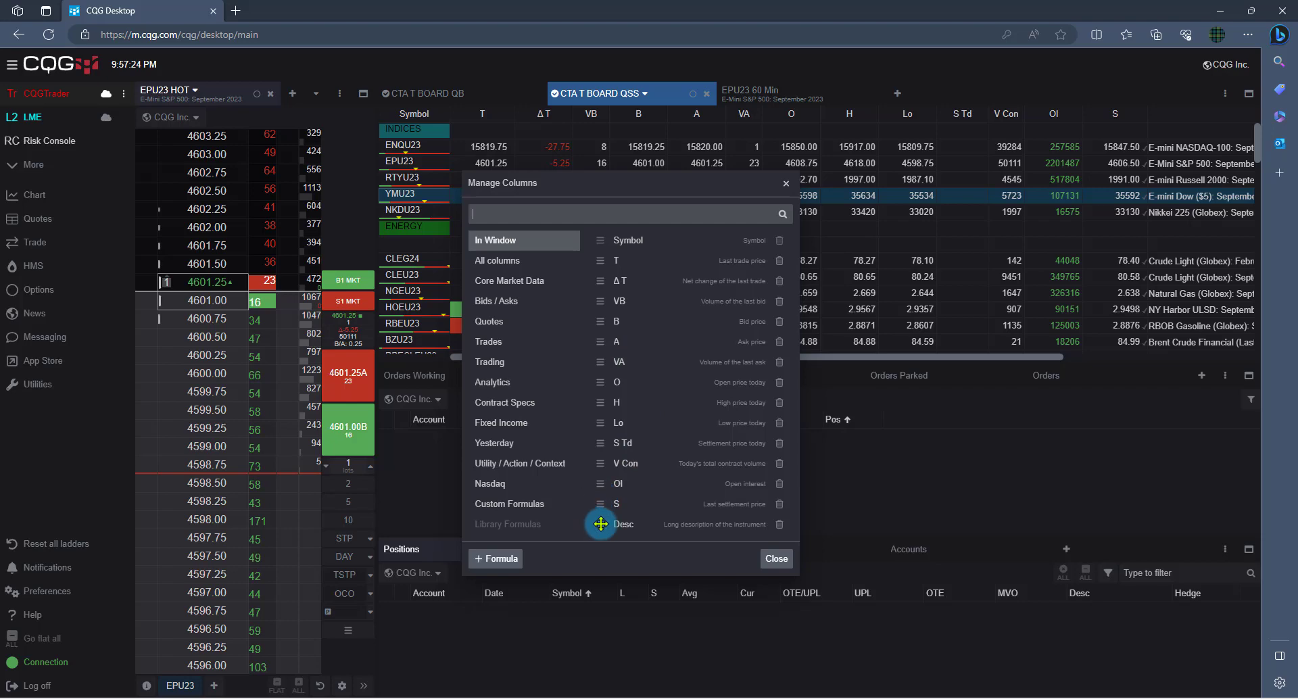
pyautogui.moveTo(601, 524); pyautogui.dragTo(618, 263)
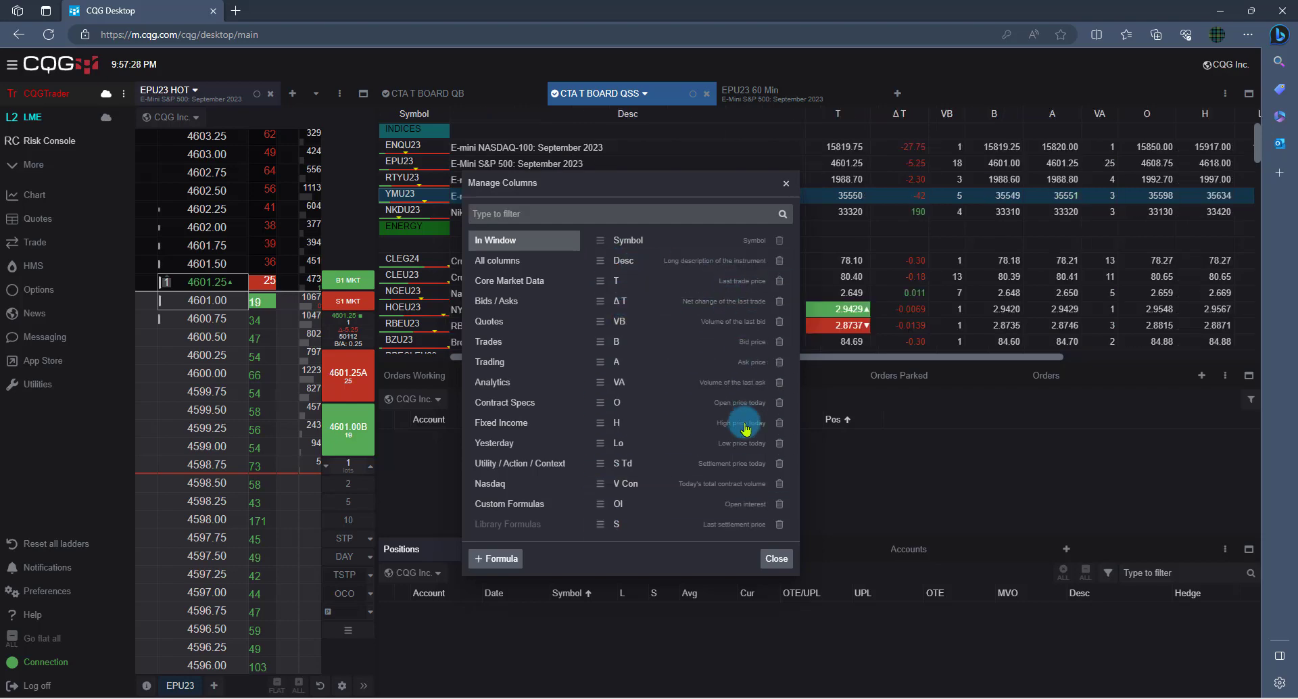
pyautogui.click(780, 525)
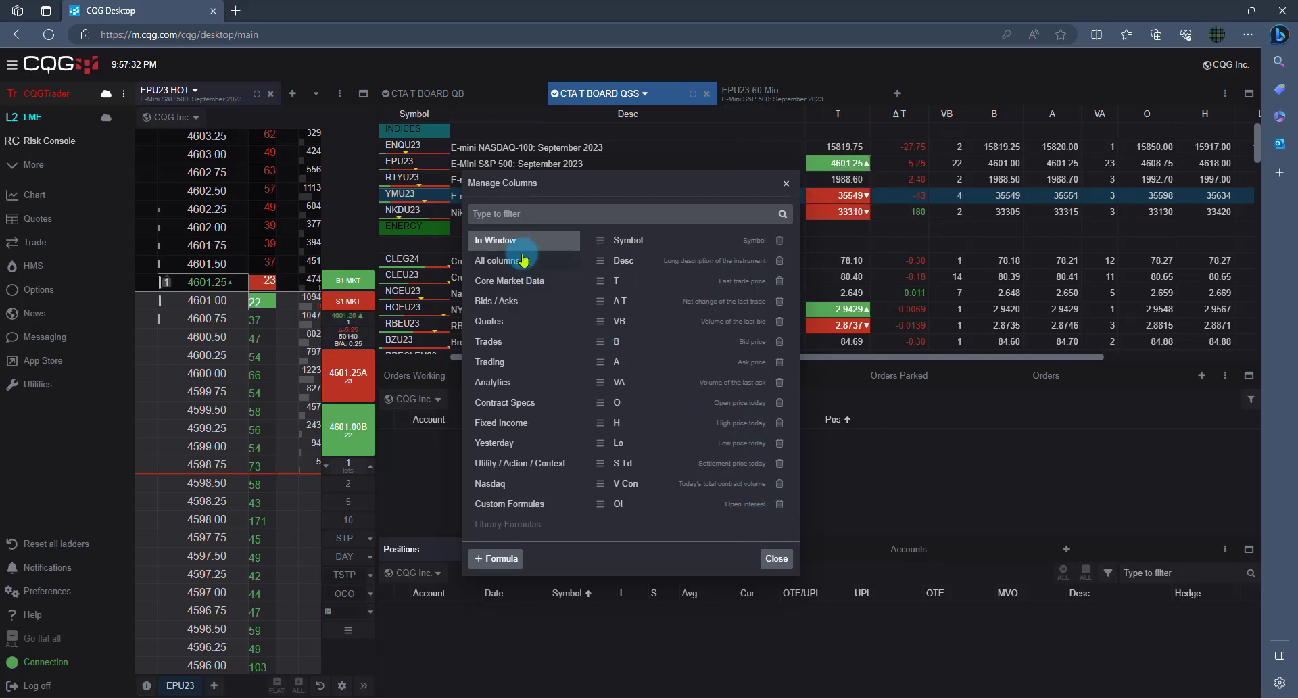
pyautogui.click(519, 261)
pyautogui.click(531, 215)
pyautogui.write('expi')
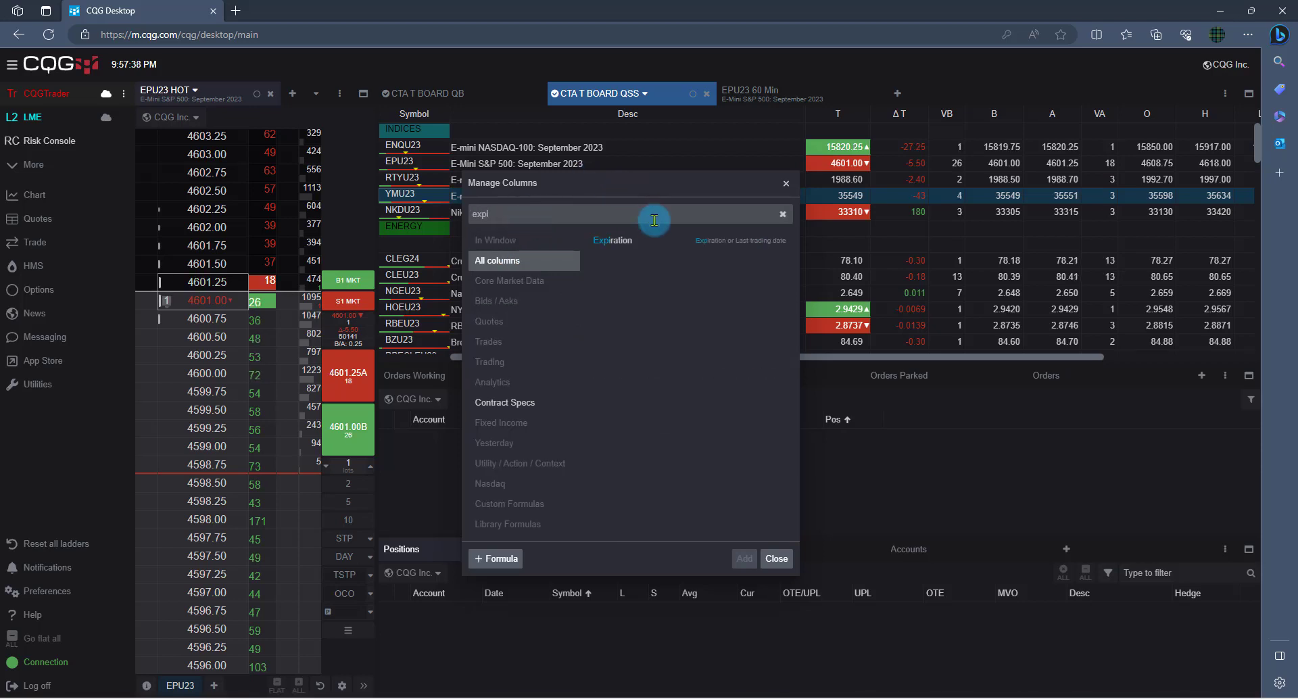
pyautogui.click(673, 241)
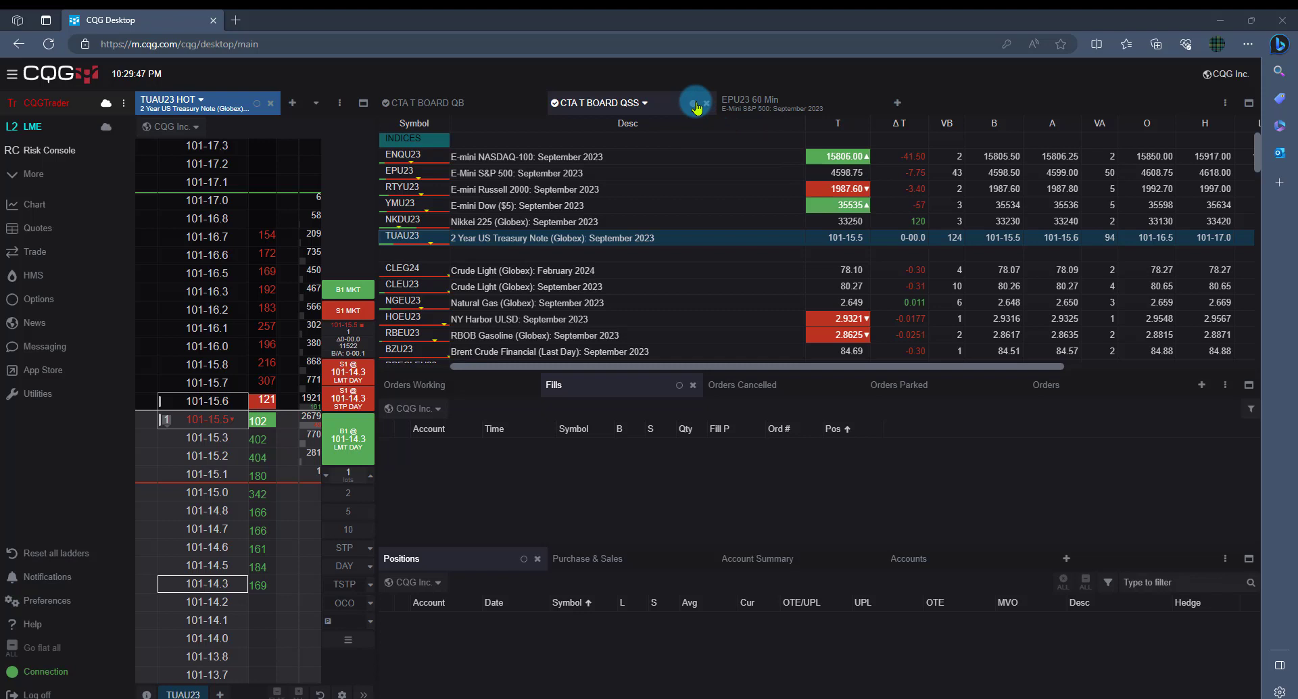
# Blue-link the QSS board and TUAU23 ladder, then test by loading RTYU23 and TUAU23
pyautogui.click(695, 105)
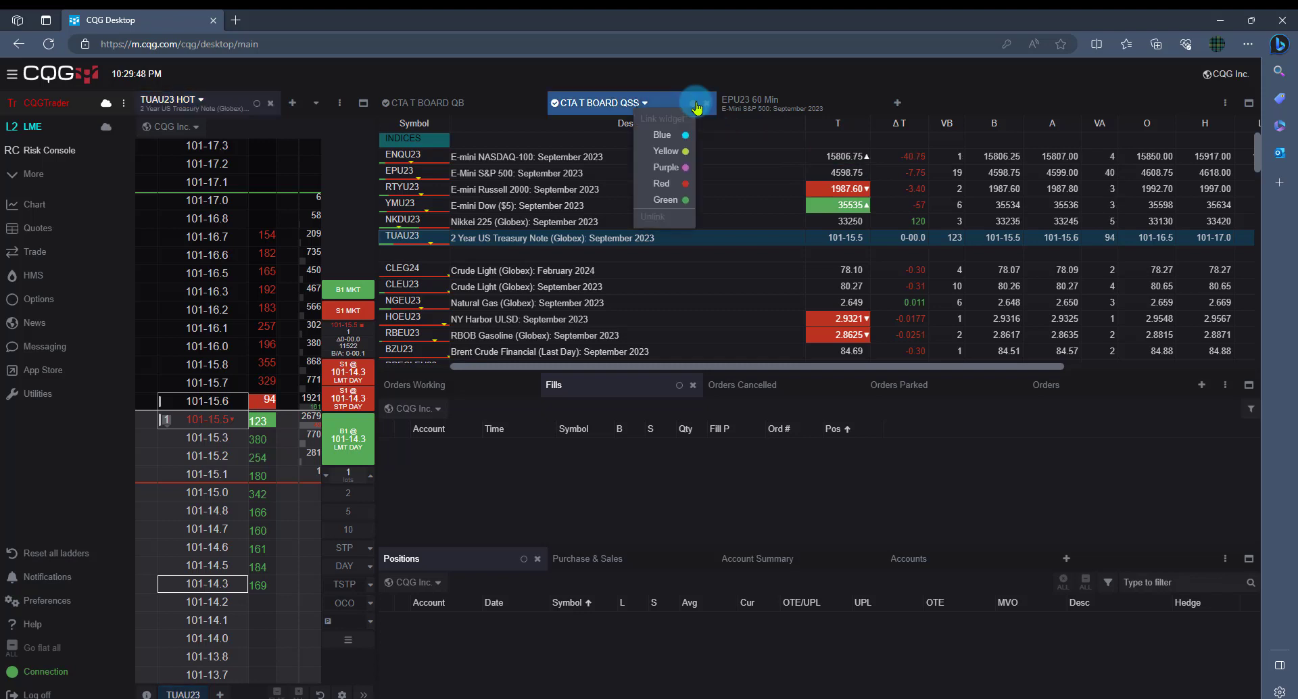
pyautogui.click(664, 136)
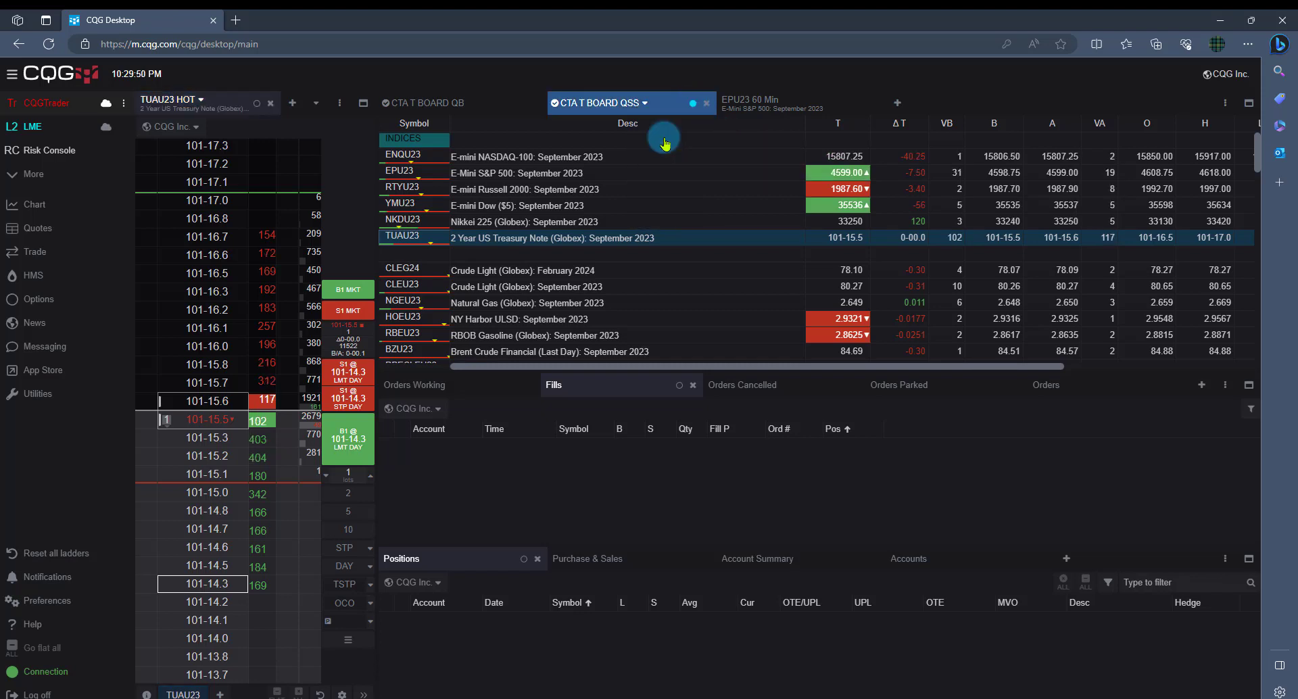
pyautogui.click(257, 105)
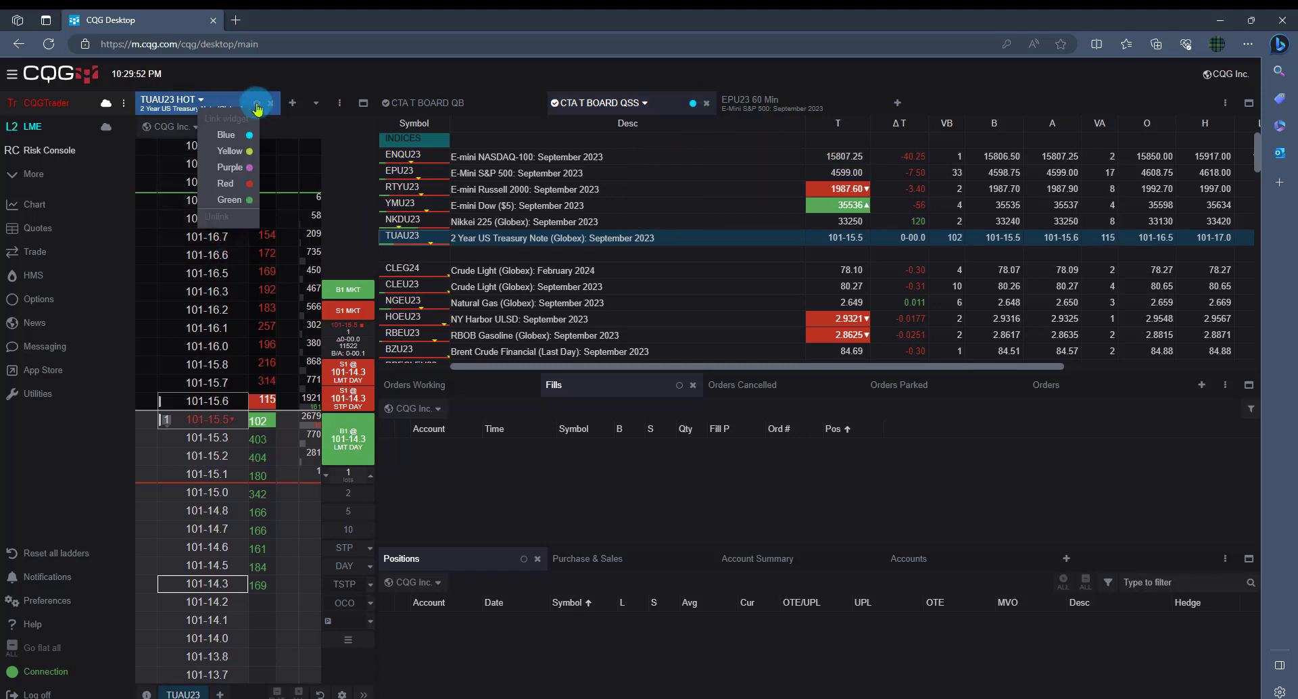
pyautogui.click(242, 138)
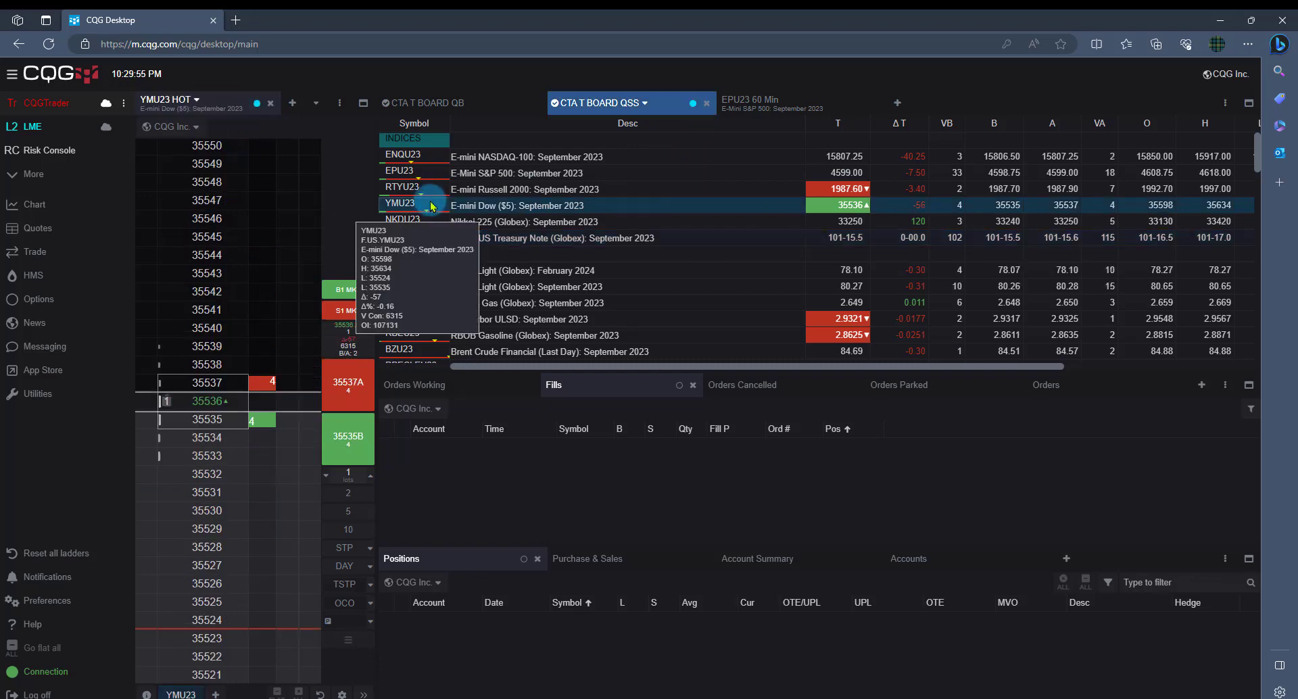
pyautogui.click(429, 195)
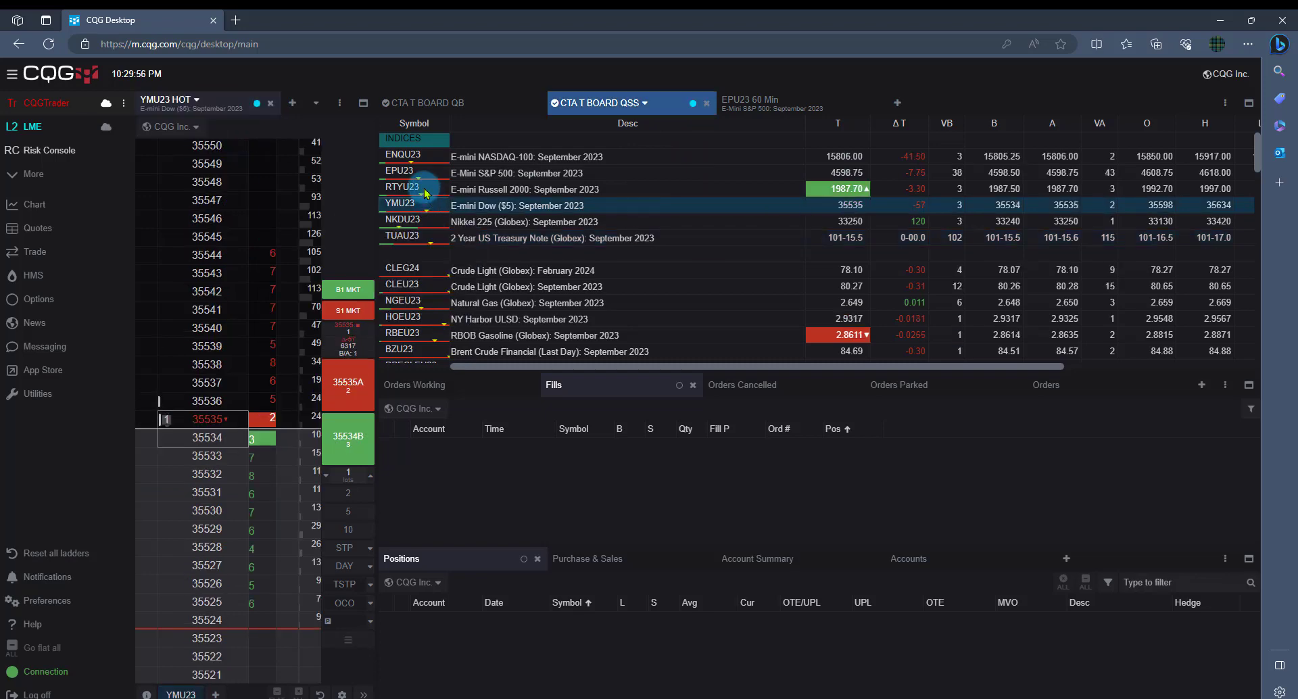
pyautogui.click(409, 238)
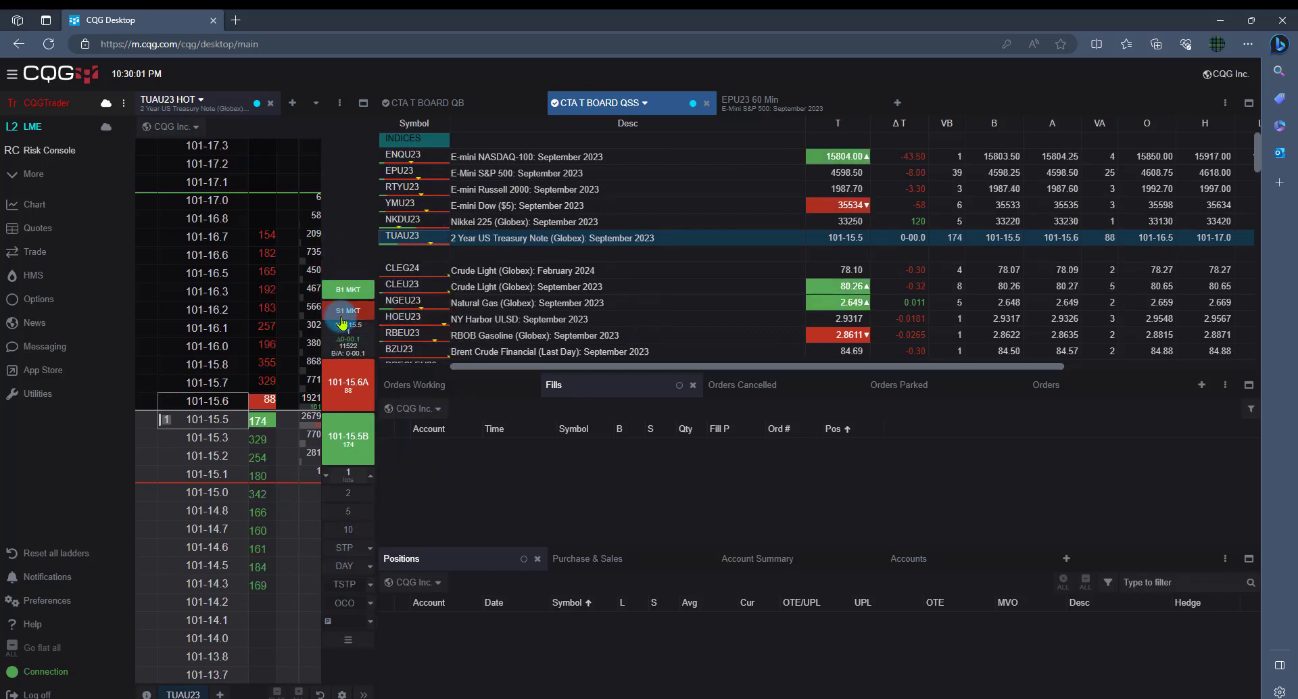
# Review the TUAU23 ladder's lot-size, STP order type and DAY duration choices without changing them
pyautogui.click(350, 476)
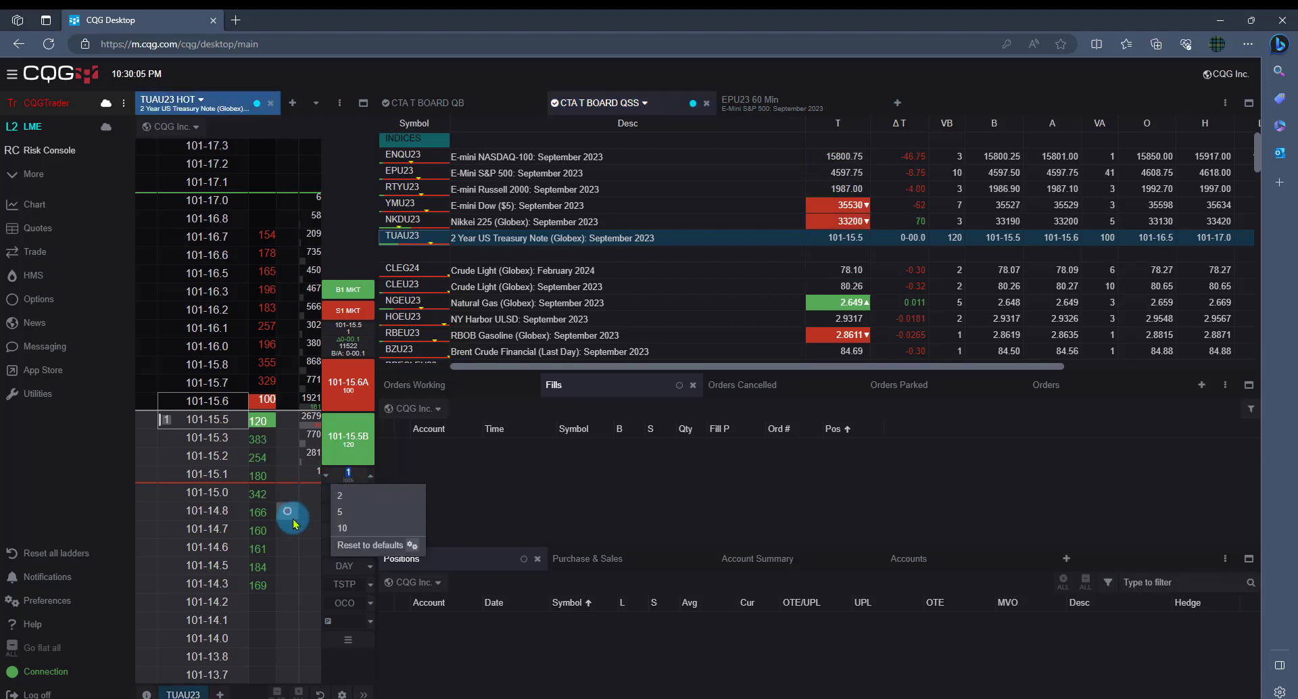
pyautogui.click(577, 439)
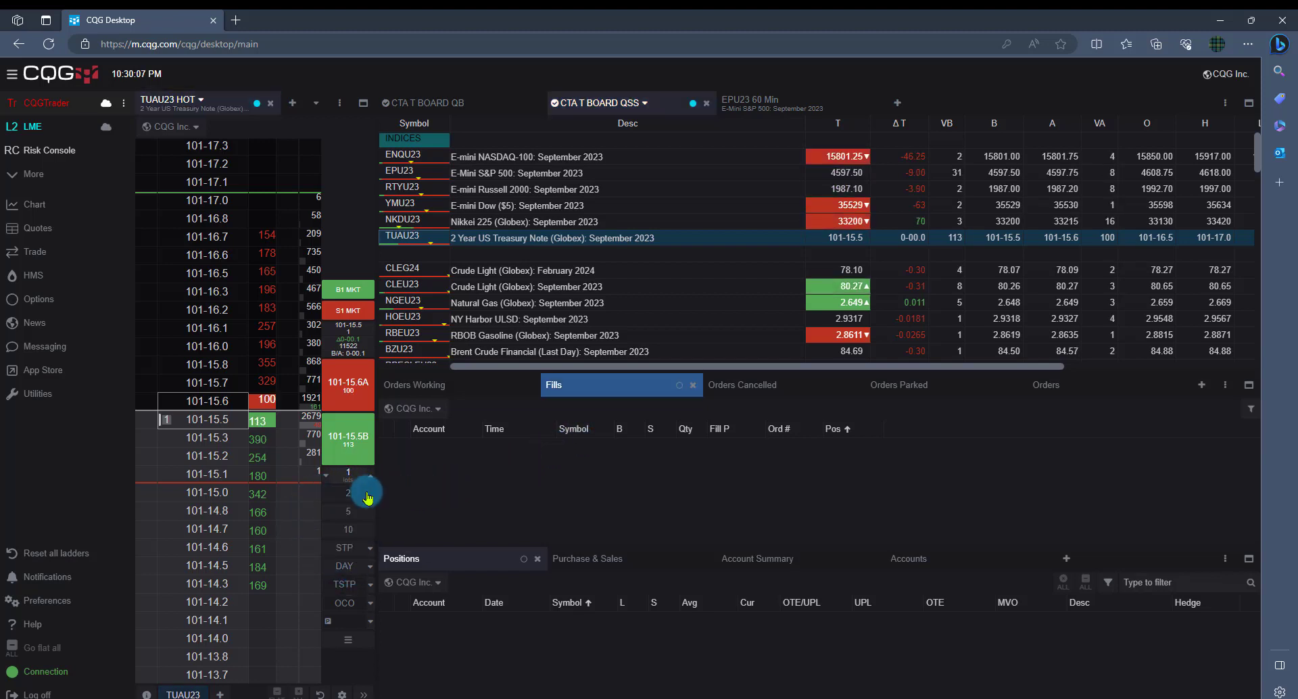
pyautogui.click(370, 550)
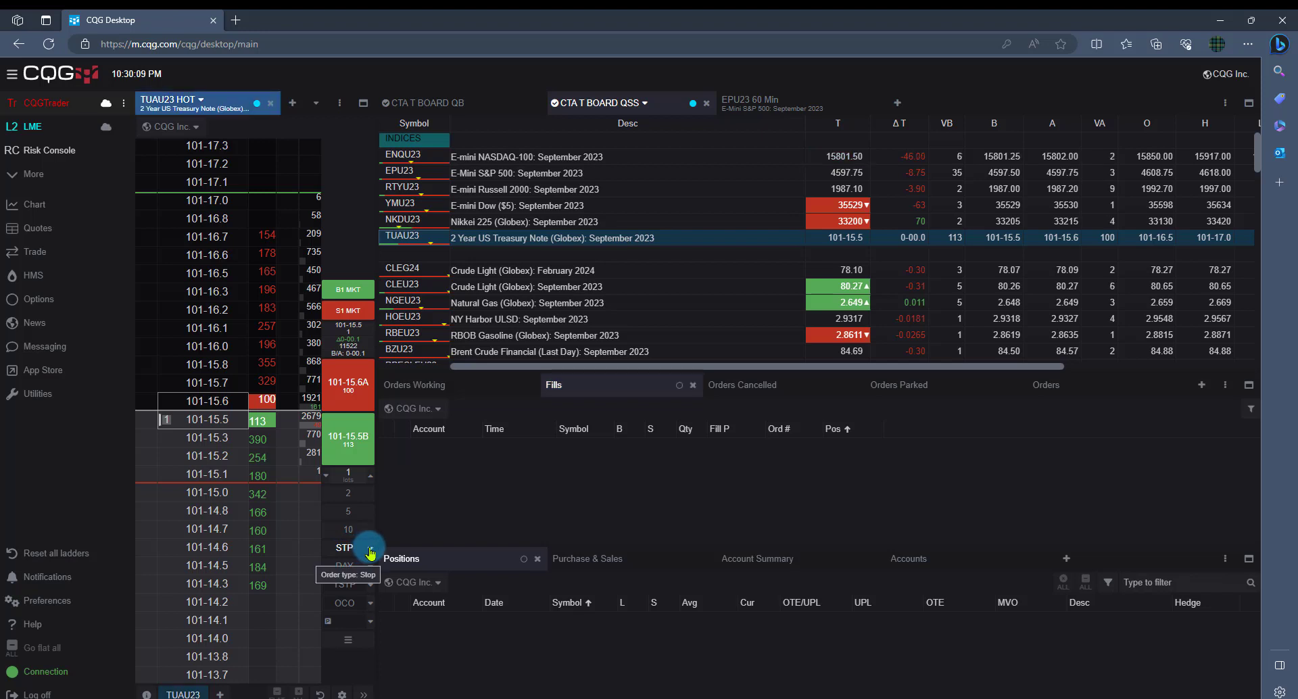
pyautogui.click(460, 501)
pyautogui.click(370, 568)
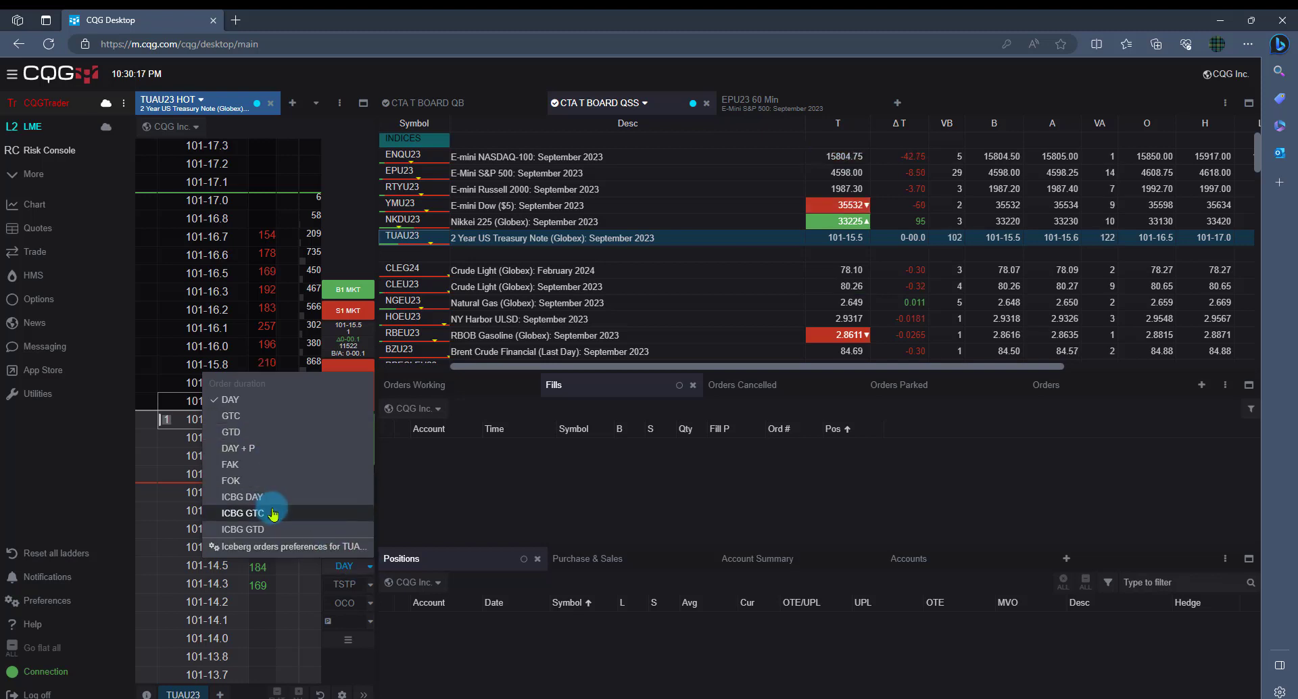
pyautogui.click(493, 493)
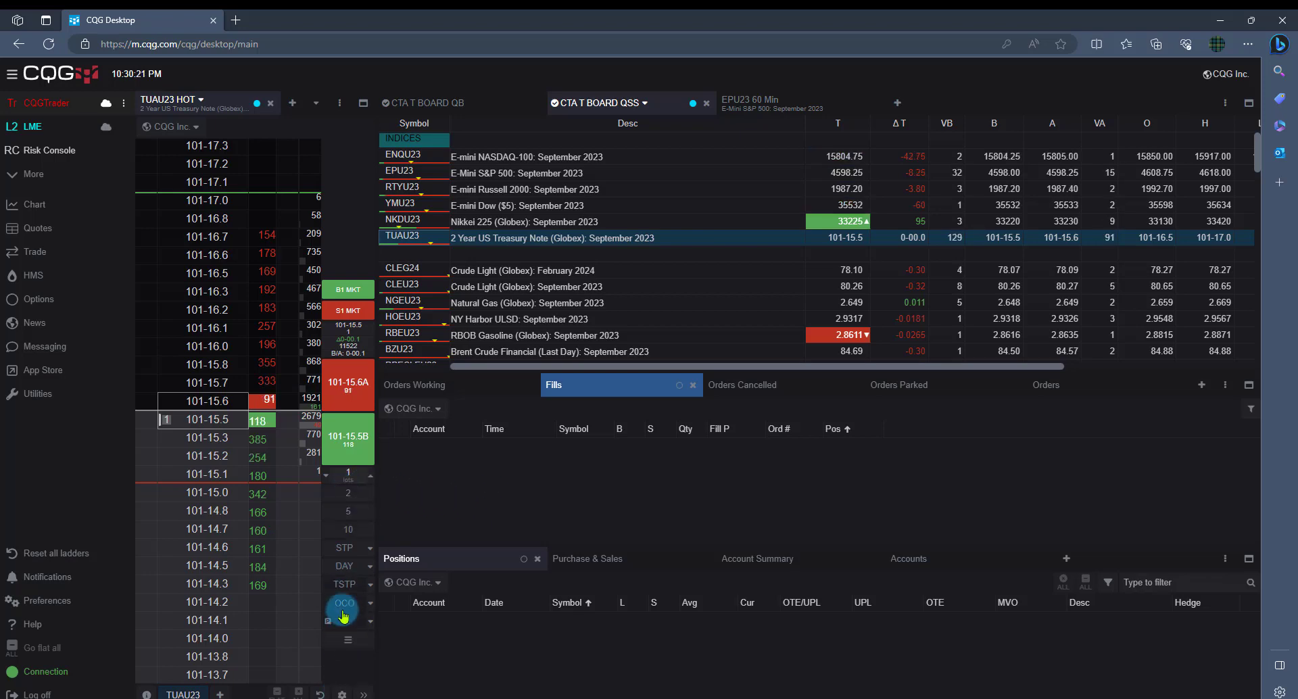
# Review the TUA order type settings under the ladder's management settings
pyautogui.click(342, 693)
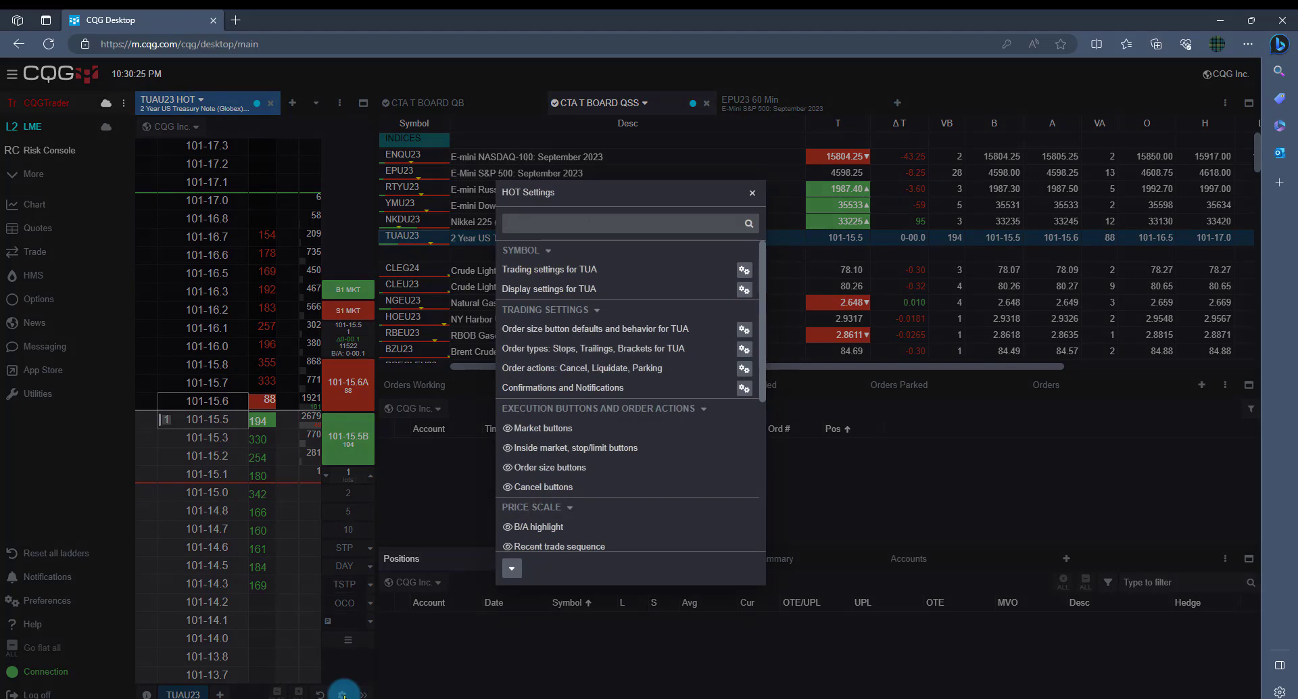
pyautogui.click(753, 193)
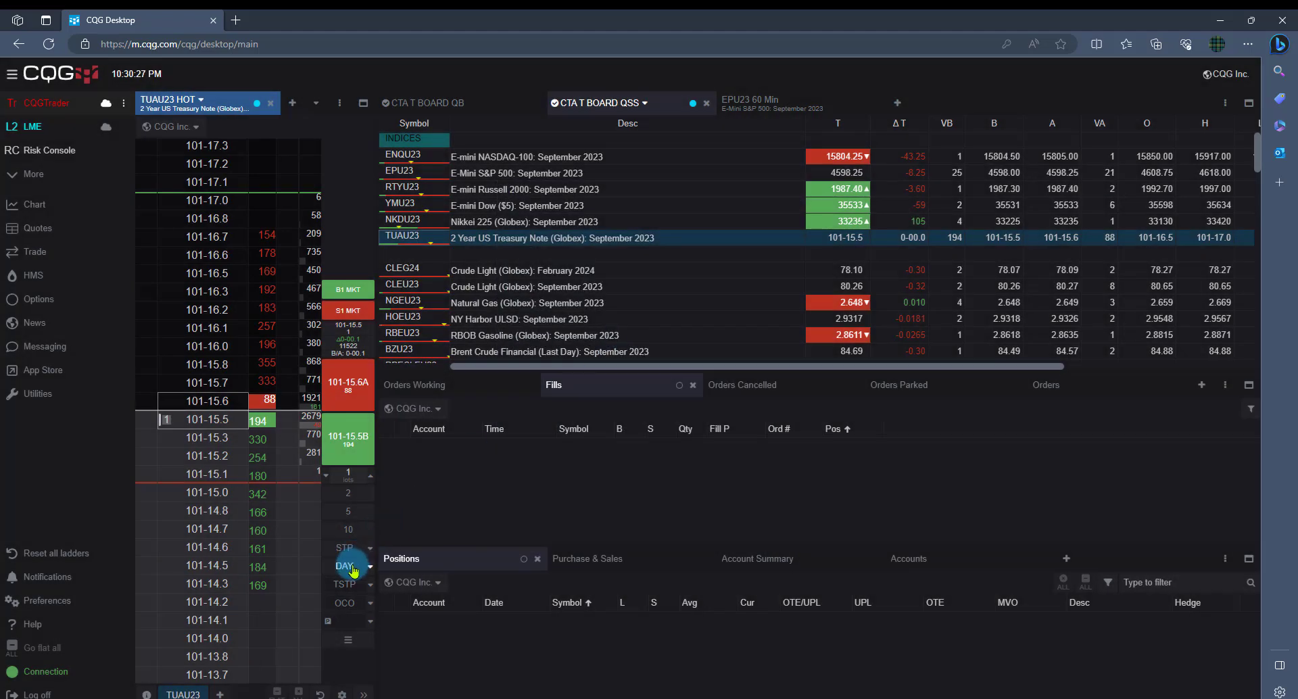
pyautogui.rightClick(352, 572)
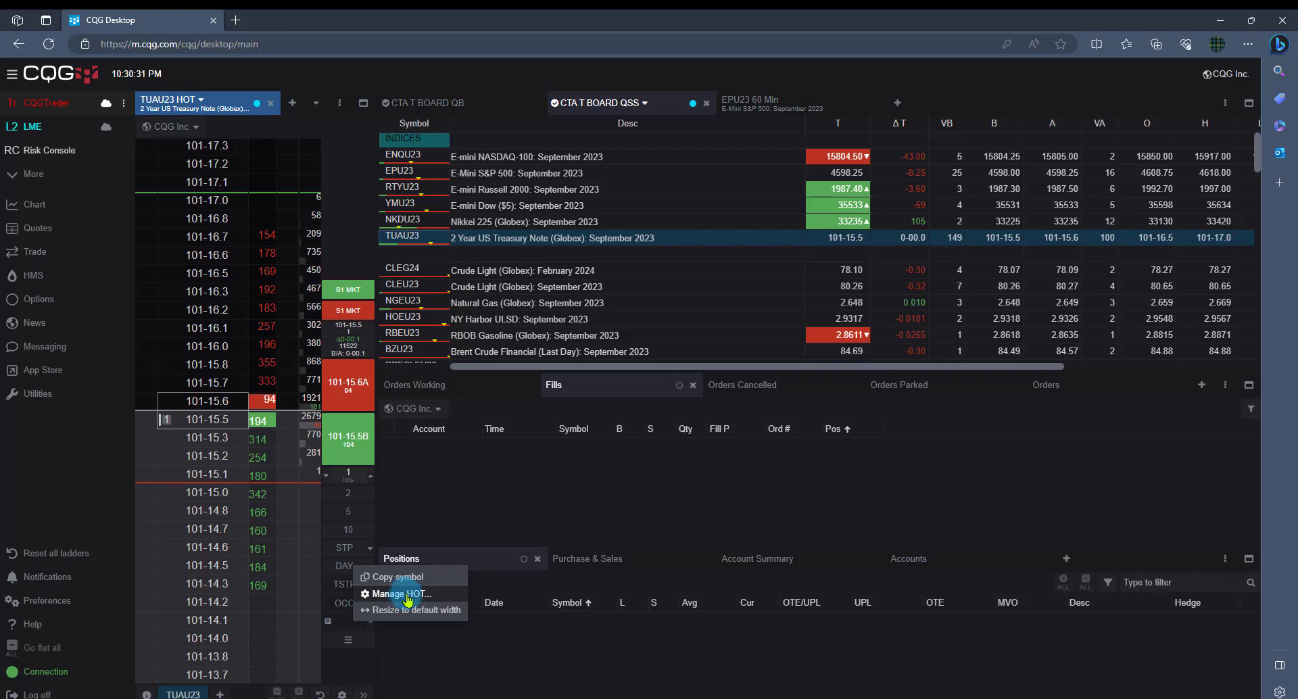
pyautogui.click(403, 594)
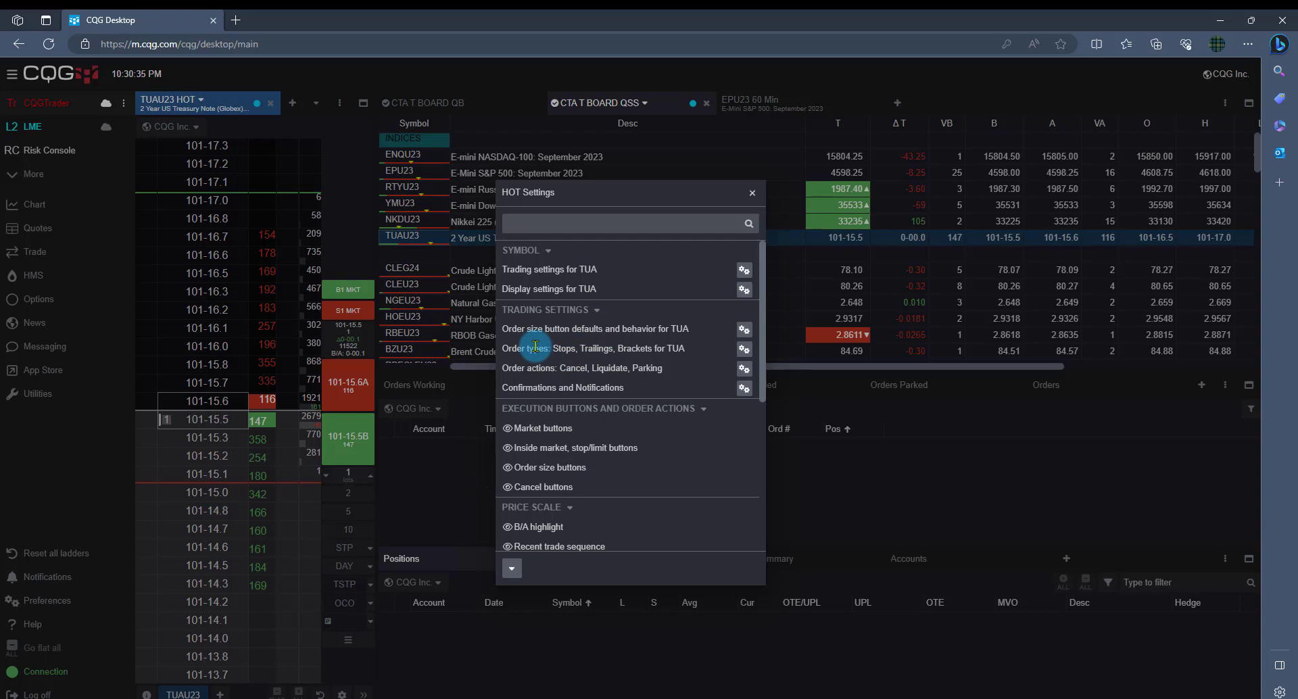
pyautogui.click(745, 349)
pyautogui.scroll(-1, 686, 383)
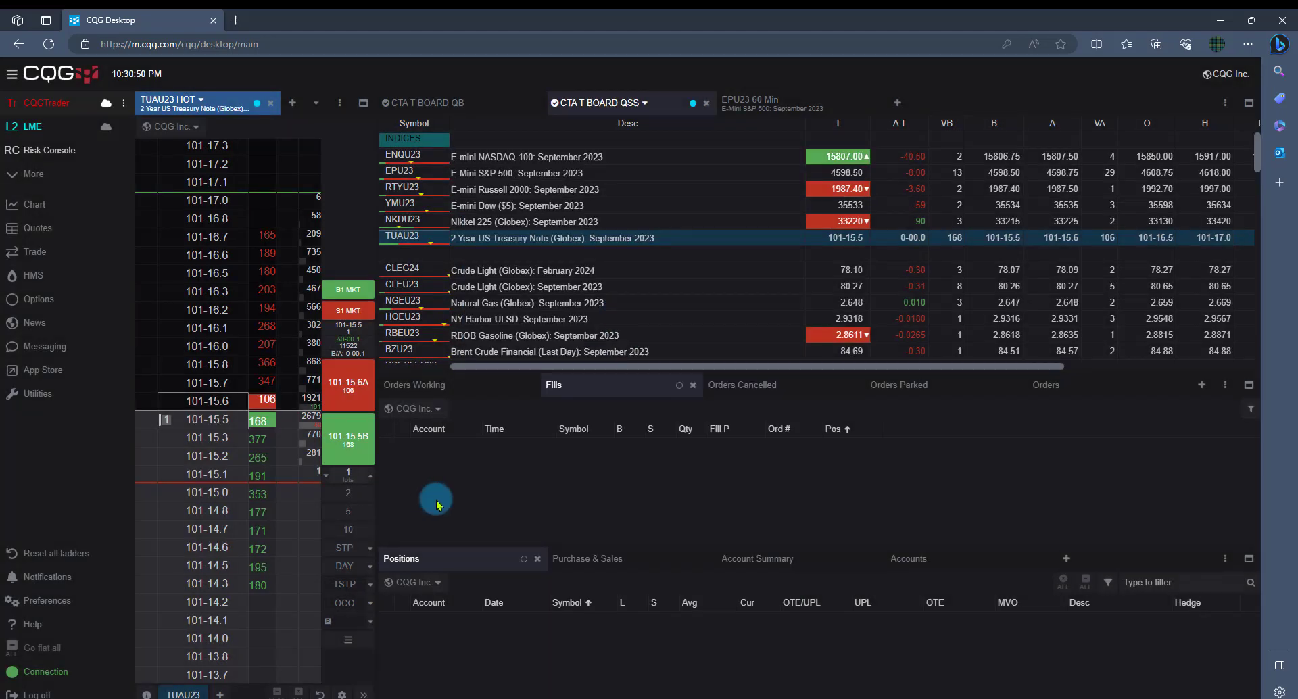
# Set the B1/S1 order price to 101-14.3 and drag the one-lot tag off 101-14.5
pyautogui.click(203, 547)
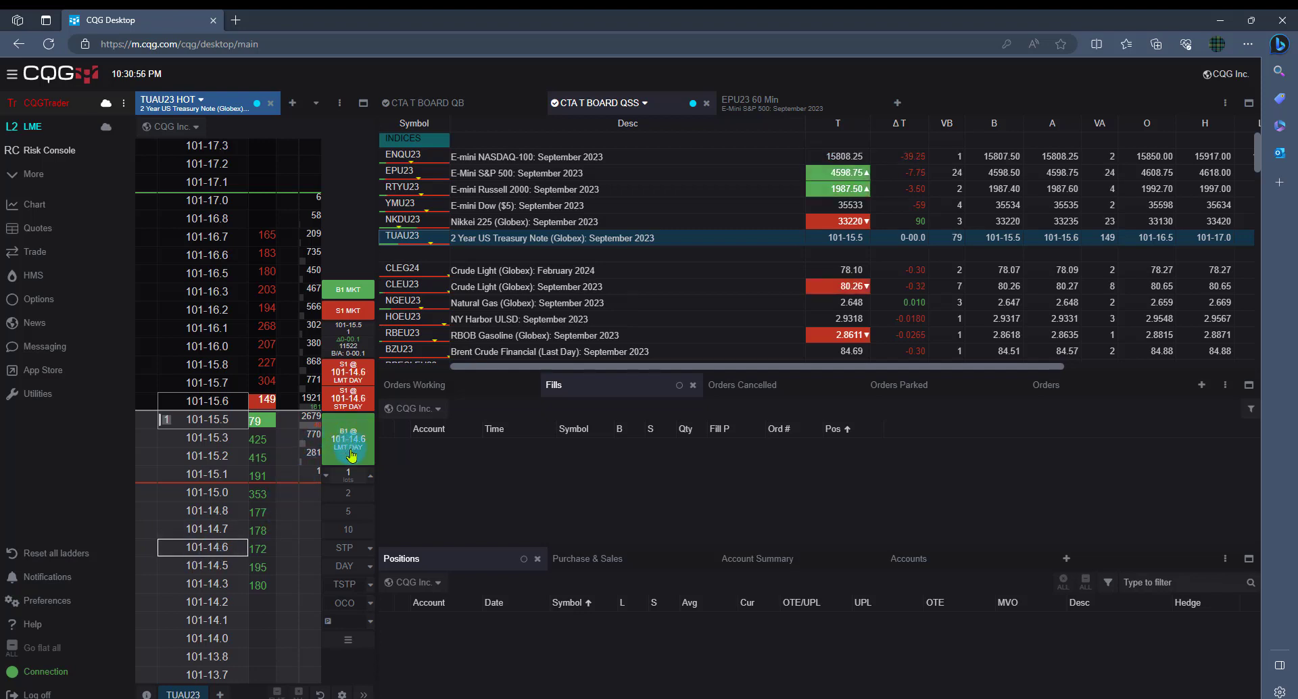
pyautogui.click(203, 584)
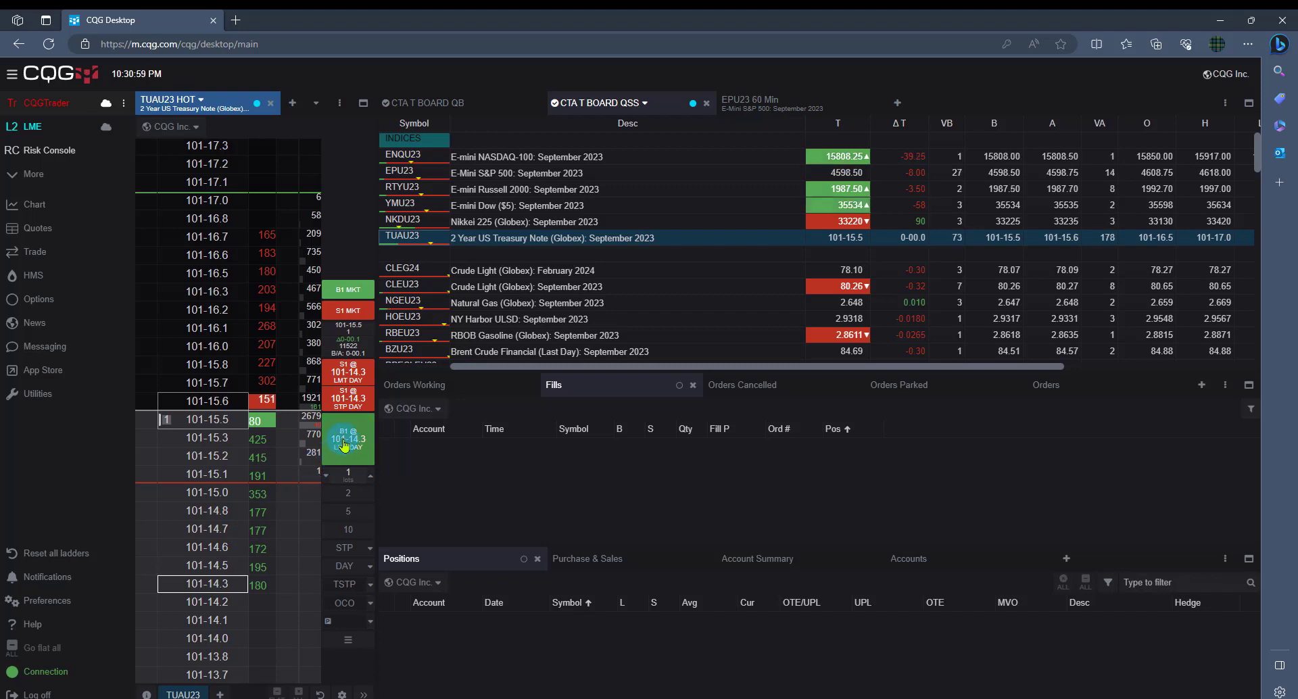
pyautogui.click(206, 568)
pyautogui.moveTo(206, 572)
pyautogui.mouseDown()
pyautogui.moveTo(160, 575)
pyautogui.moveTo(295, 576)
pyautogui.moveTo(223, 574)
pyautogui.mouseUp()
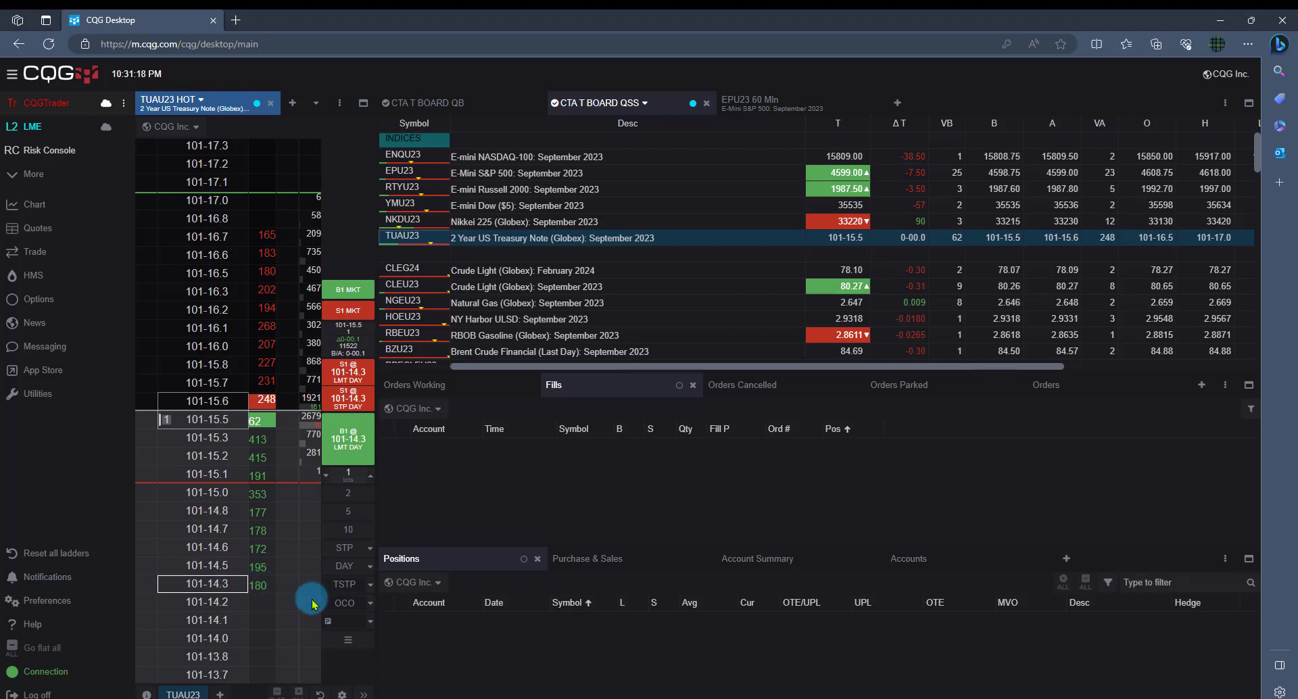
# Check the TSTP and compound order options, then turn on OCO mode
pyautogui.click(370, 585)
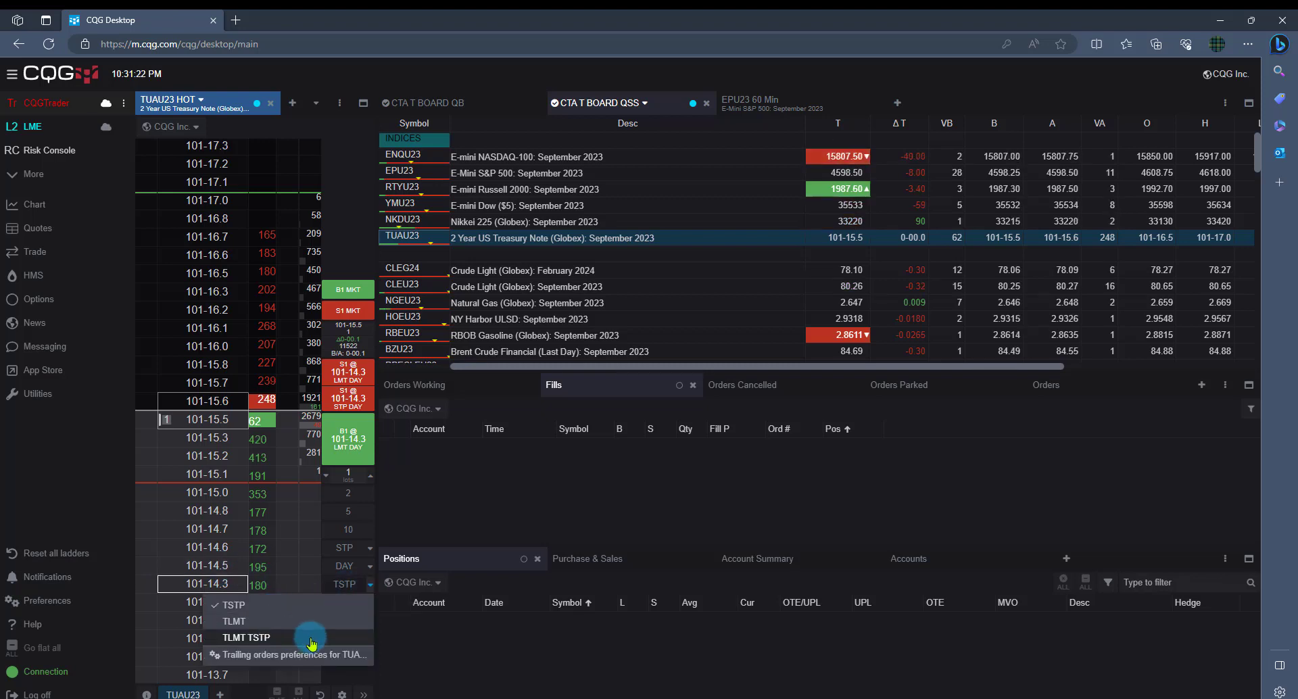
pyautogui.click(406, 646)
pyautogui.click(371, 606)
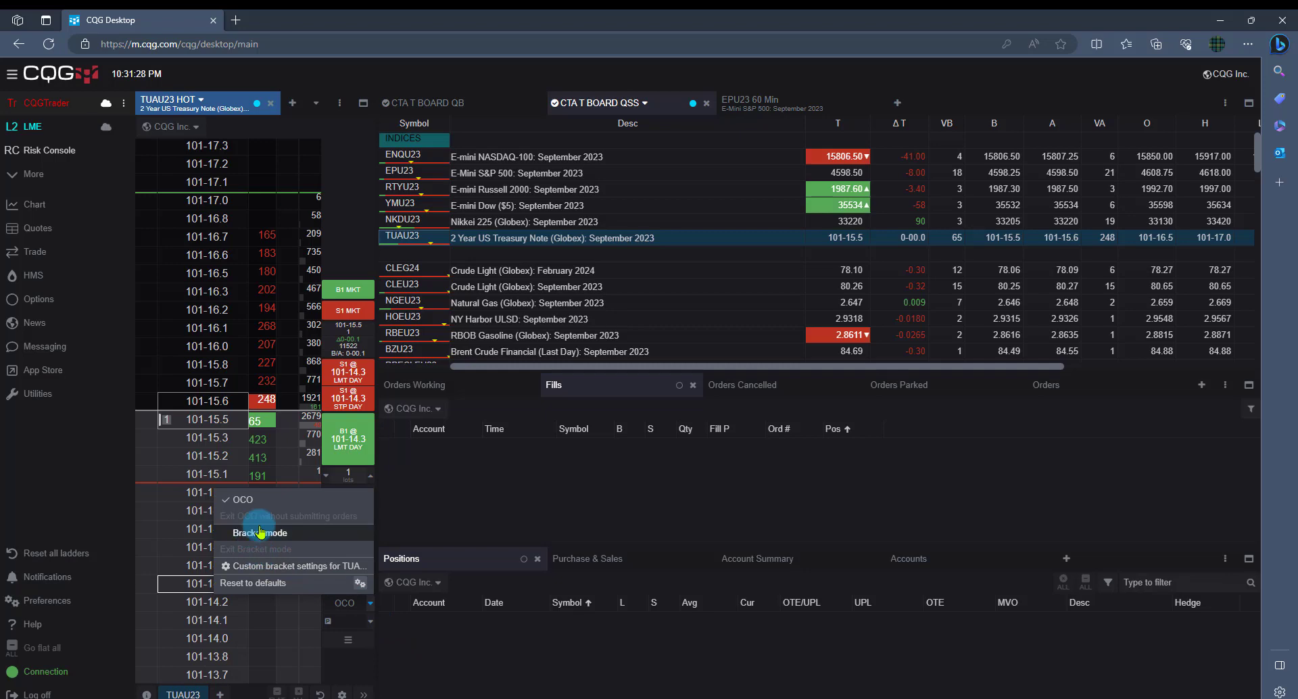
pyautogui.click(439, 633)
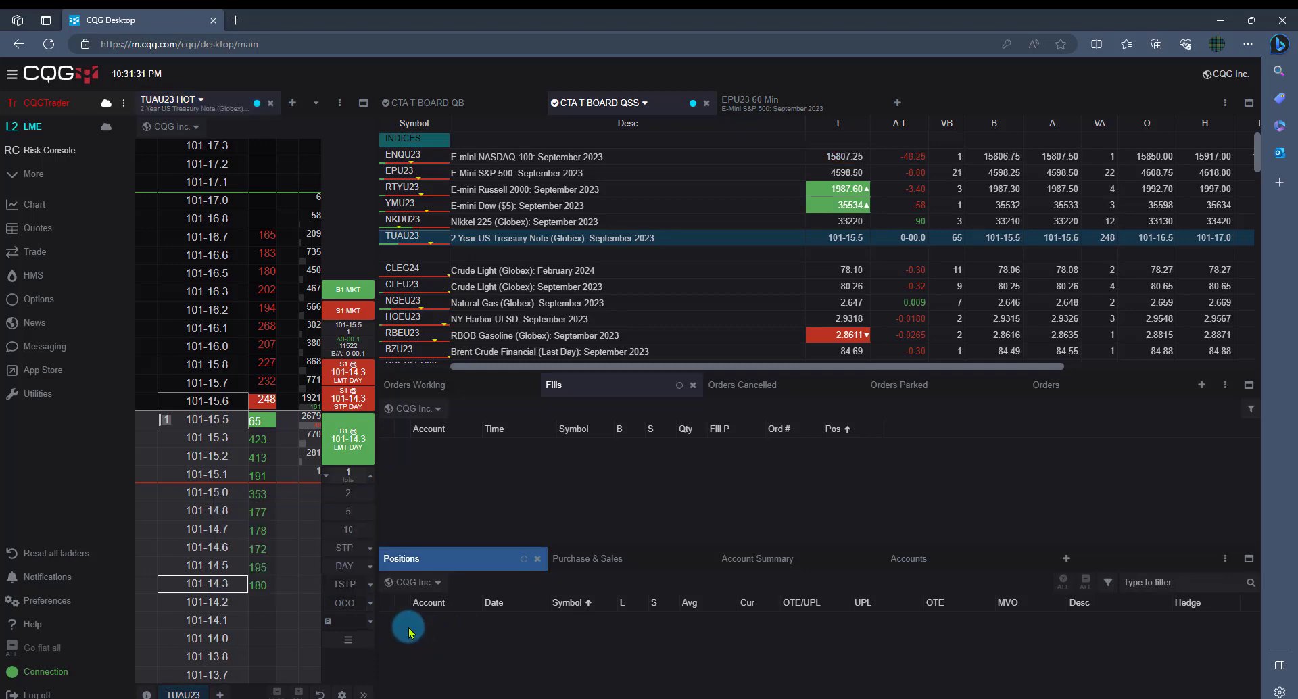
pyautogui.click(348, 612)
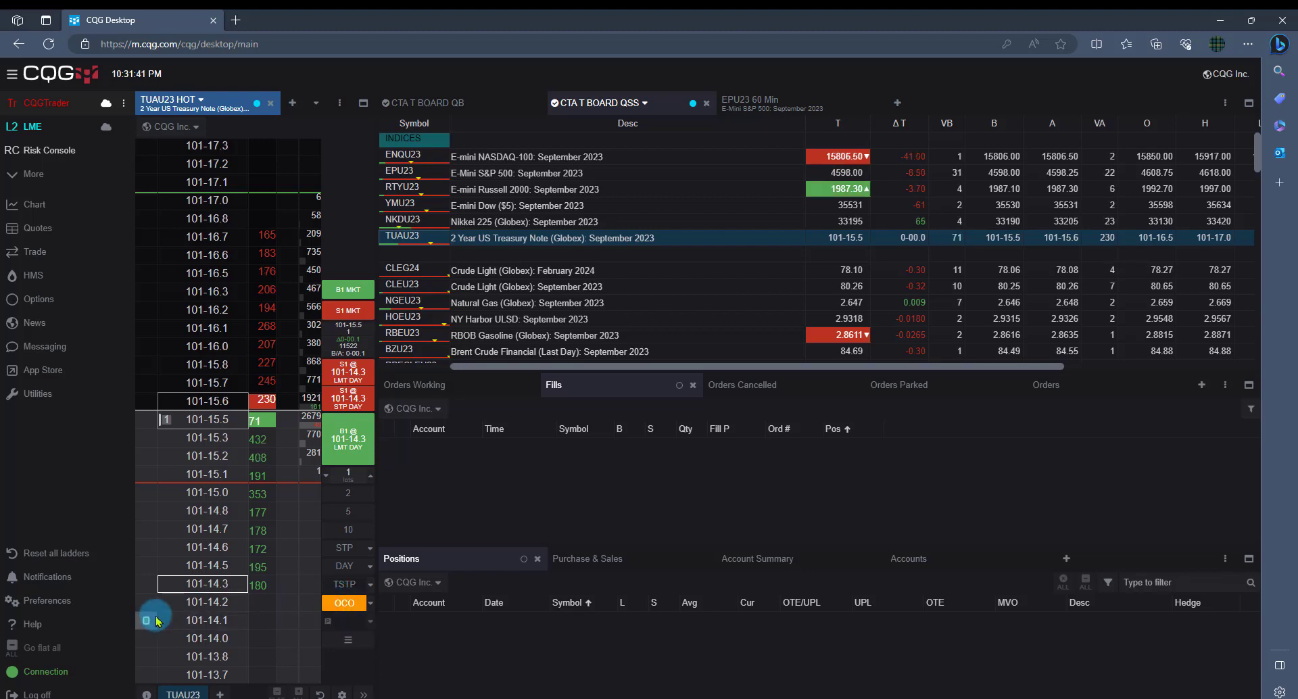
# Stage a buy at 101-14.1 and a sell at 101-16.5, then show working orders
pyautogui.moveTo(151, 622)
pyautogui.mouseDown()
pyautogui.moveTo(155, 634)
pyautogui.moveTo(146, 623)
pyautogui.mouseUp()
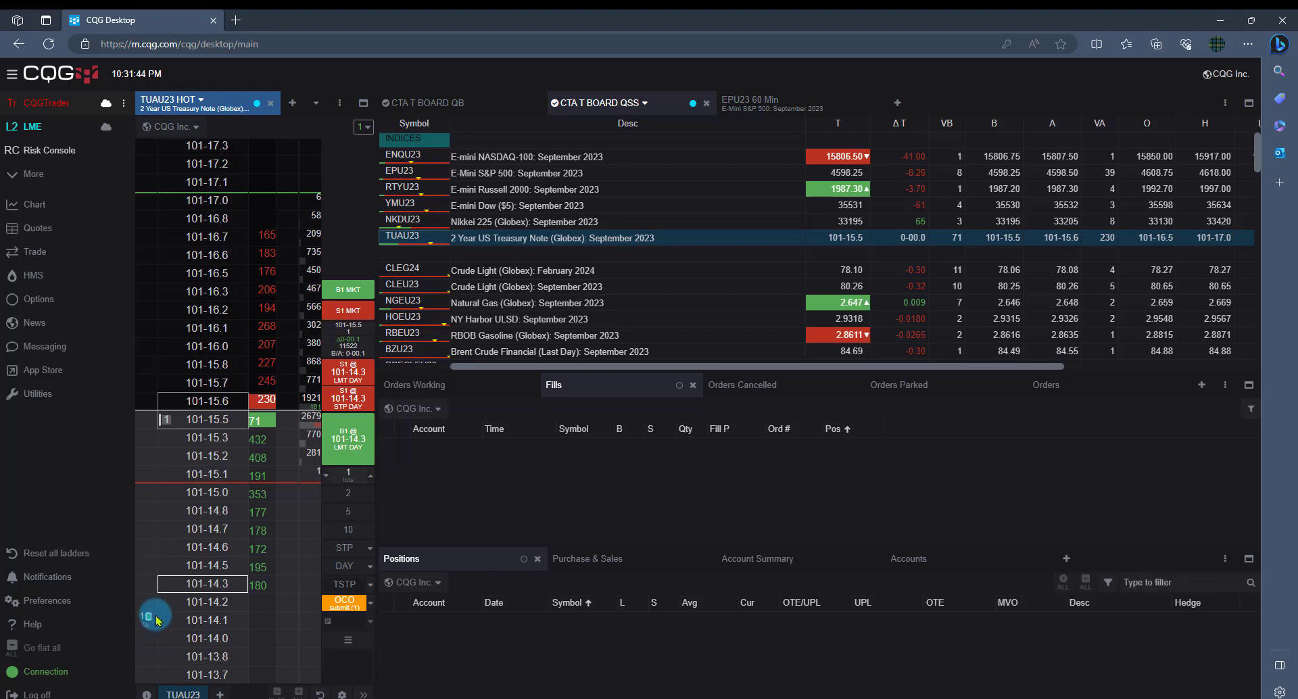
pyautogui.click(285, 280)
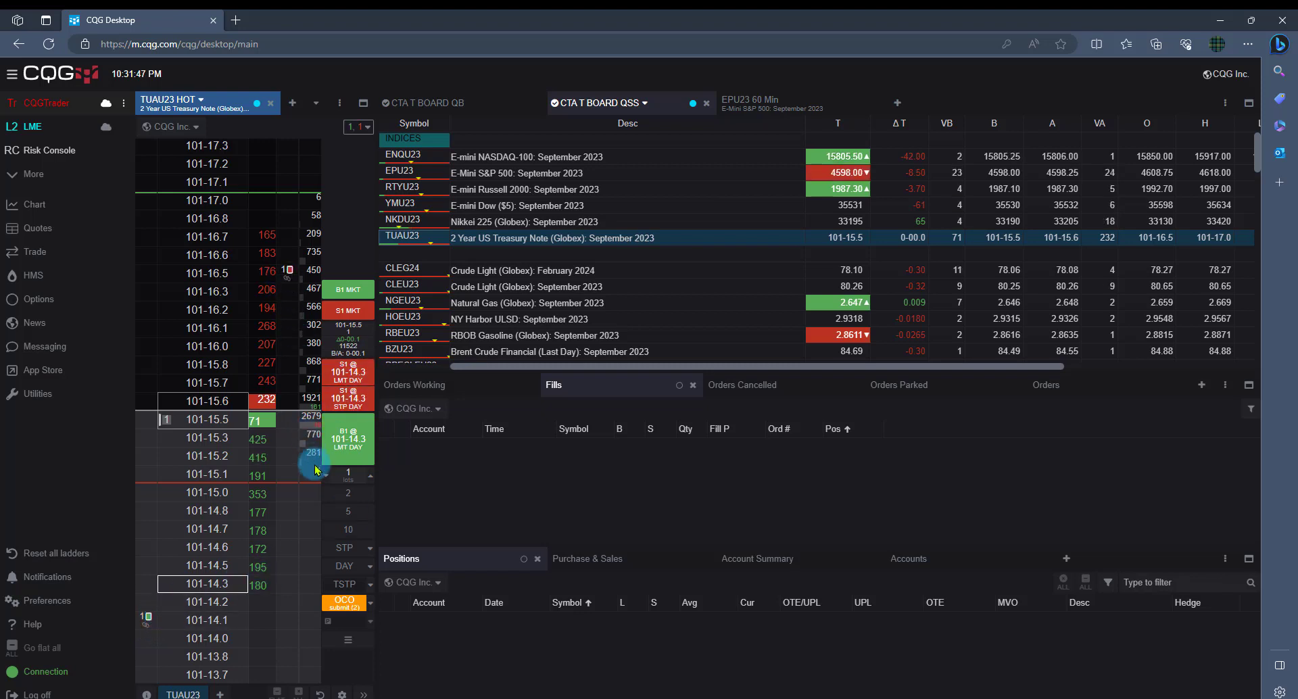
pyautogui.click(336, 571)
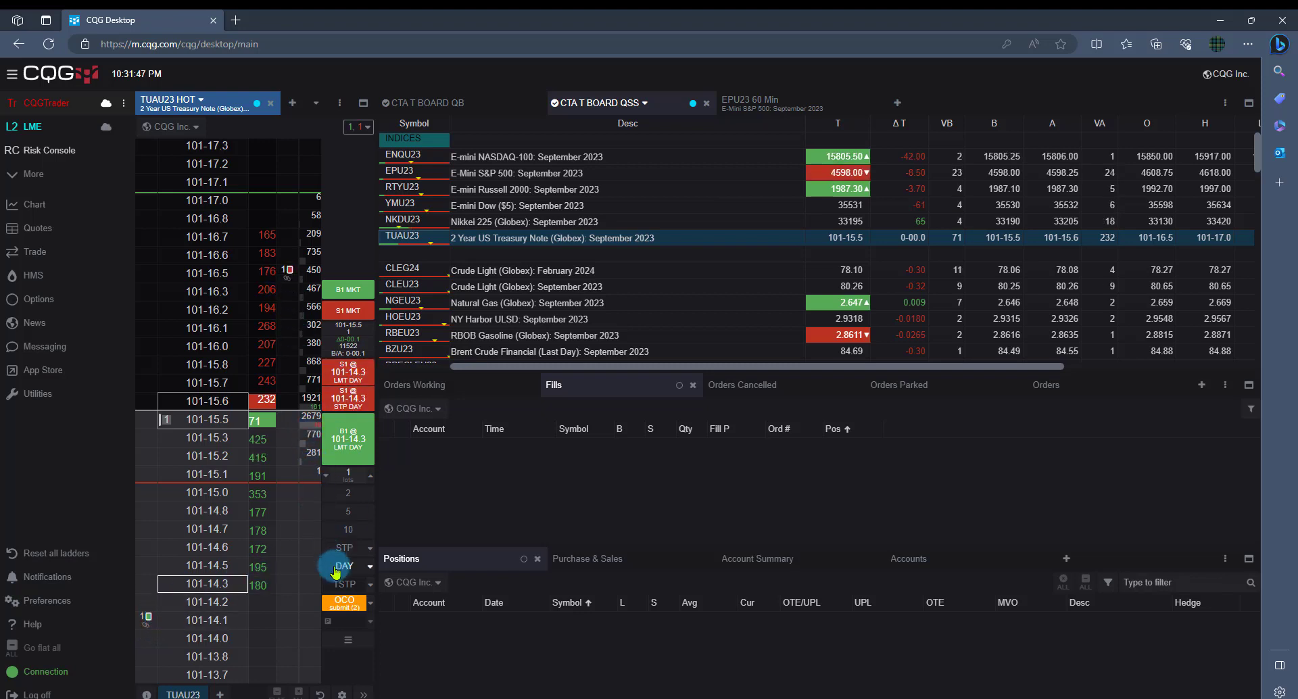
pyautogui.click(455, 384)
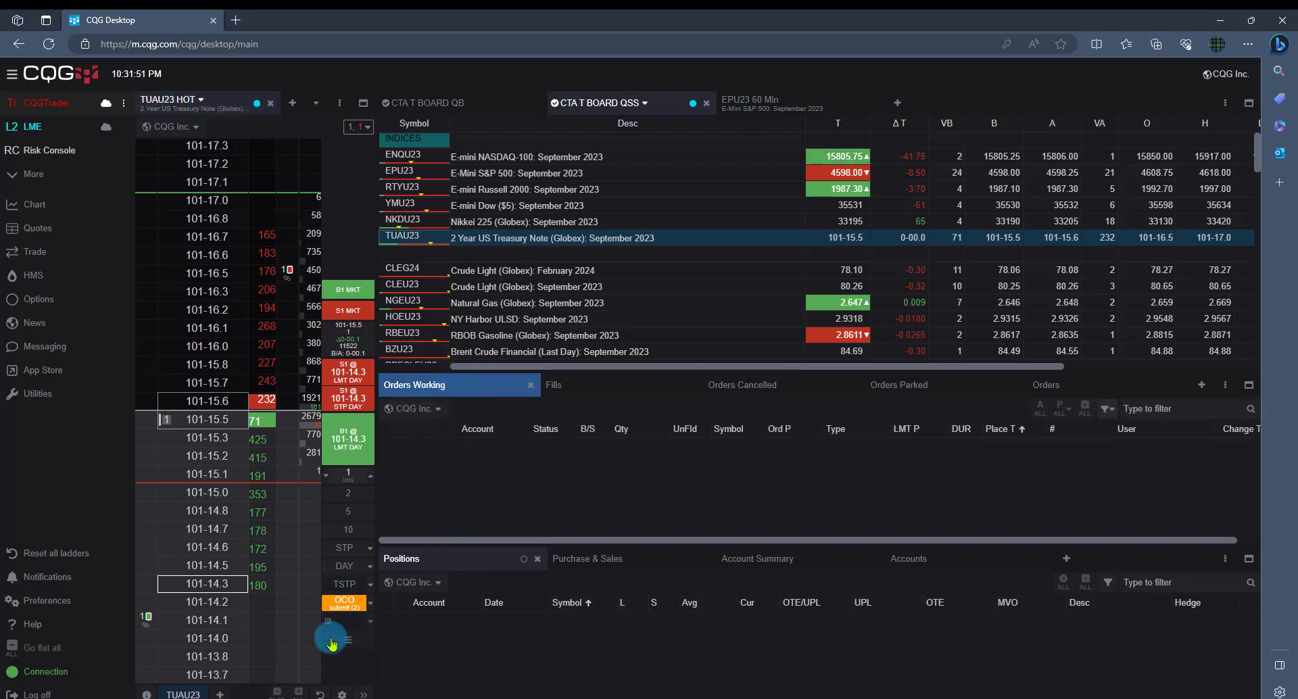
# Submit and place both OCO orders, then dismiss the notifications
pyautogui.click(349, 608)
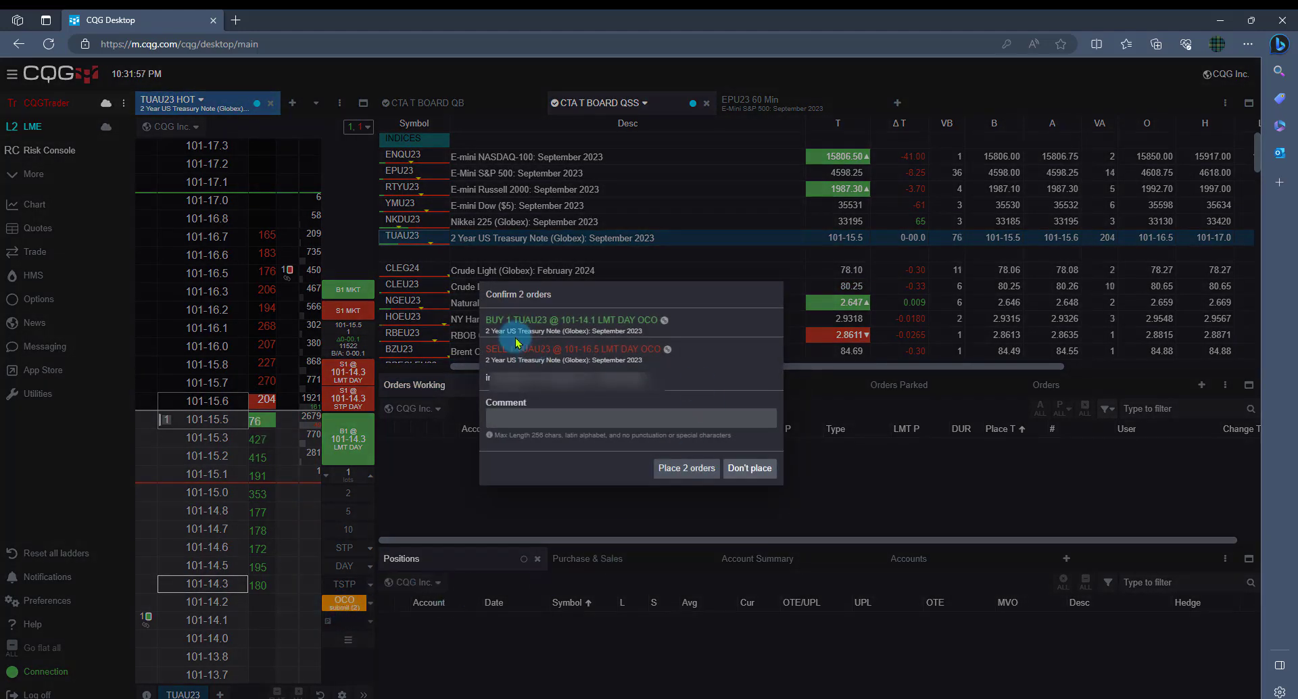
pyautogui.moveTo(490, 320); pyautogui.dragTo(553, 320)
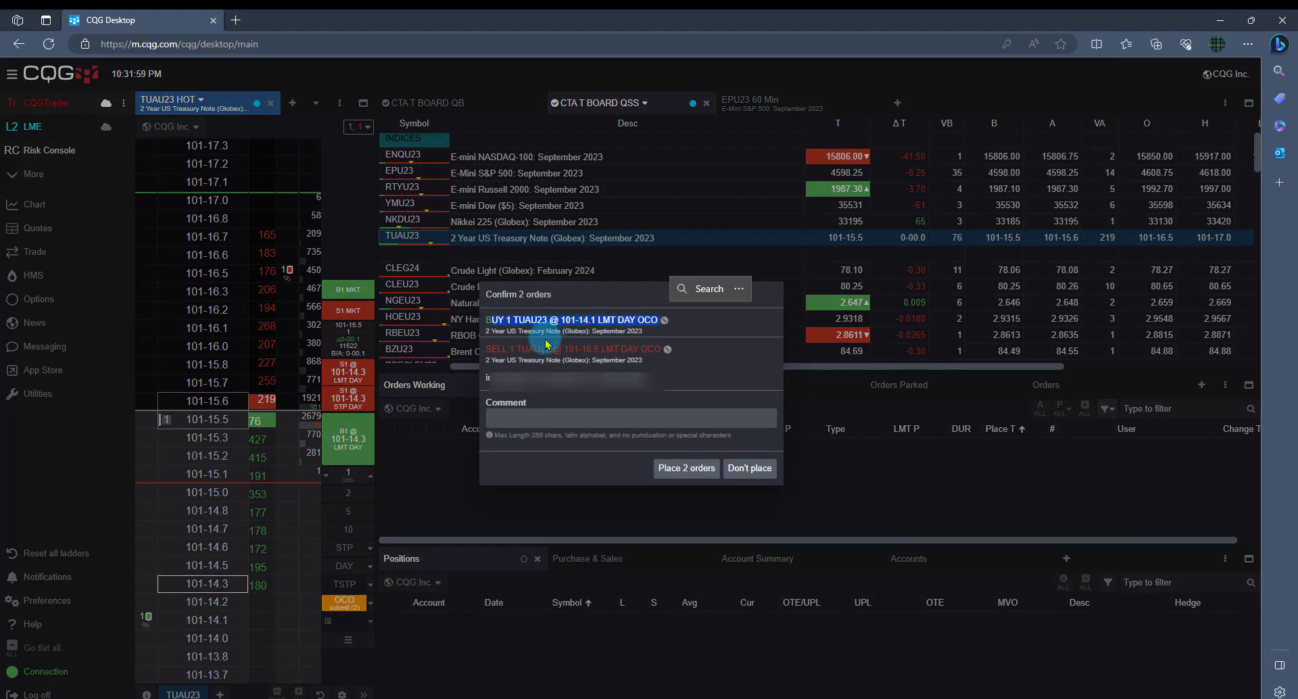
pyautogui.moveTo(485, 349); pyautogui.dragTo(651, 350)
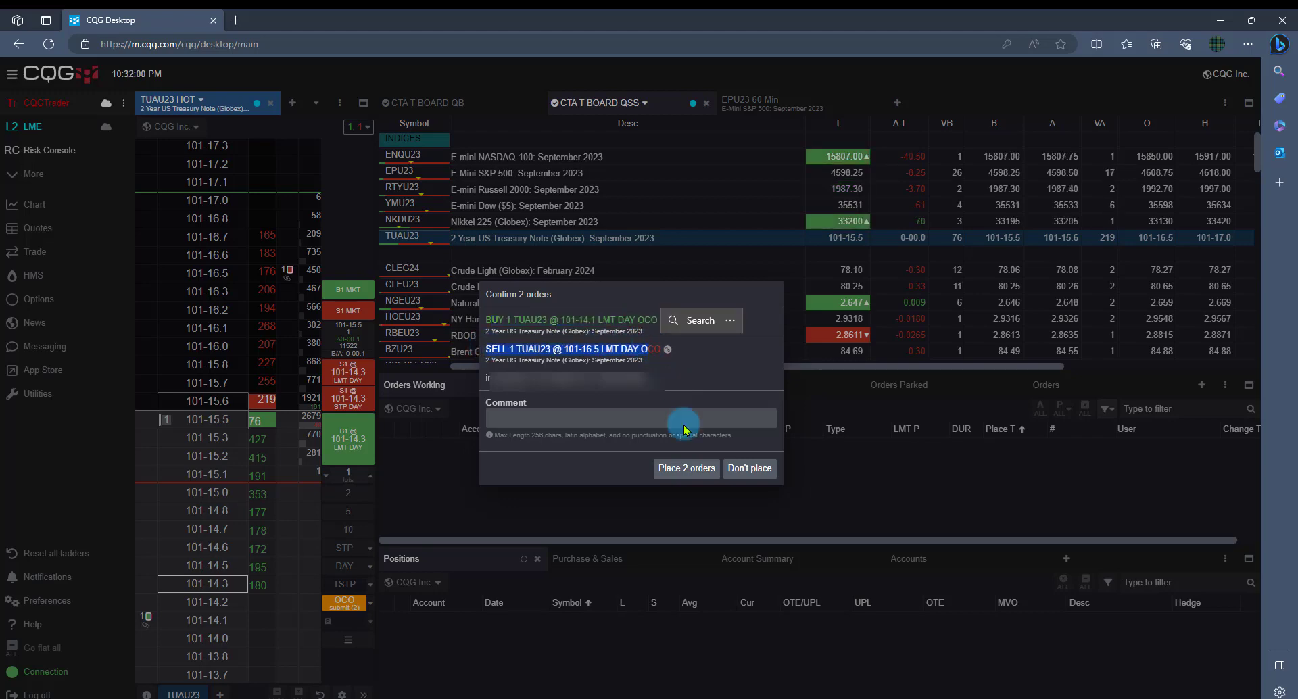
pyautogui.click(688, 469)
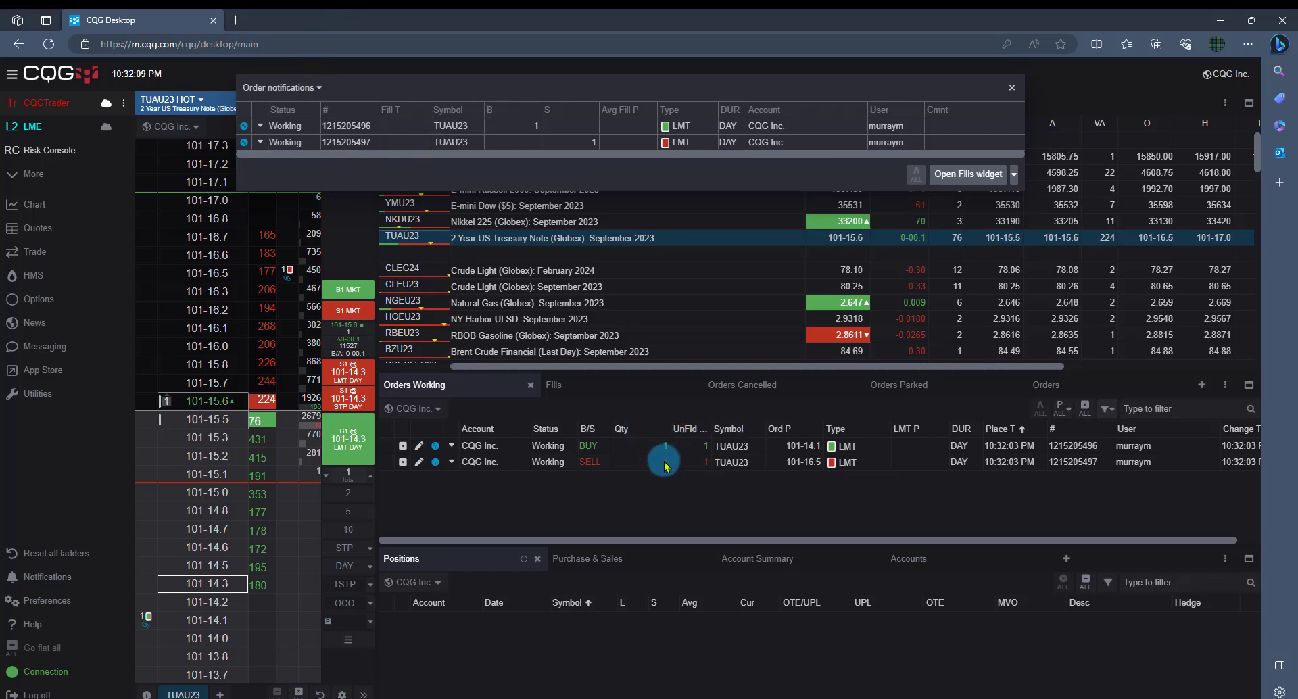
pyautogui.click(1012, 87)
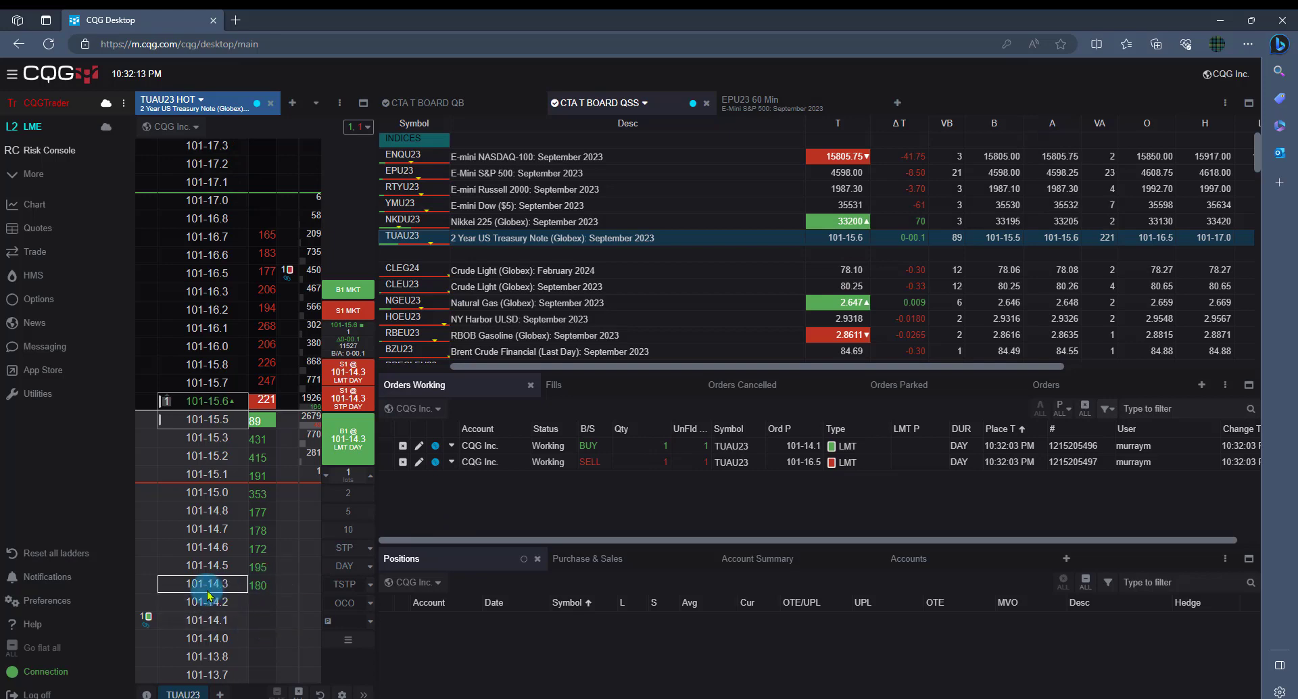
# Cancel the buy at 101-14.1 and the sell at 101-16.5
pyautogui.click(146, 621)
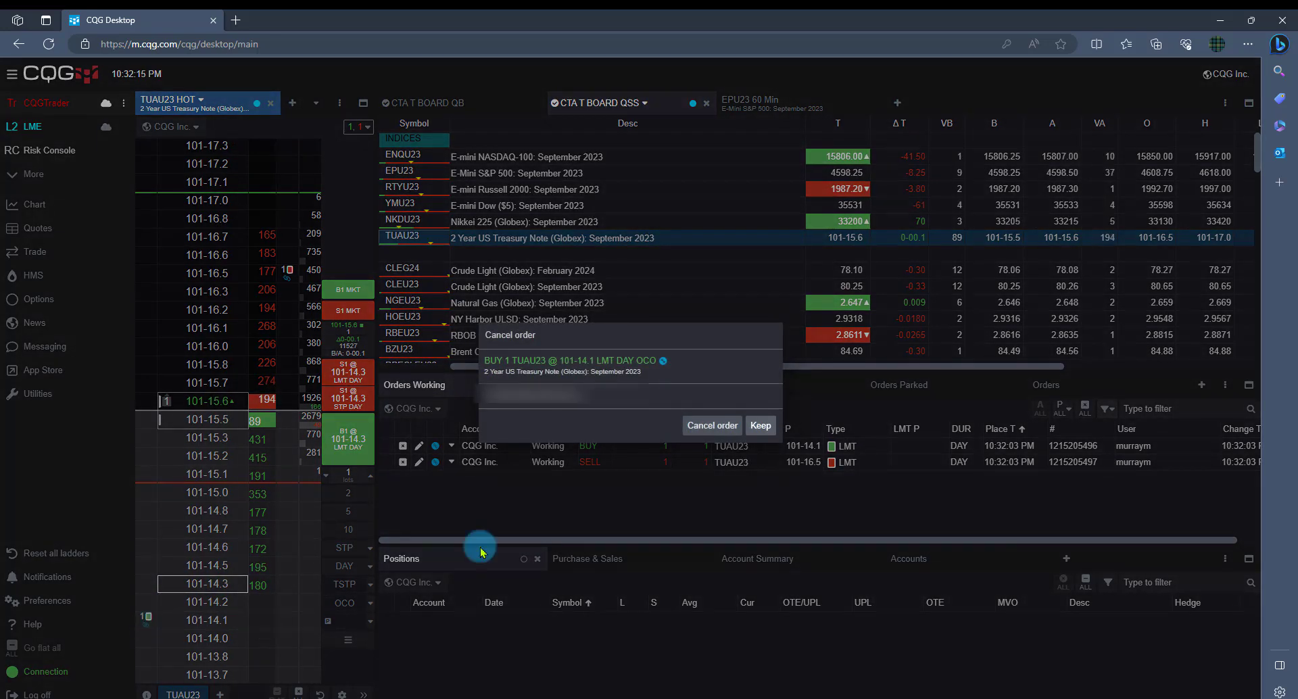
pyautogui.click(711, 507)
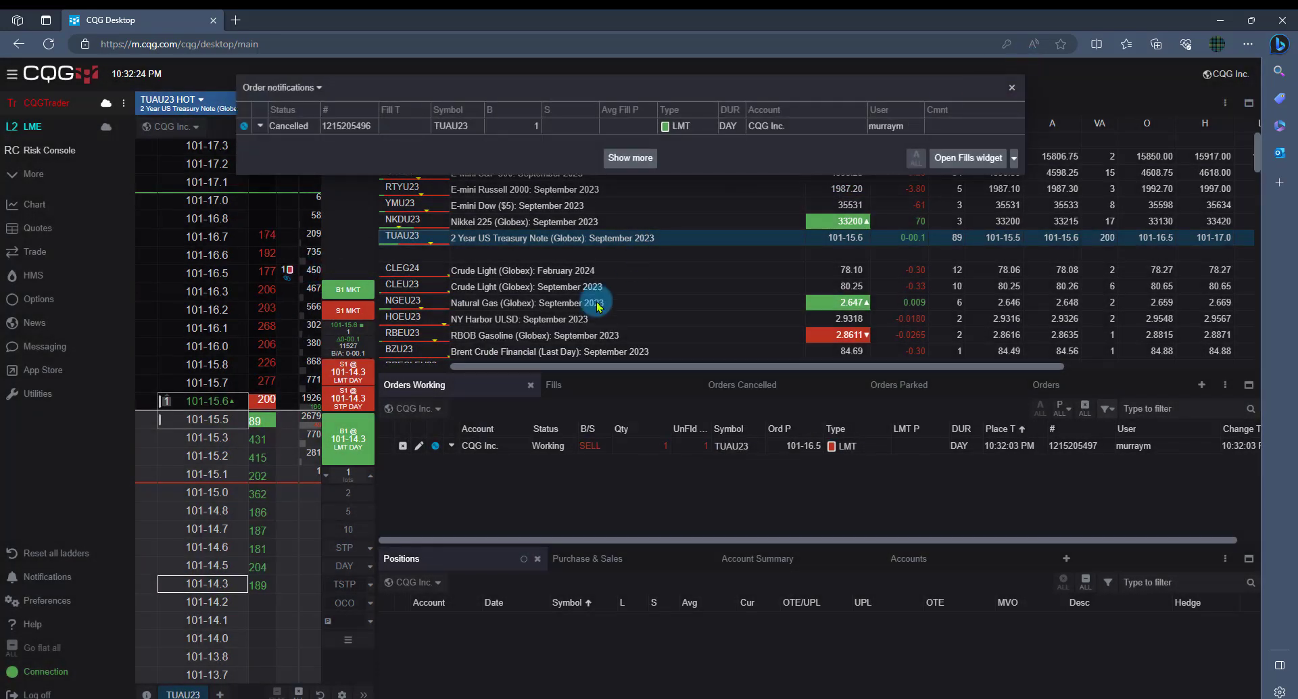
pyautogui.click(403, 446)
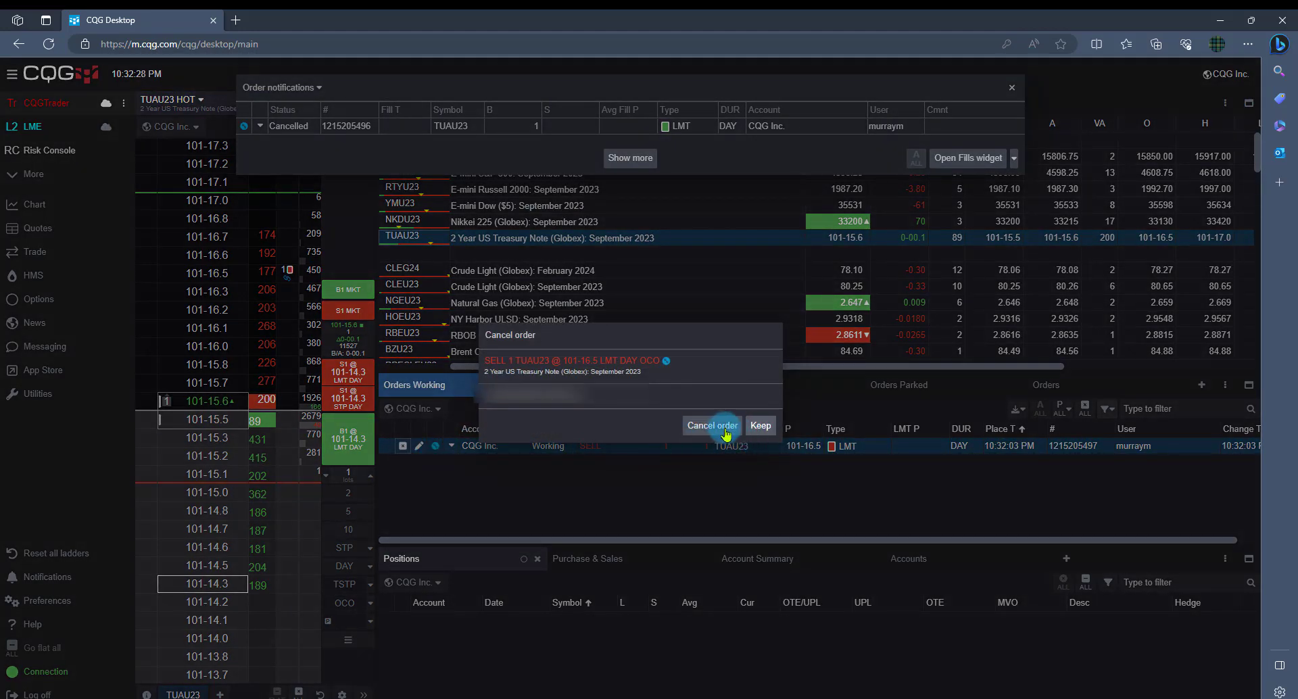
pyautogui.click(712, 426)
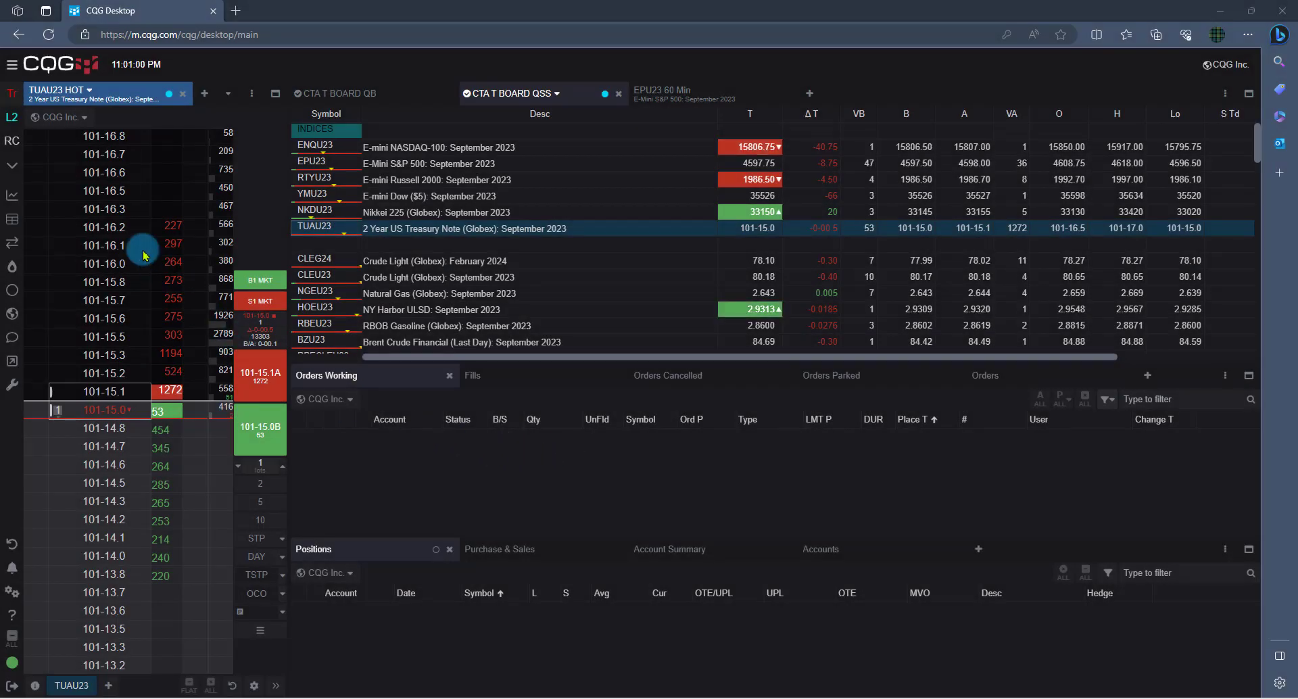
# Confirm the trading account and duplicate the TUAU23 ladder tab
pyautogui.click(58, 119)
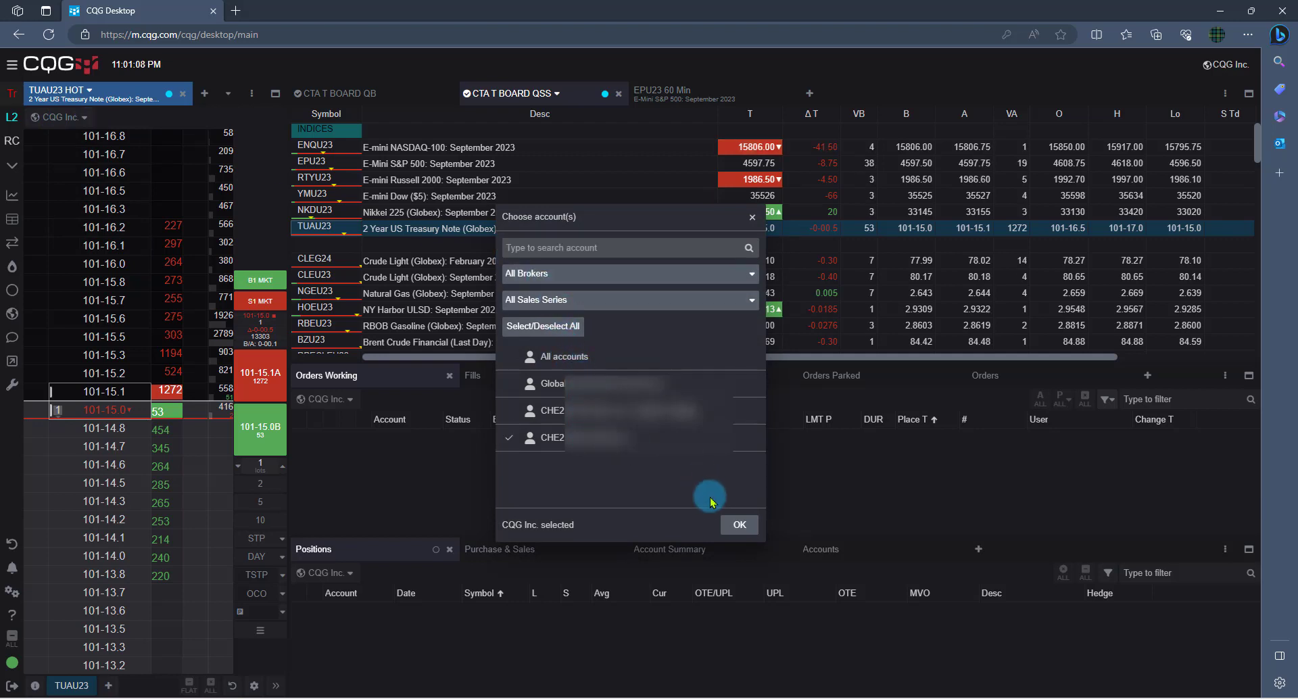
pyautogui.click(739, 526)
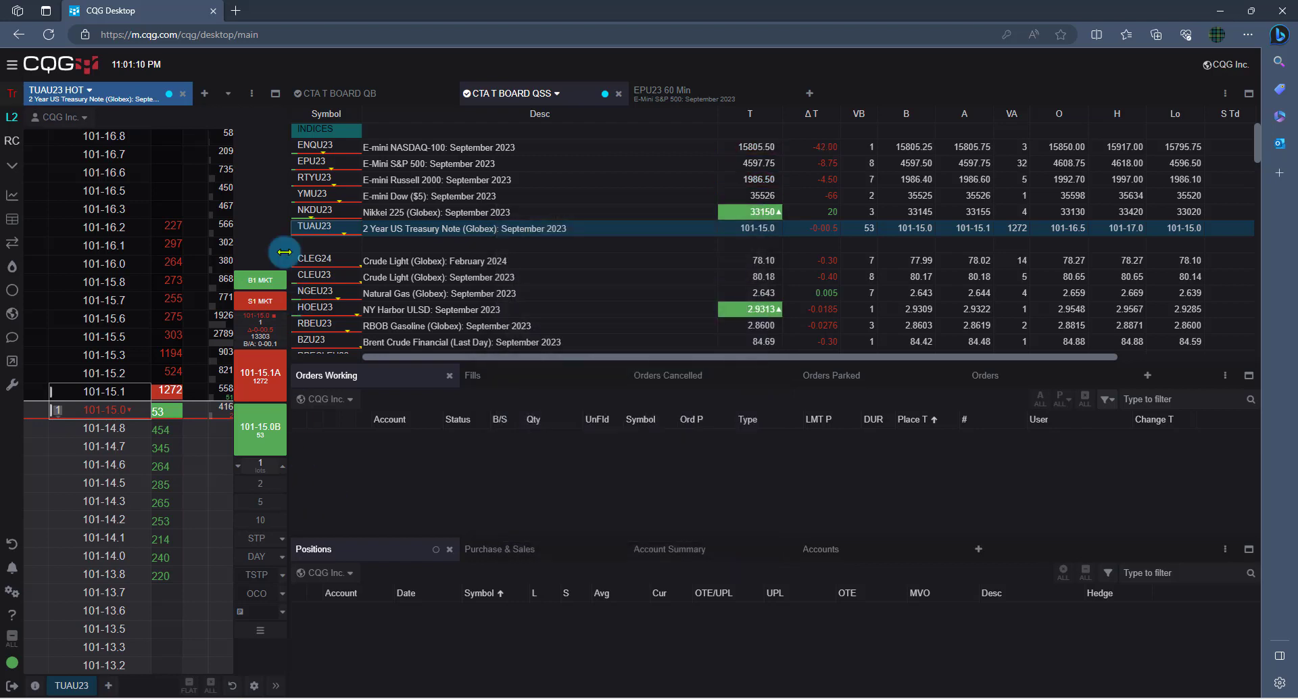
pyautogui.click(251, 94)
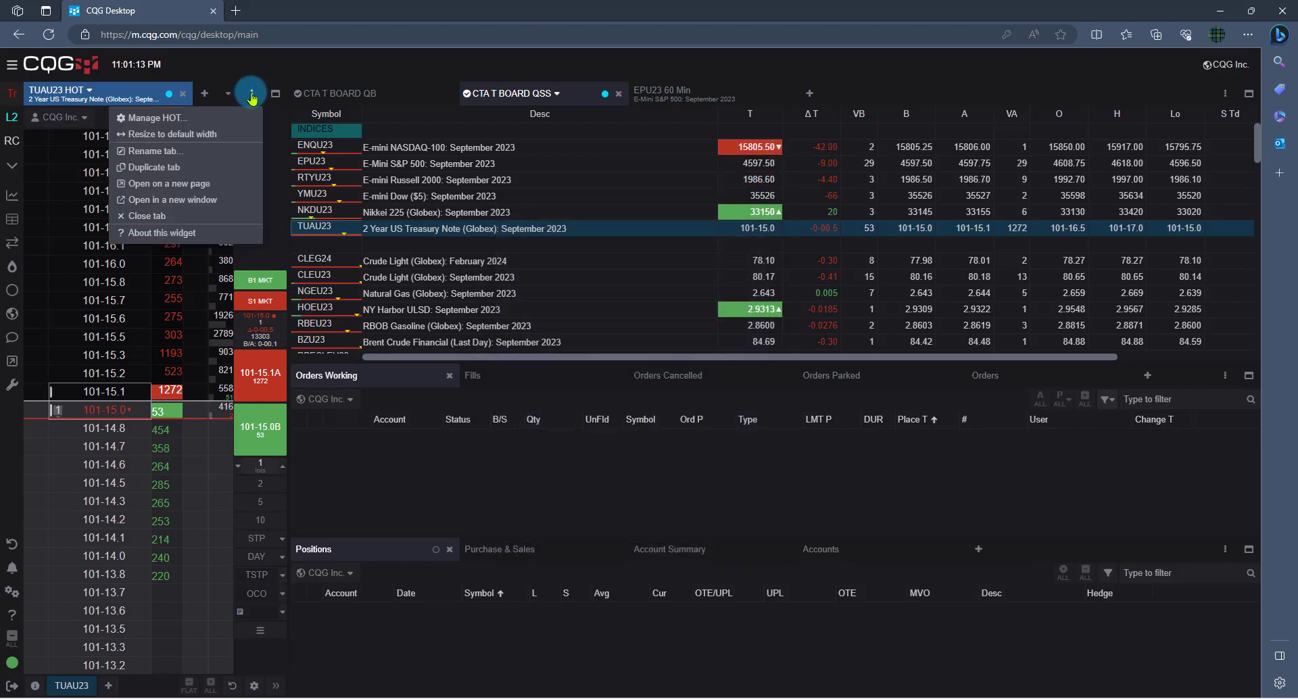
pyautogui.click(169, 167)
# Move the duplicate ladder to the workspace's right side and open it in a new window
pyautogui.moveTo(122, 114); pyautogui.dragTo(1230, 457)
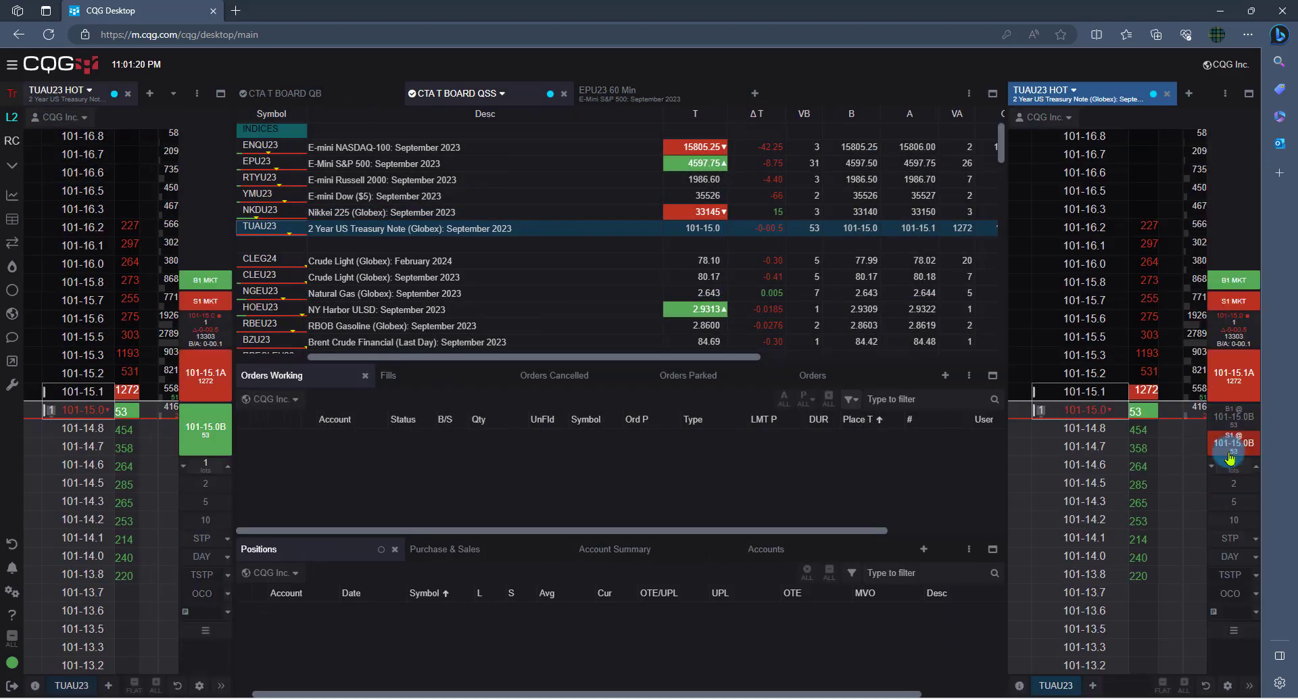
pyautogui.click(1225, 94)
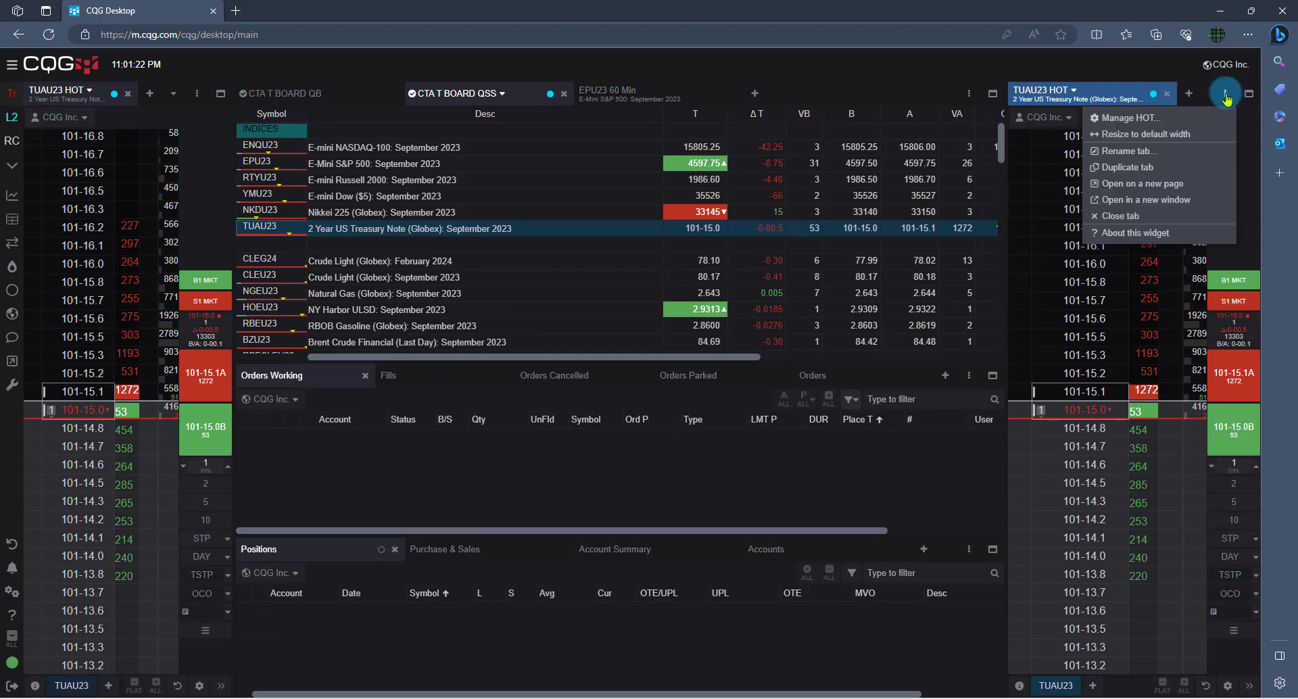
pyautogui.click(1177, 201)
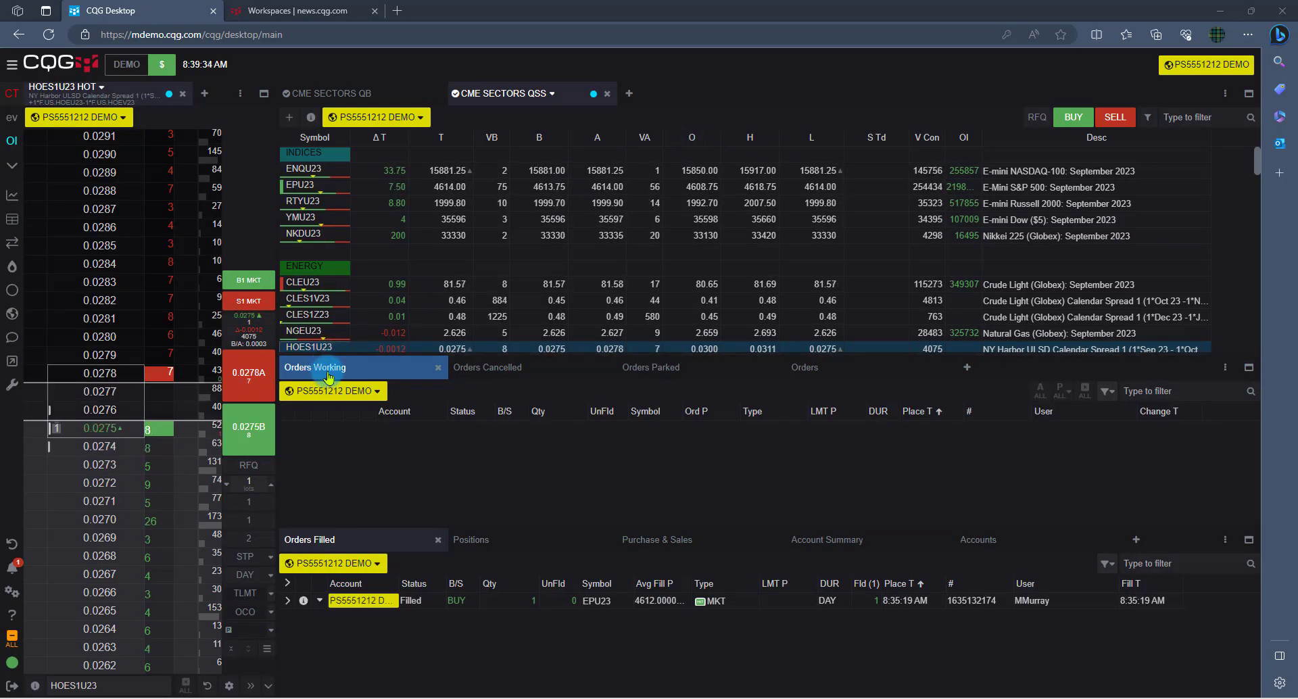
# Browse the cancelled, parked, all and filled order lists, moving Filled into the upper panel
pyautogui.click(487, 368)
pyautogui.click(686, 369)
pyautogui.click(879, 371)
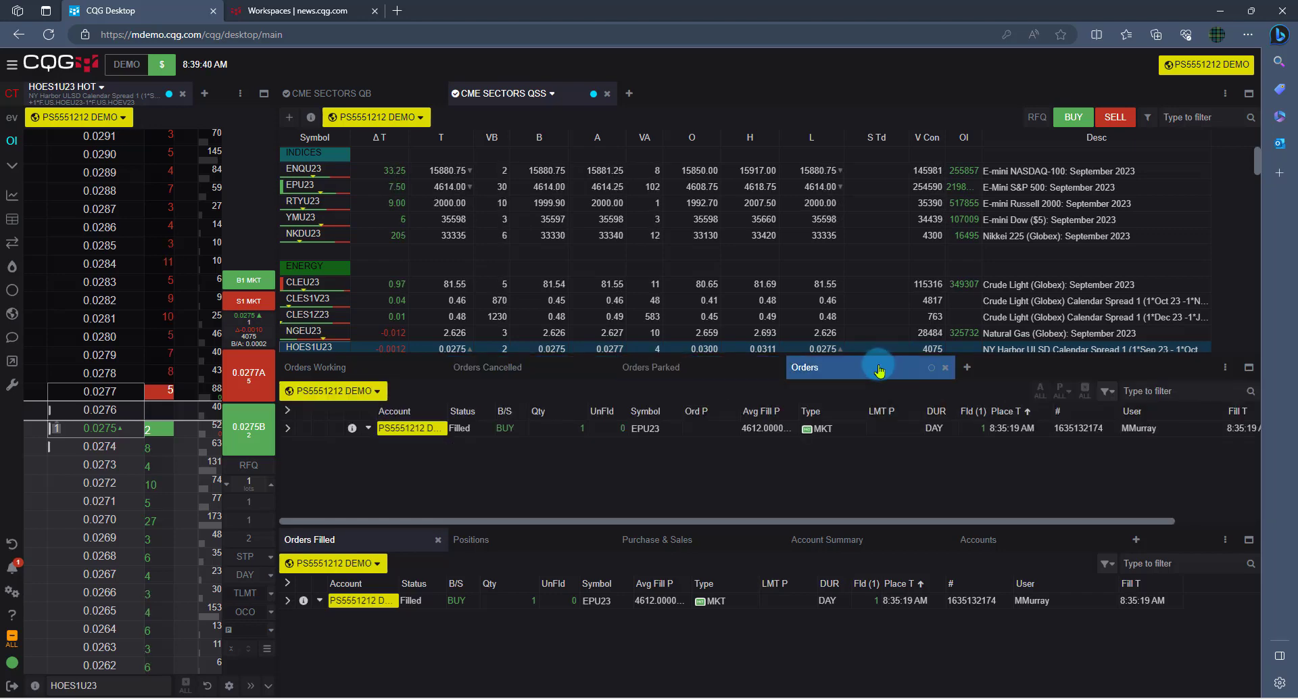
pyautogui.click(343, 545)
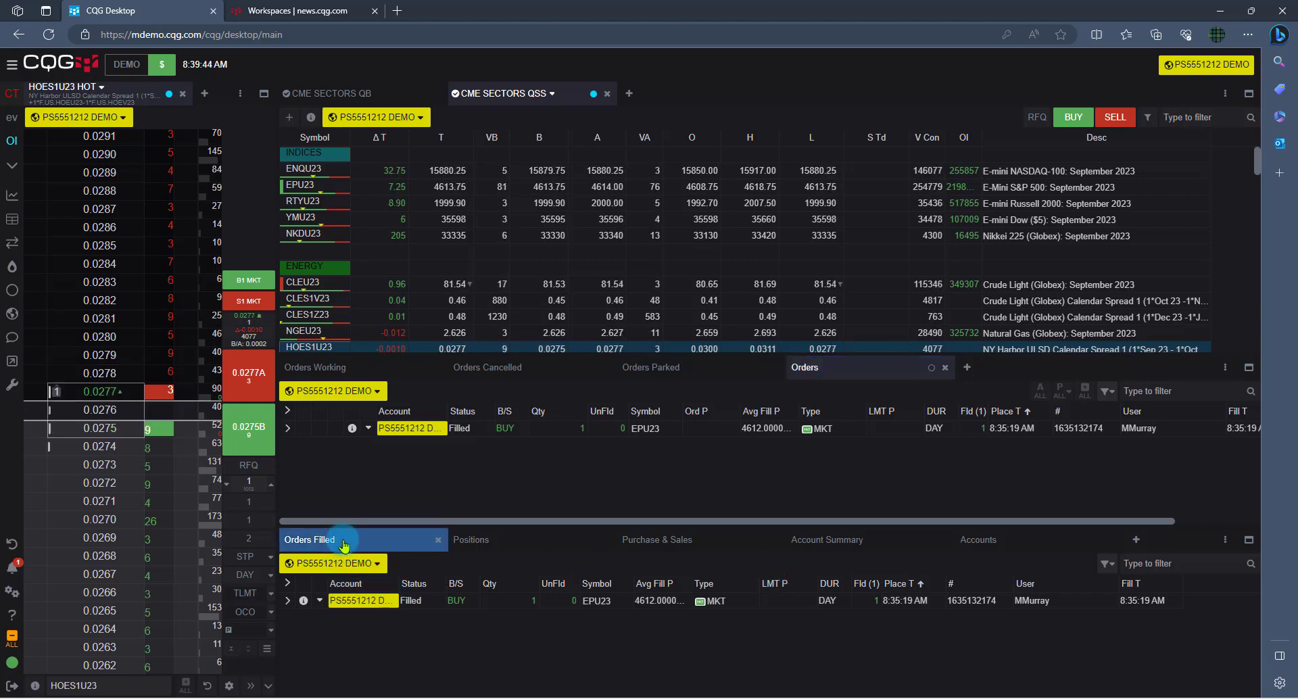
pyautogui.moveTo(344, 543); pyautogui.dragTo(528, 536)
# Check Positions, Purchase & Sales, Account Summary and Accounts, then return to Positions
pyautogui.click(529, 542)
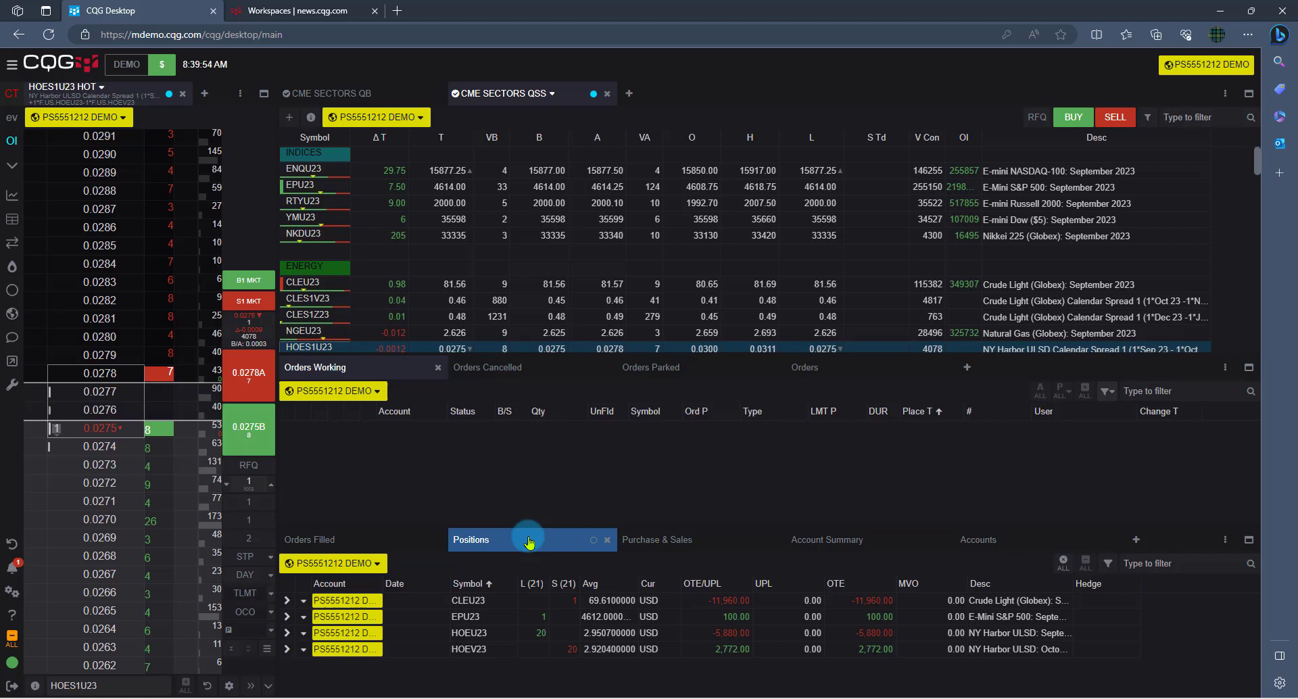
pyautogui.click(682, 539)
pyautogui.click(850, 541)
pyautogui.click(992, 539)
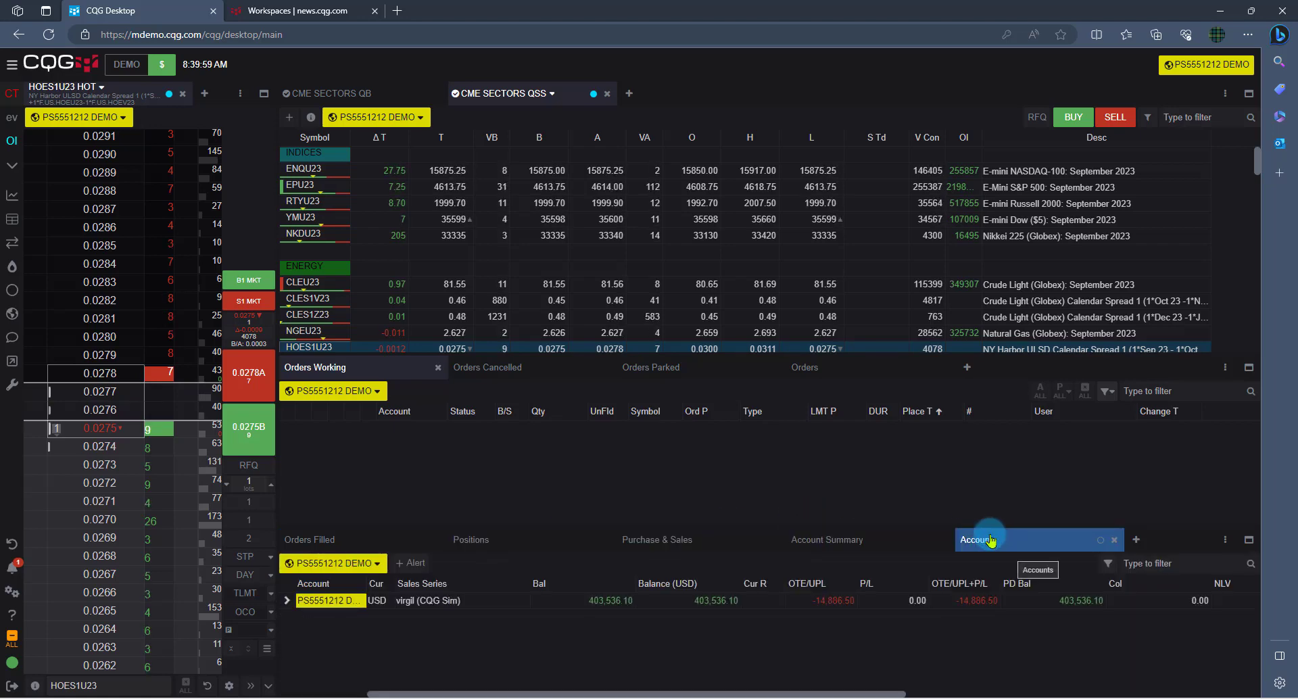
pyautogui.click(466, 541)
# Expand the sidebar, bring up the Trade widgets list and focus Orders Working
pyautogui.click(10, 65)
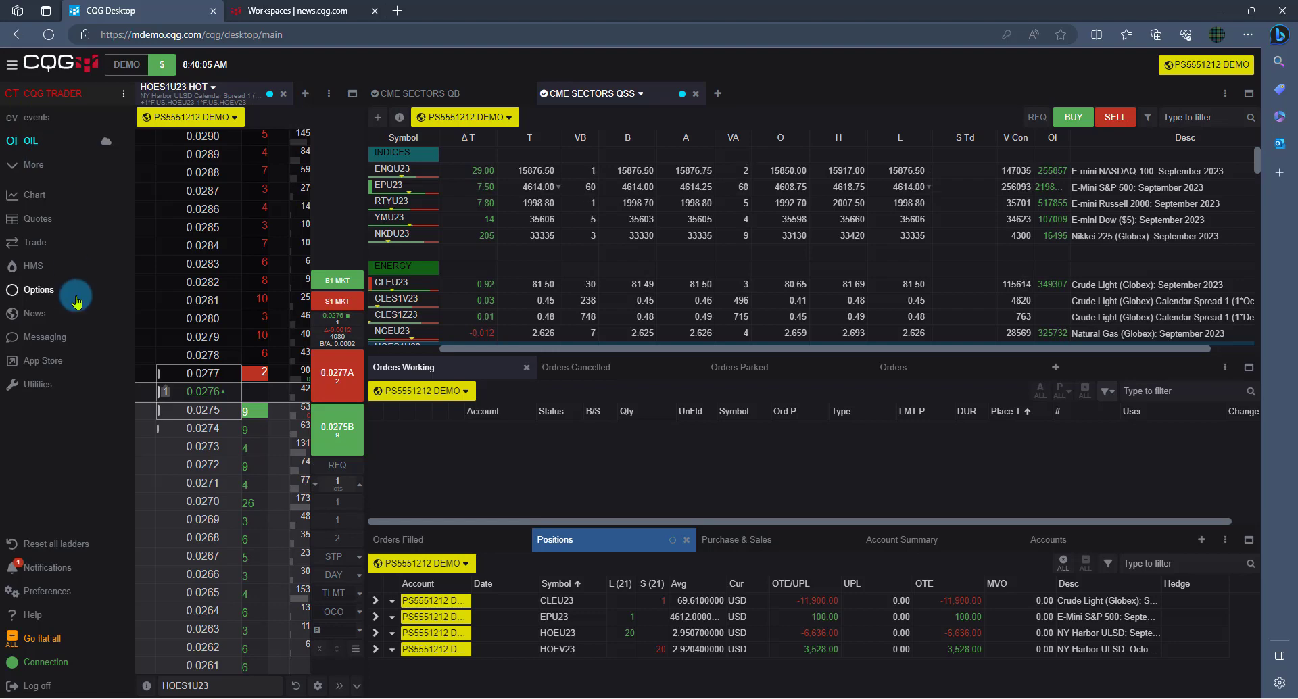
pyautogui.click(47, 247)
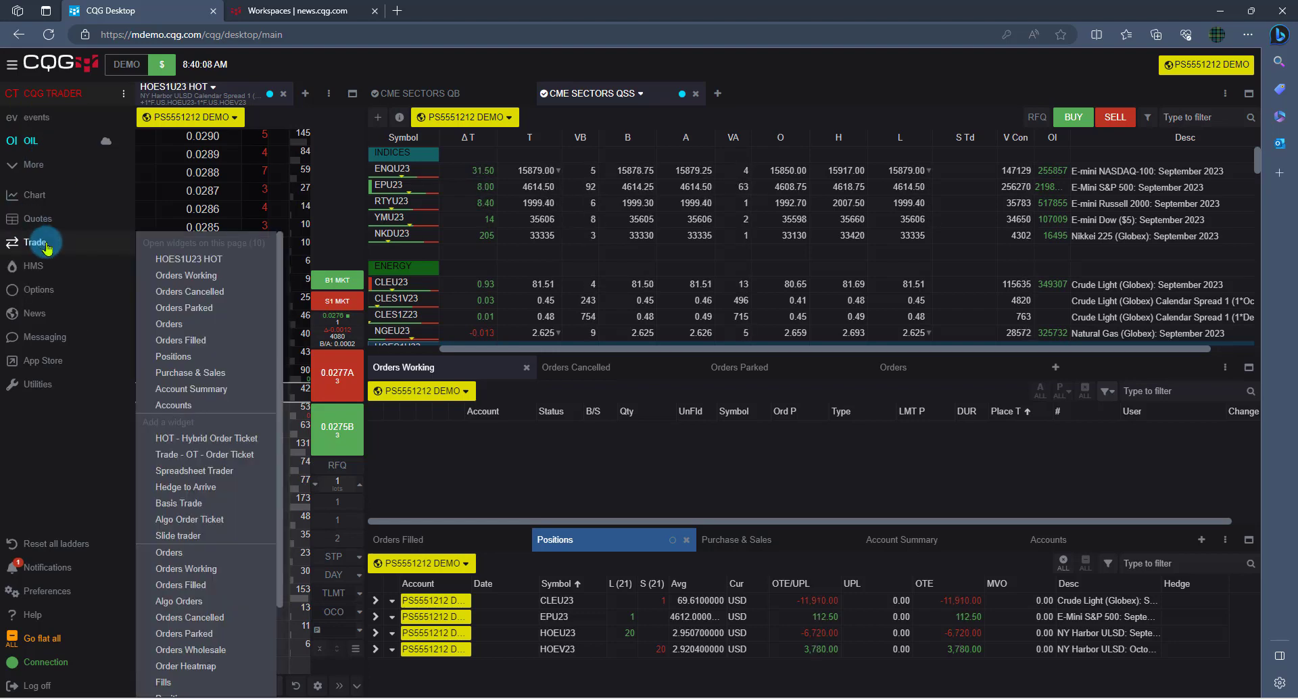
pyautogui.click(202, 569)
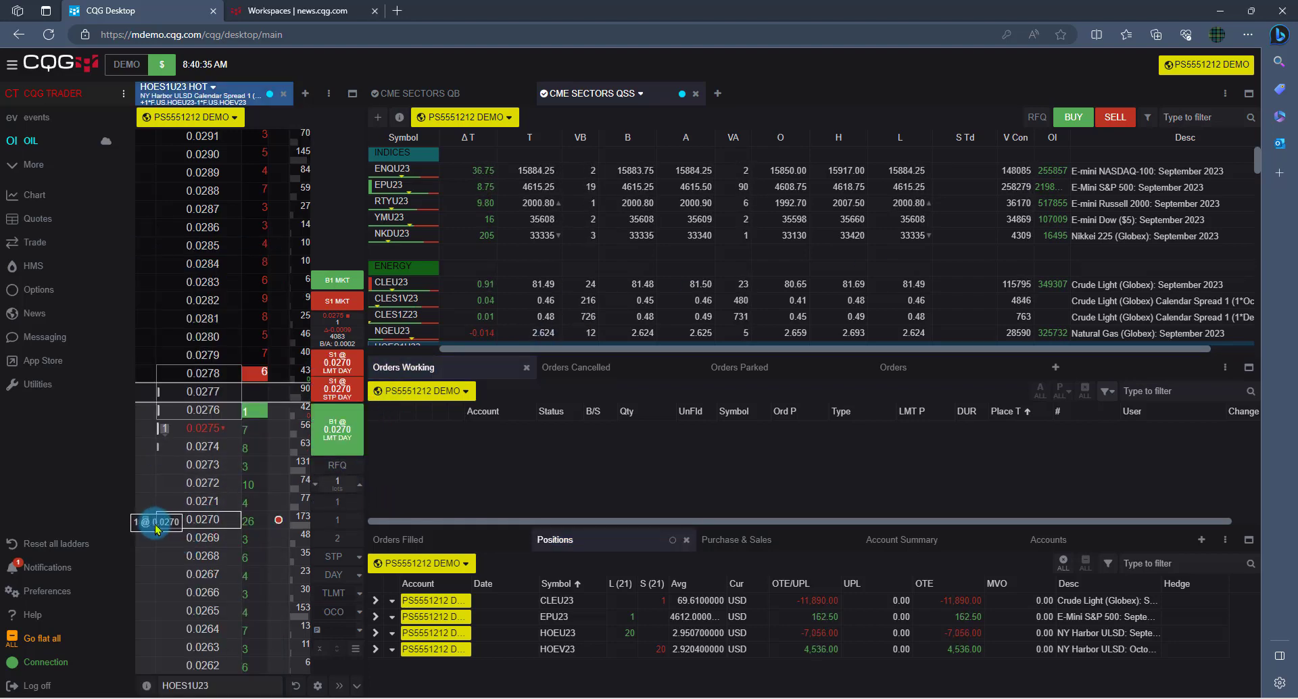
# Place a one-lot HOES1U23 buy limit at 0.0270 and a 25-lot market buy, then show filled orders
pyautogui.click(146, 523)
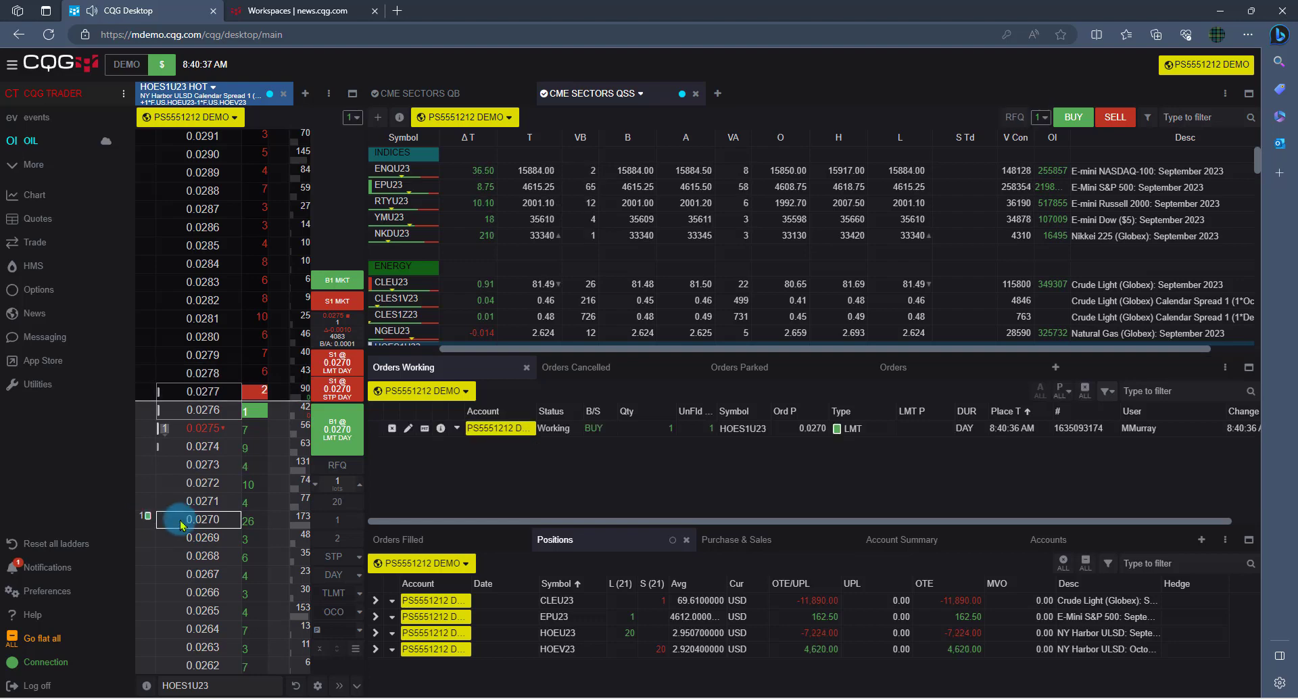
pyautogui.click(337, 483)
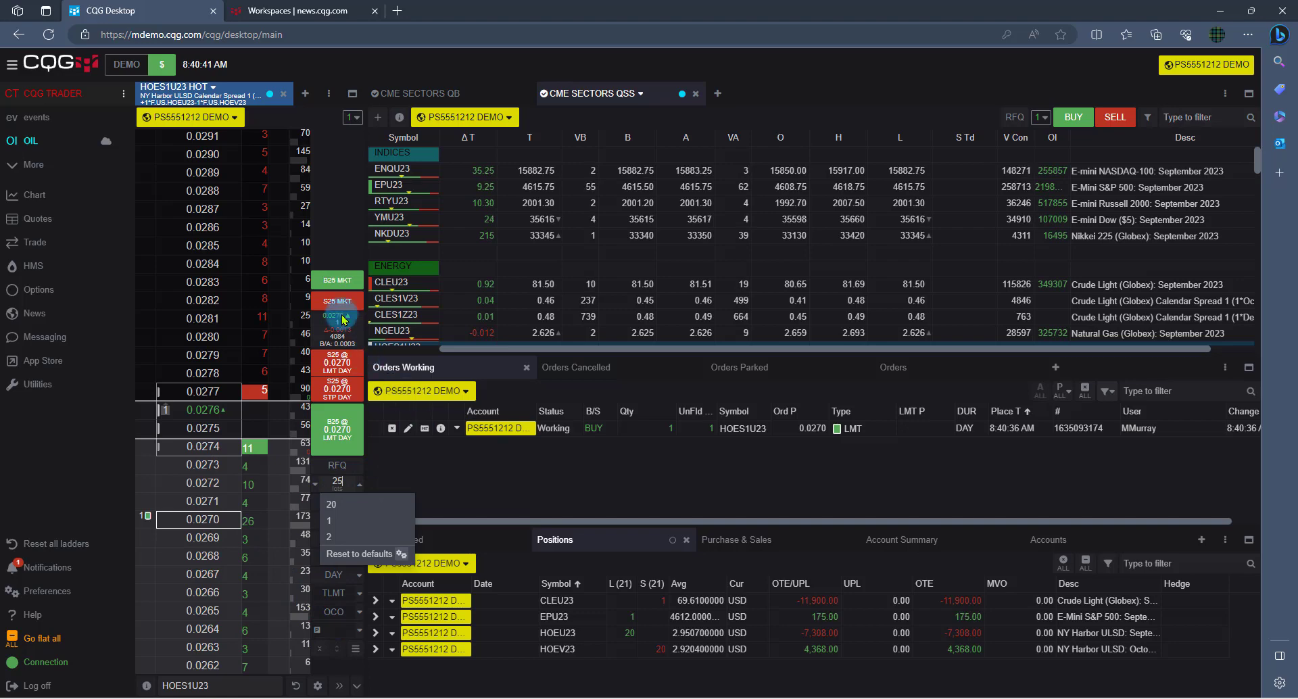
pyautogui.click(337, 281)
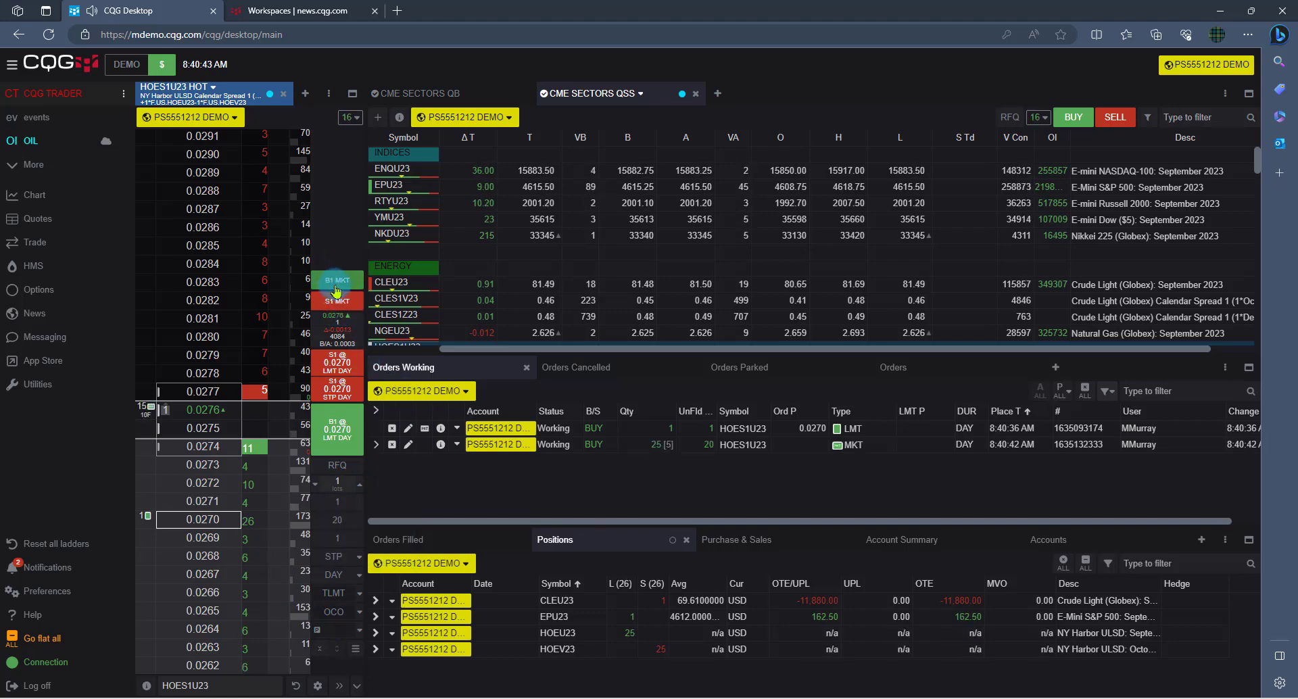
pyautogui.click(449, 540)
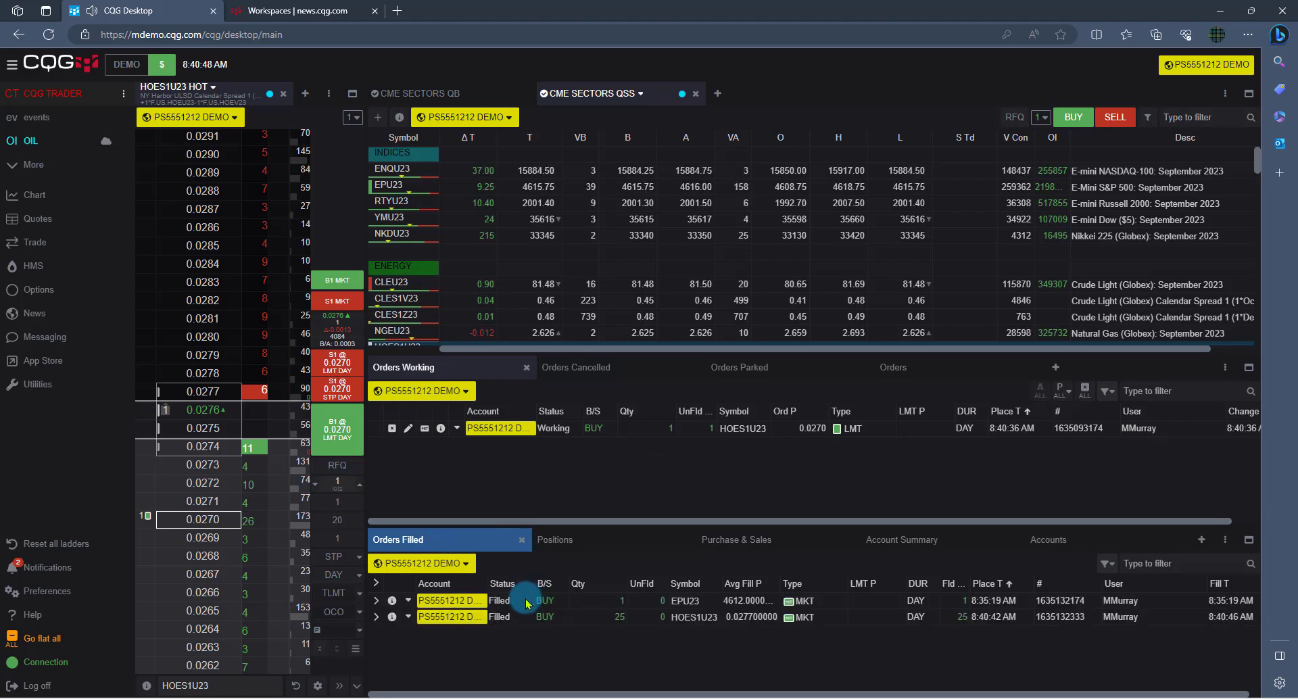
# Open the Filled orders info for the 25-lot HOES1U23 order
pyautogui.rightClick(696, 619)
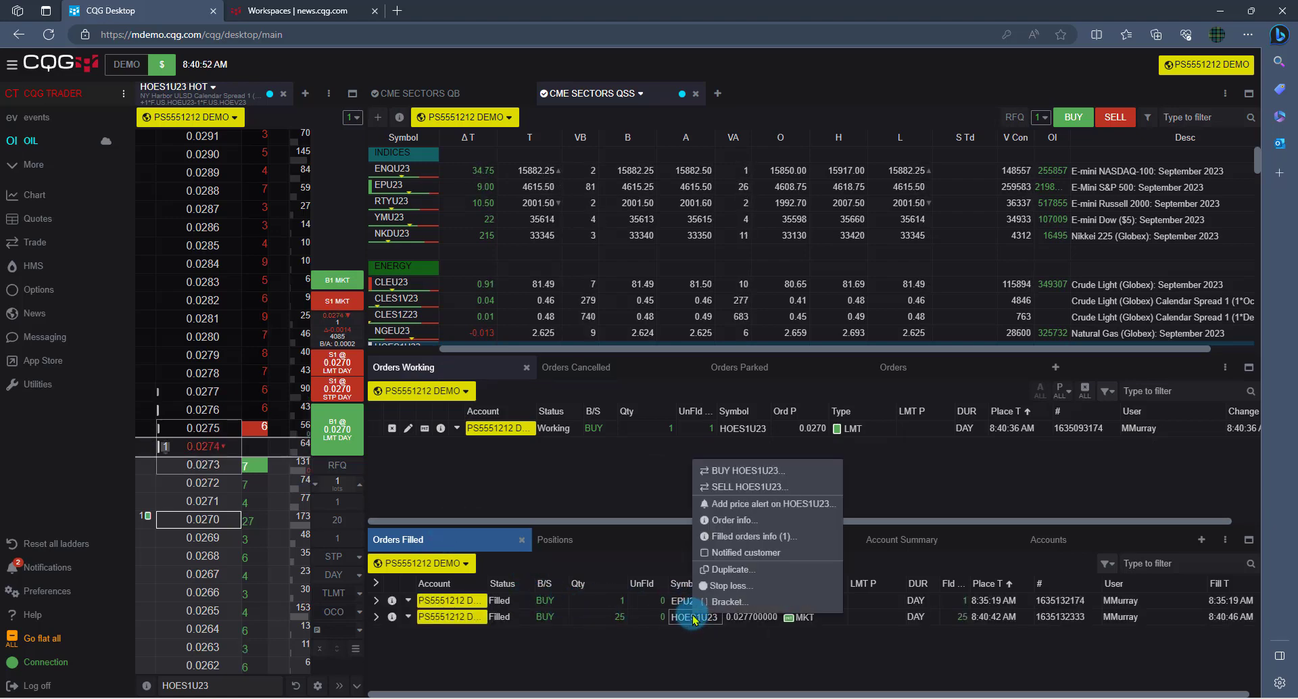
pyautogui.click(744, 539)
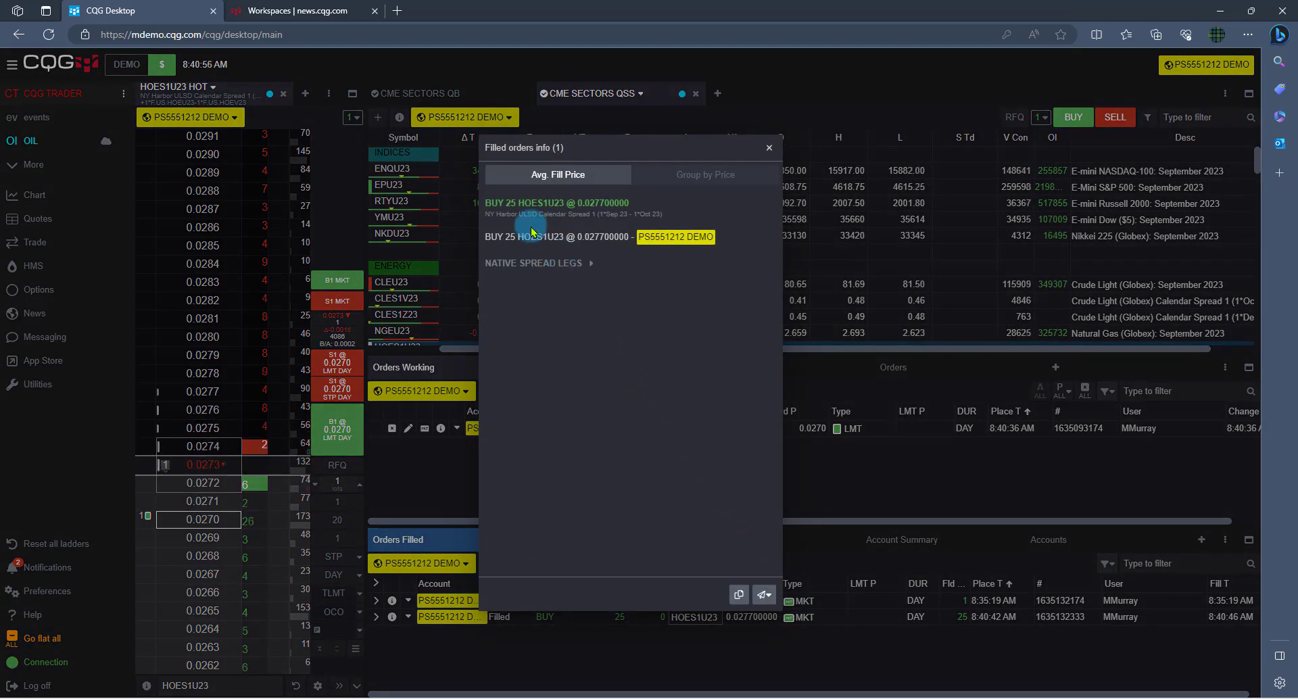
pyautogui.moveTo(490, 206); pyautogui.dragTo(624, 203)
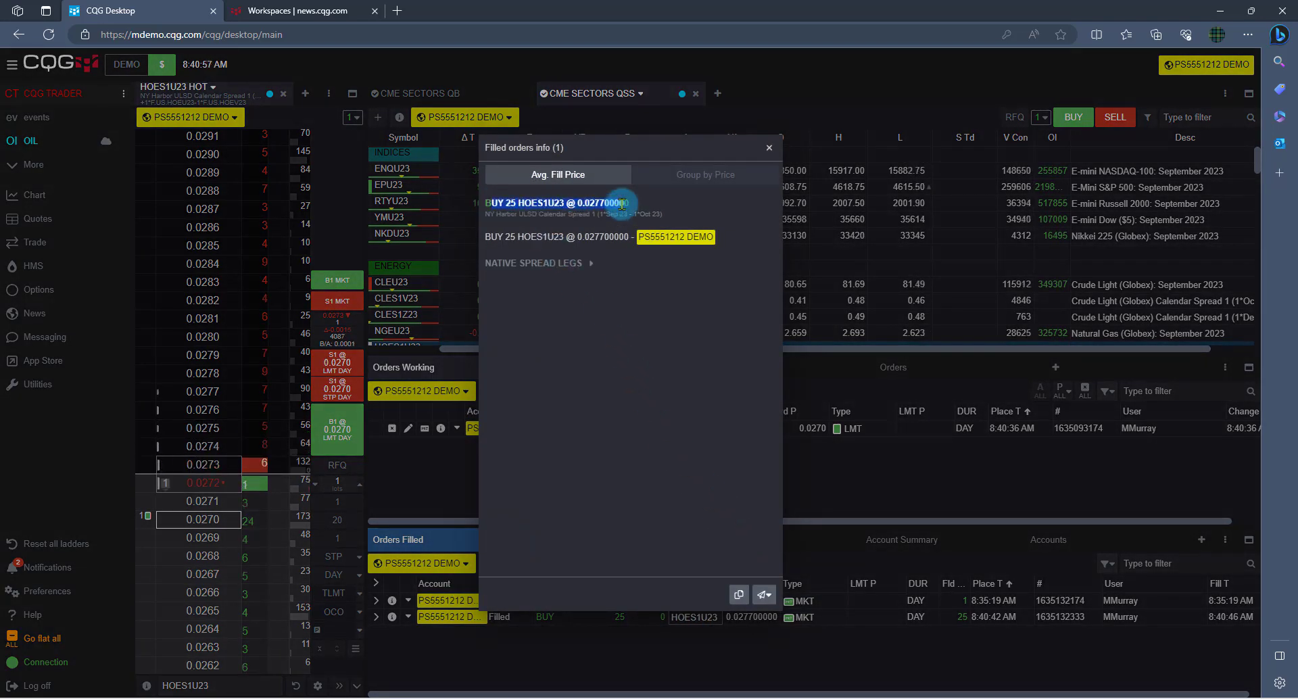
# Expand Native Spread Legs, group the leg fills by price, and copy the fill info
pyautogui.click(586, 264)
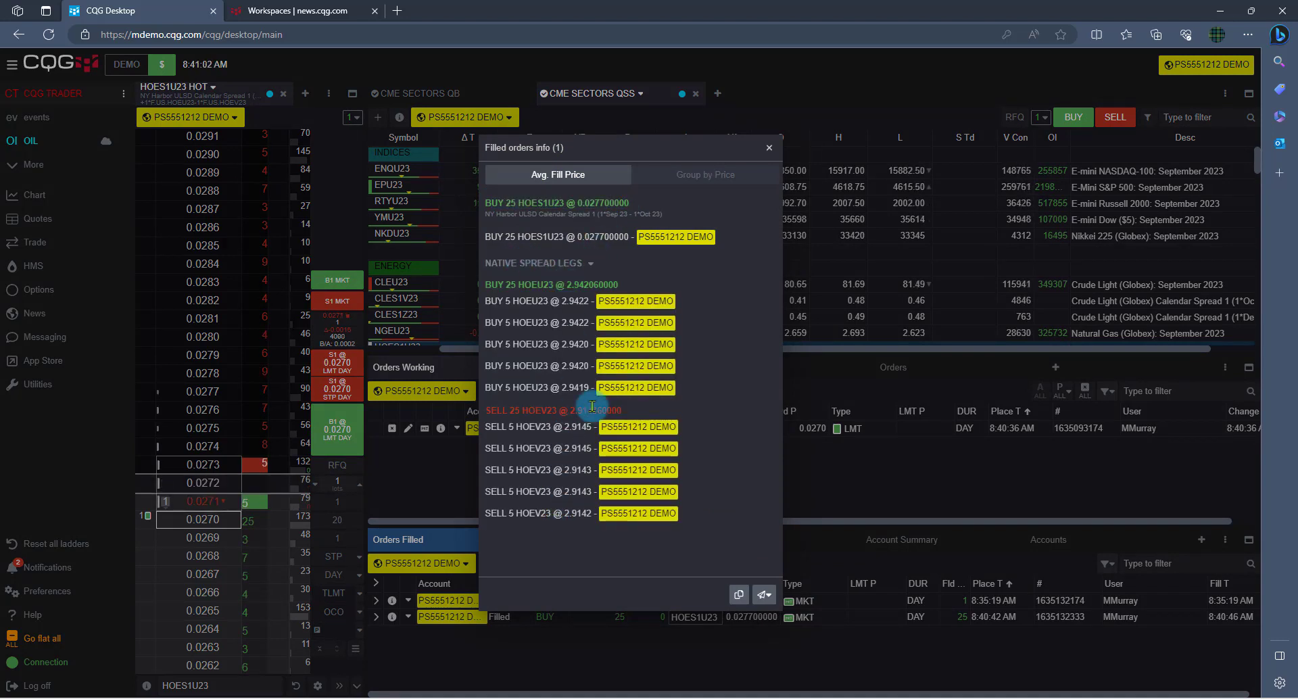
pyautogui.click(693, 180)
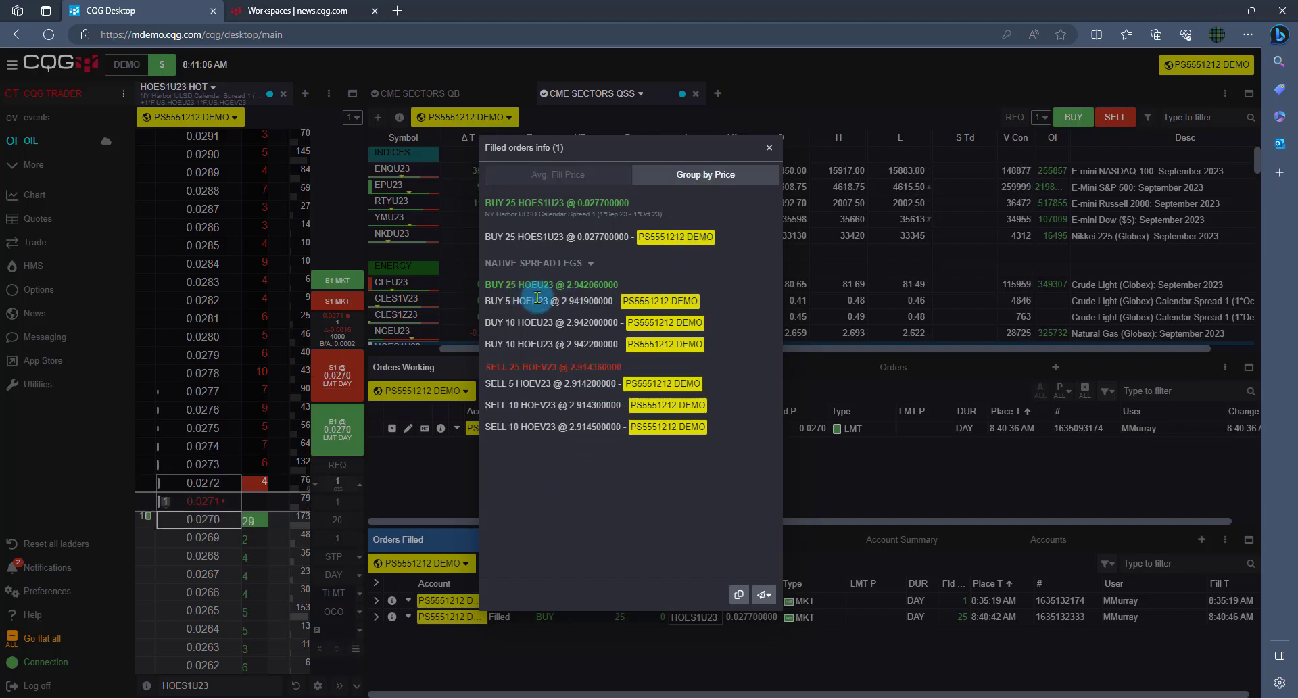
pyautogui.moveTo(481, 301); pyautogui.dragTo(613, 301)
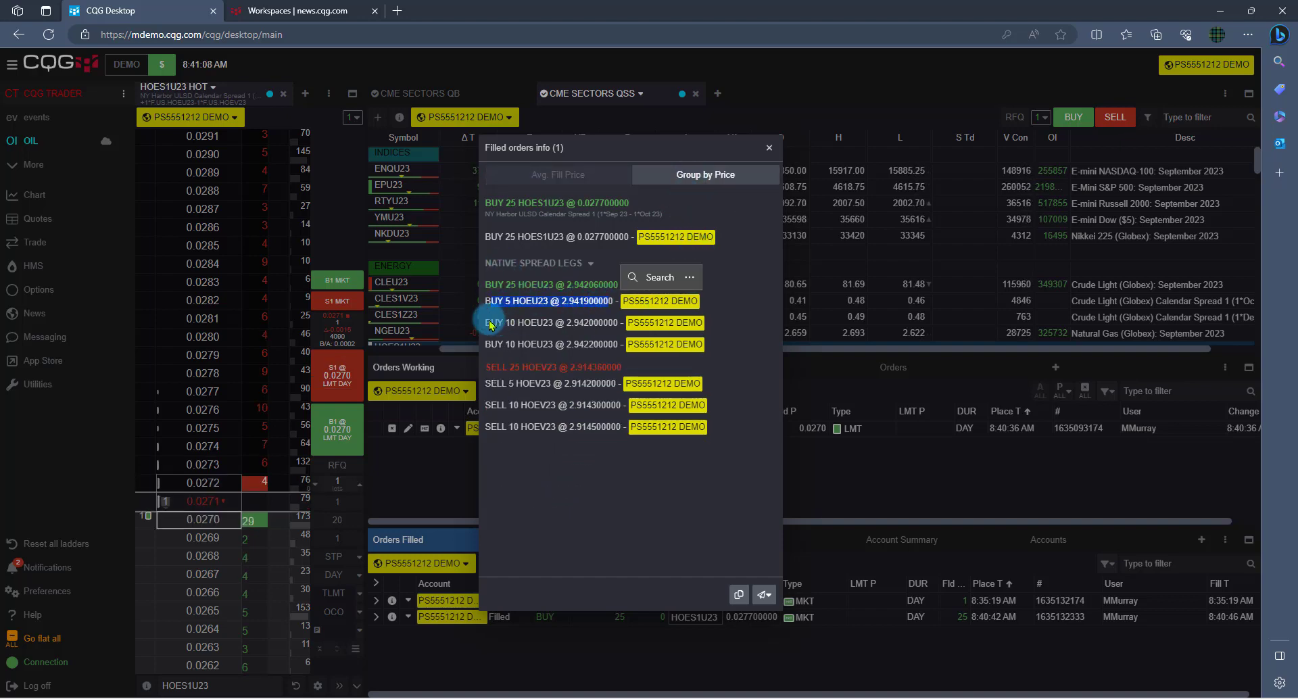
pyautogui.tripleClick(492, 325)
pyautogui.click(609, 382)
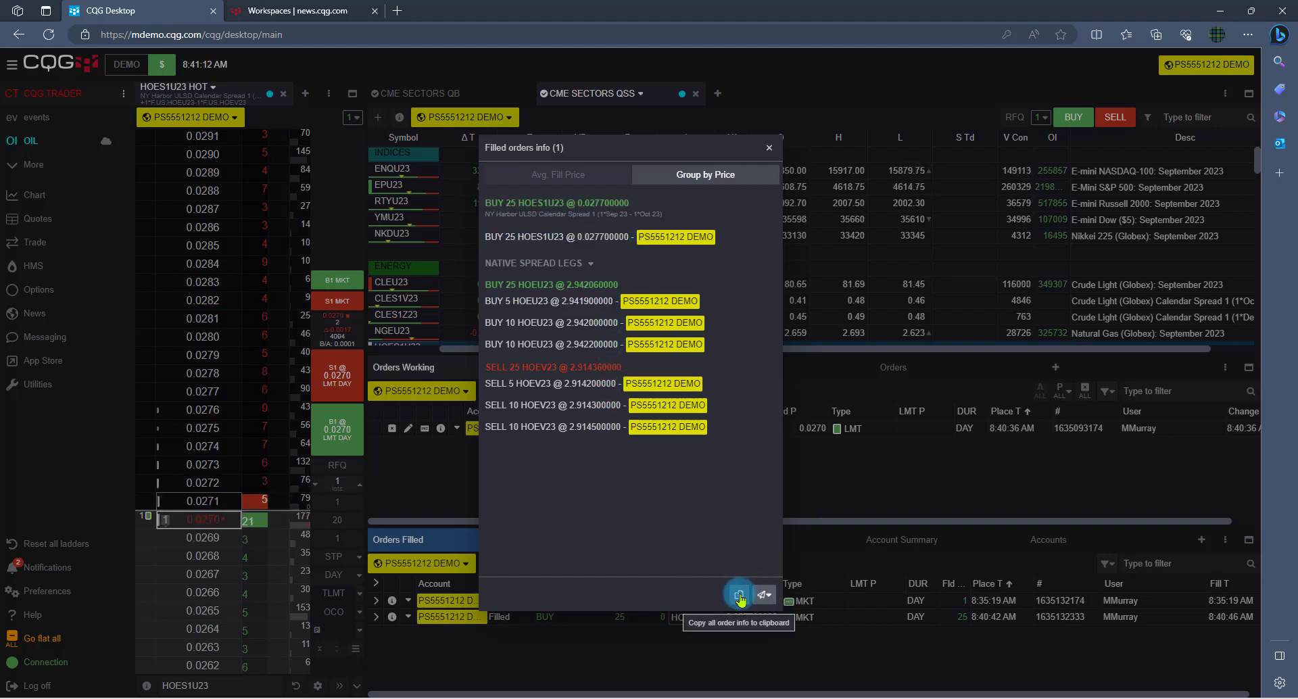
pyautogui.click(773, 148)
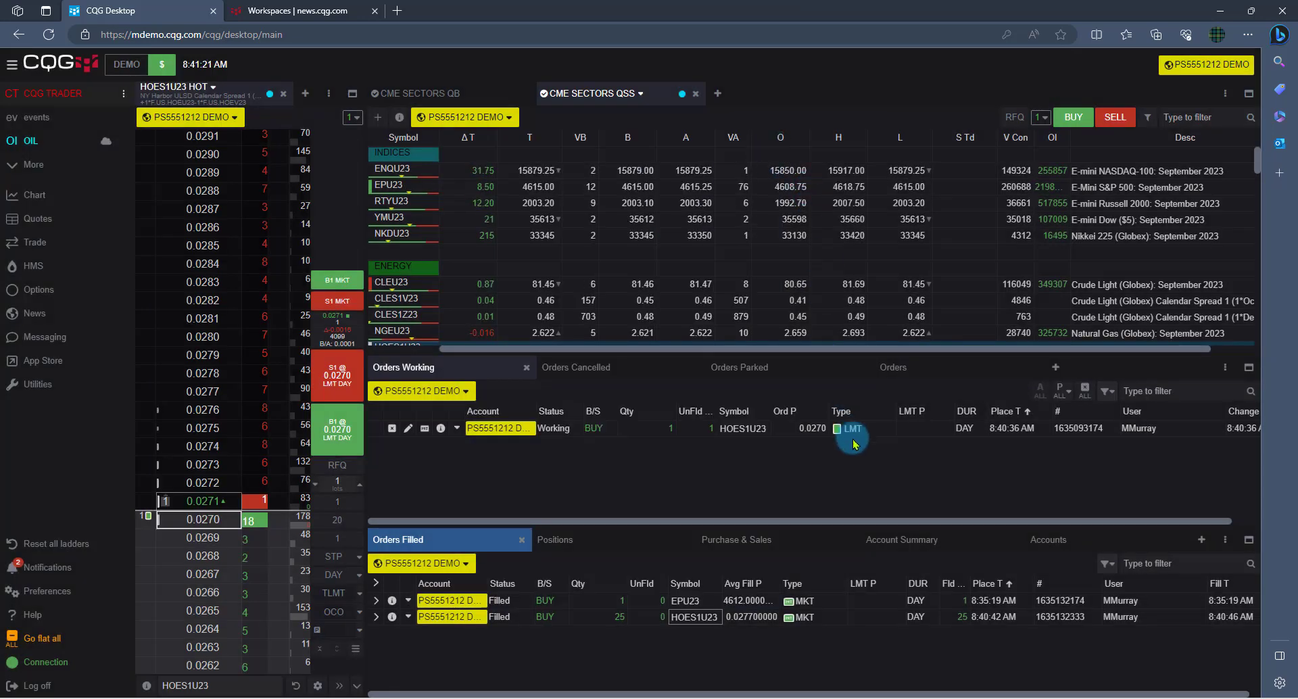
pyautogui.click(1227, 544)
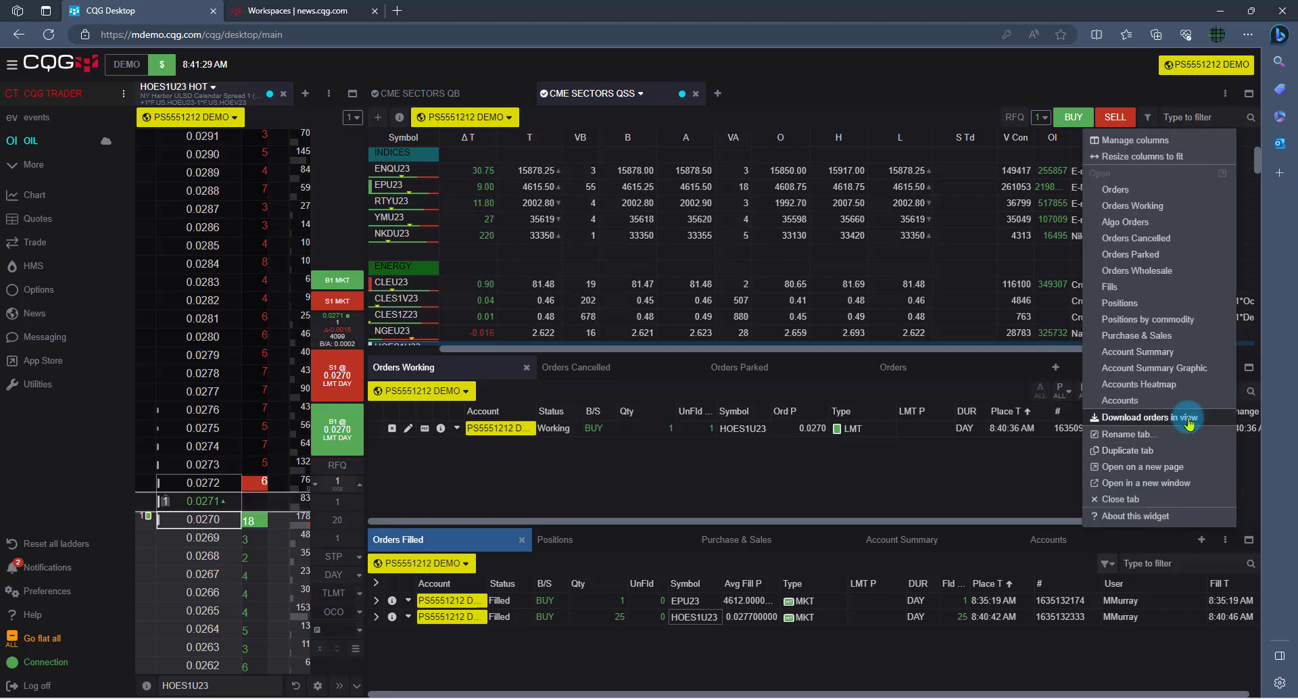
pyautogui.click(1105, 567)
pyautogui.click(1105, 565)
pyautogui.click(1016, 586)
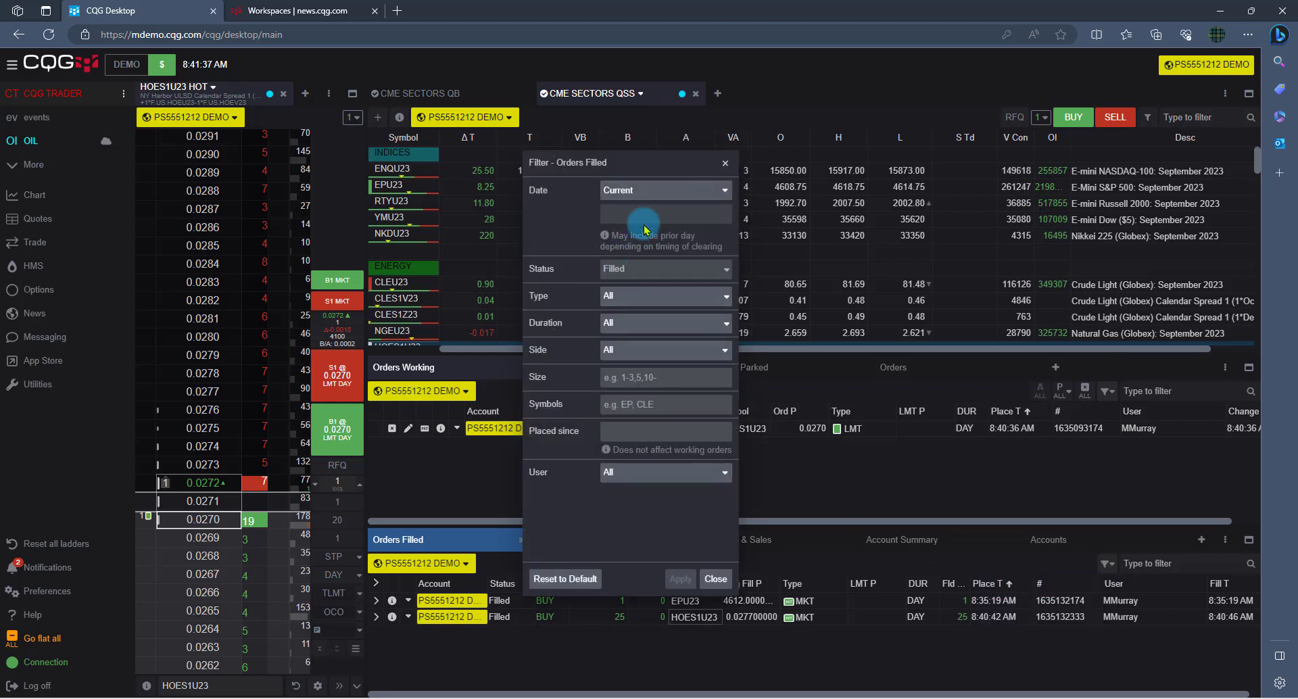
pyautogui.click(730, 191)
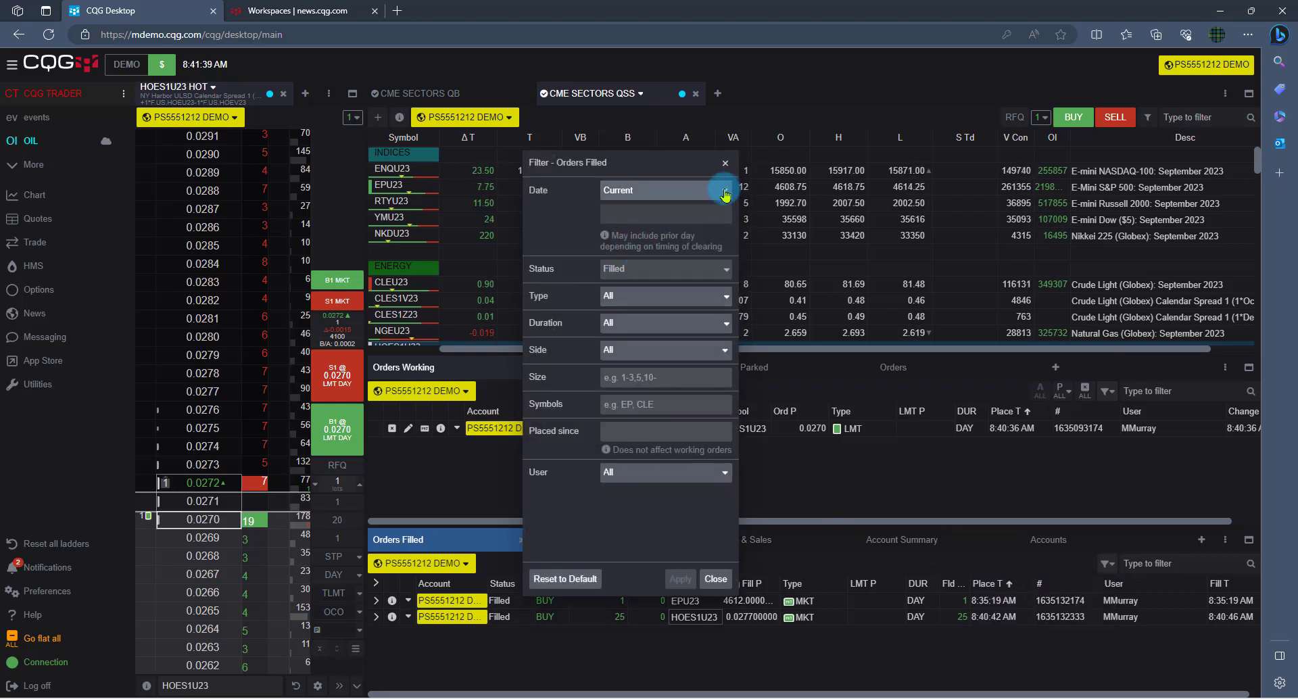
pyautogui.click(688, 294)
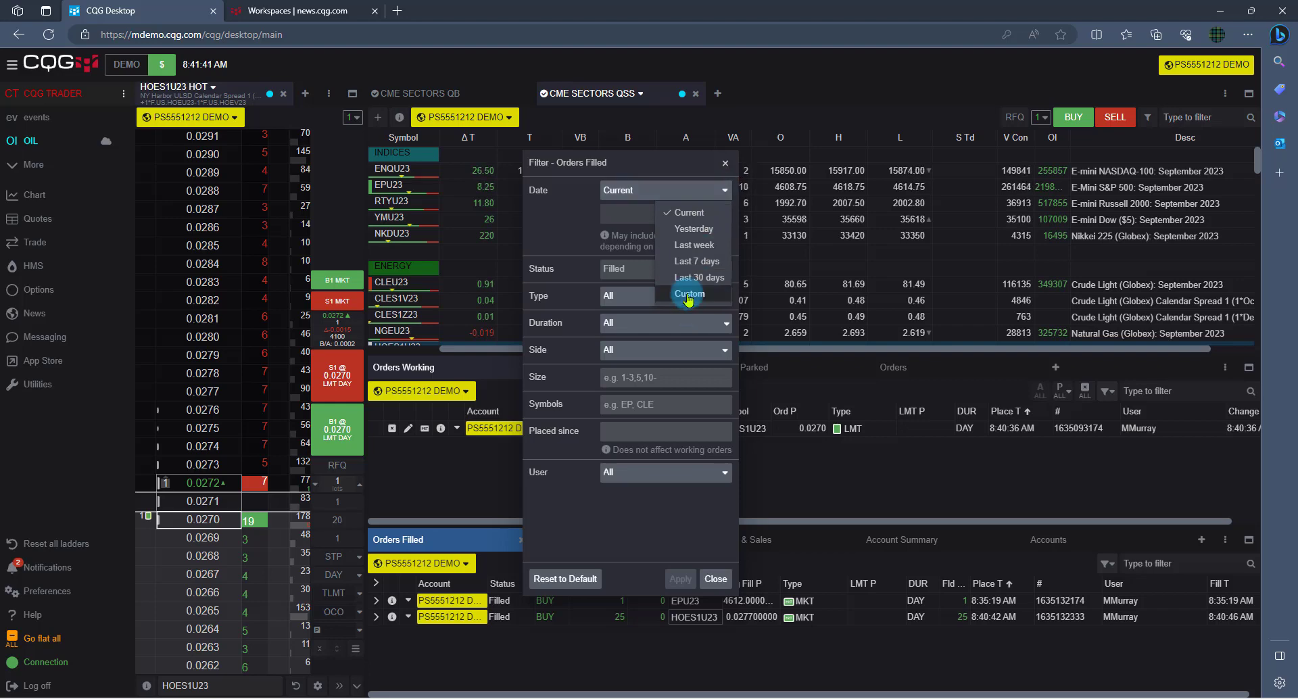
pyautogui.click(617, 213)
pyautogui.click(541, 331)
pyautogui.click(642, 323)
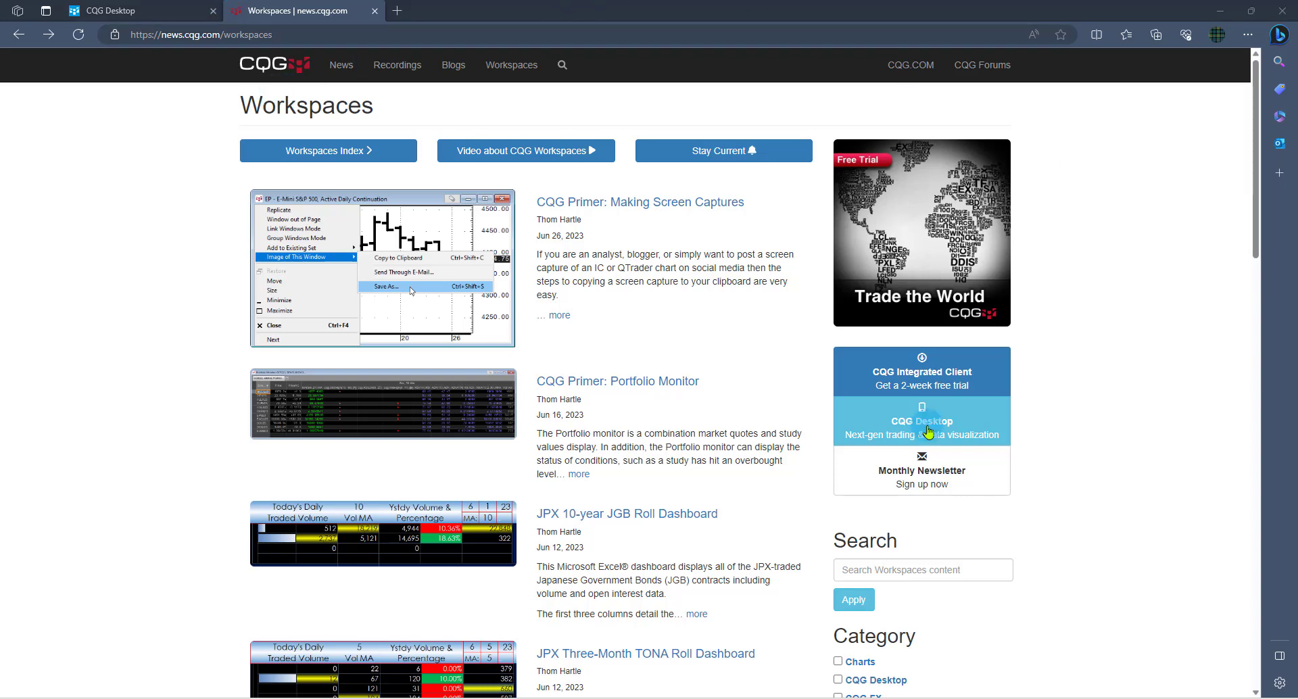
# Scroll through the CQG XL Toolkit For Excel articles, then switch to the cqg_web_spread_matrix (1).xlsx workbook
pyautogui.scroll(-5, 982, 521)
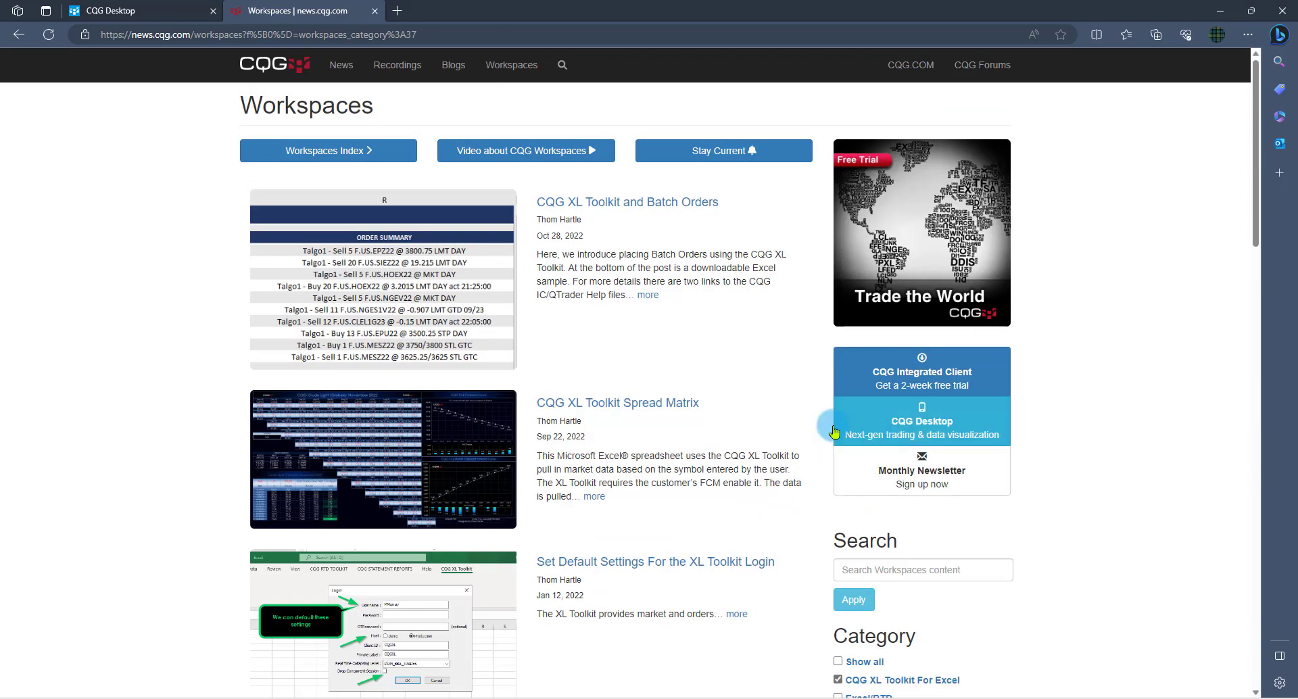
pyautogui.scroll(-3, 578, 250)
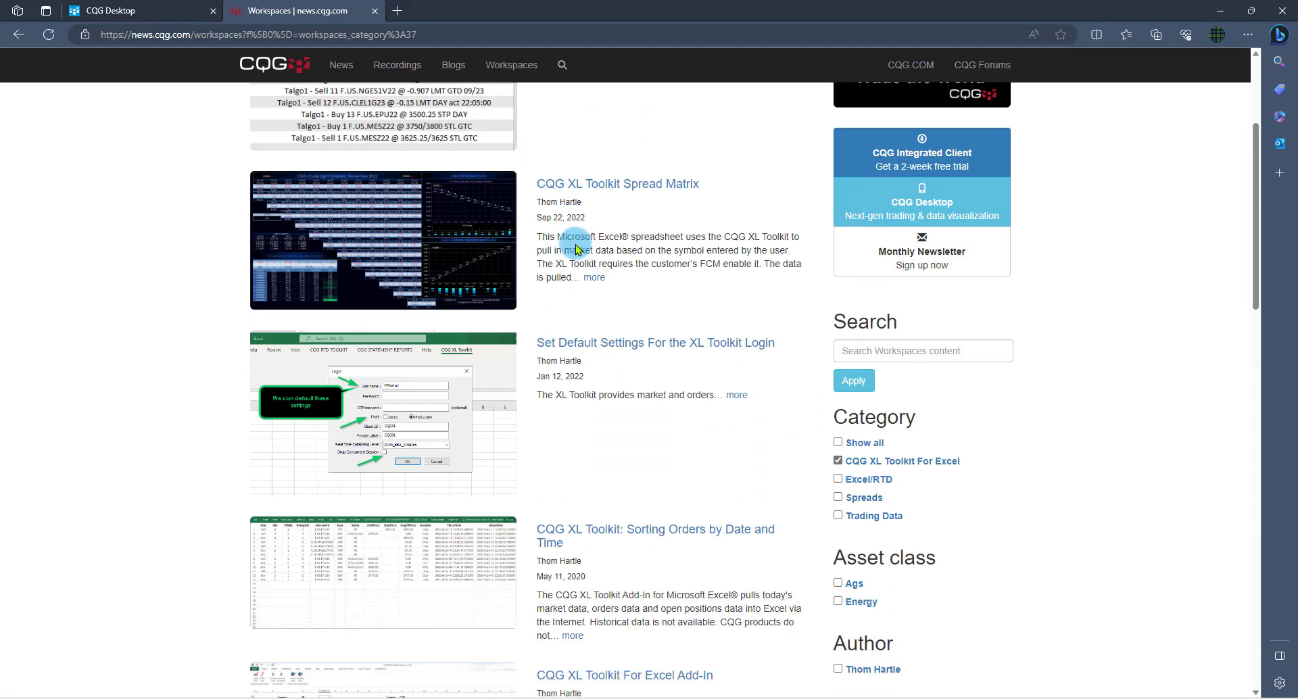
pyautogui.scroll(-1, 608, 222)
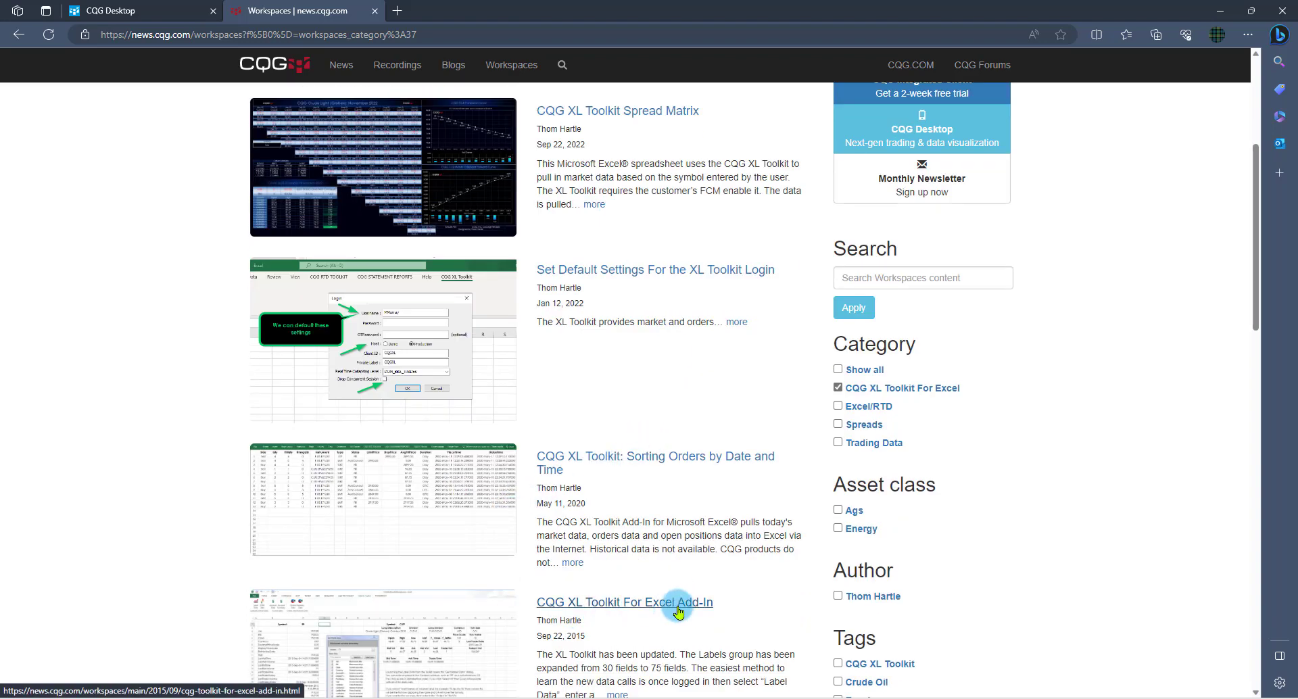
pyautogui.click(723, 664)
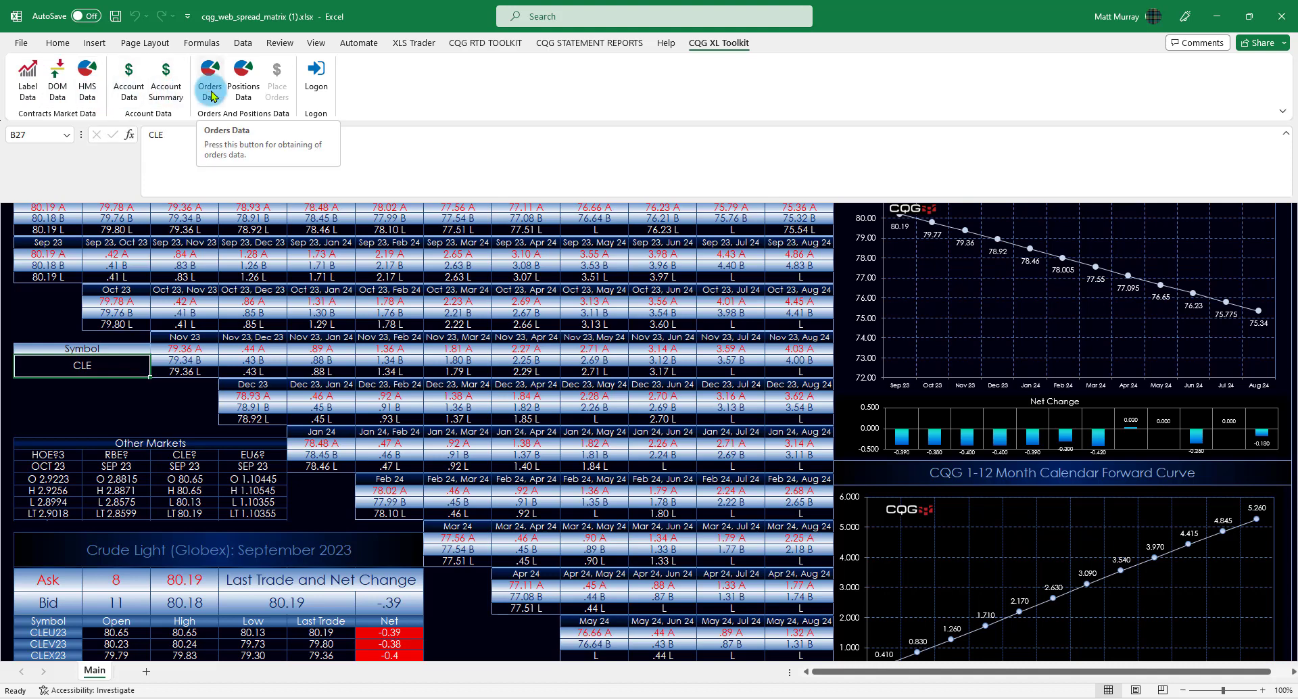
# Log on to the CQG XL Toolkit from its ribbon tab using the account password
pyautogui.click(319, 81)
pyautogui.click(690, 303)
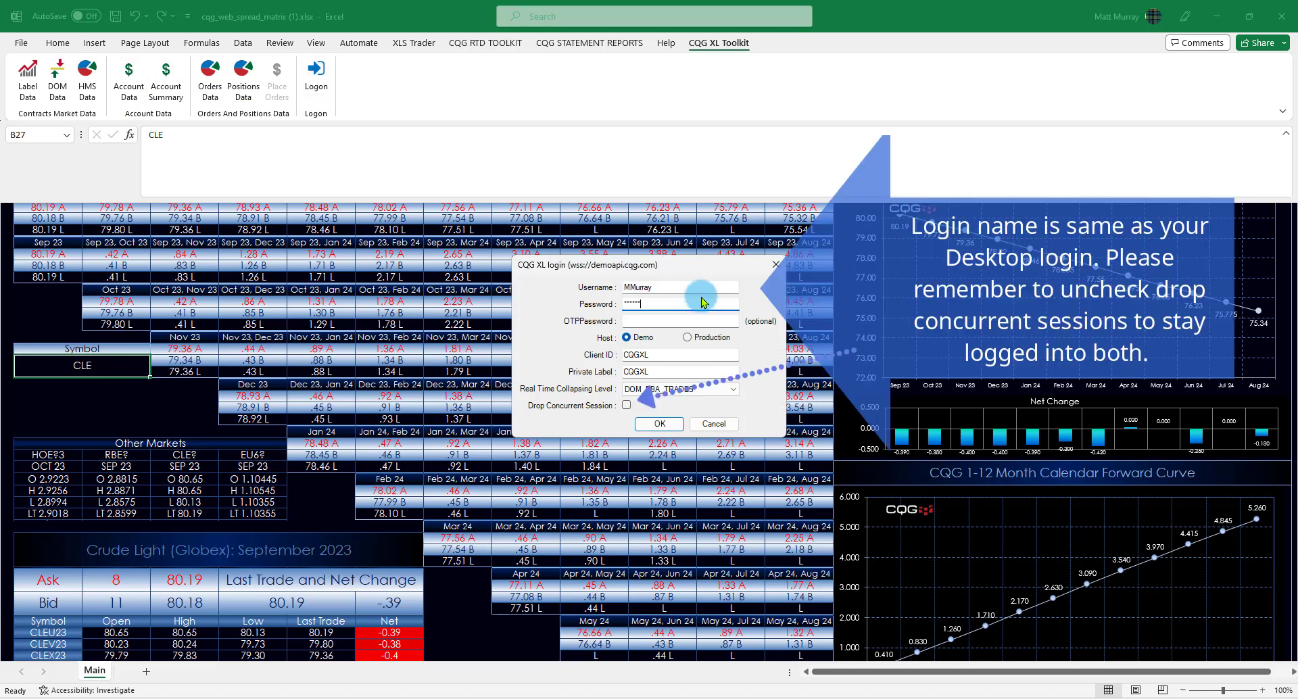
pyautogui.press('Return')
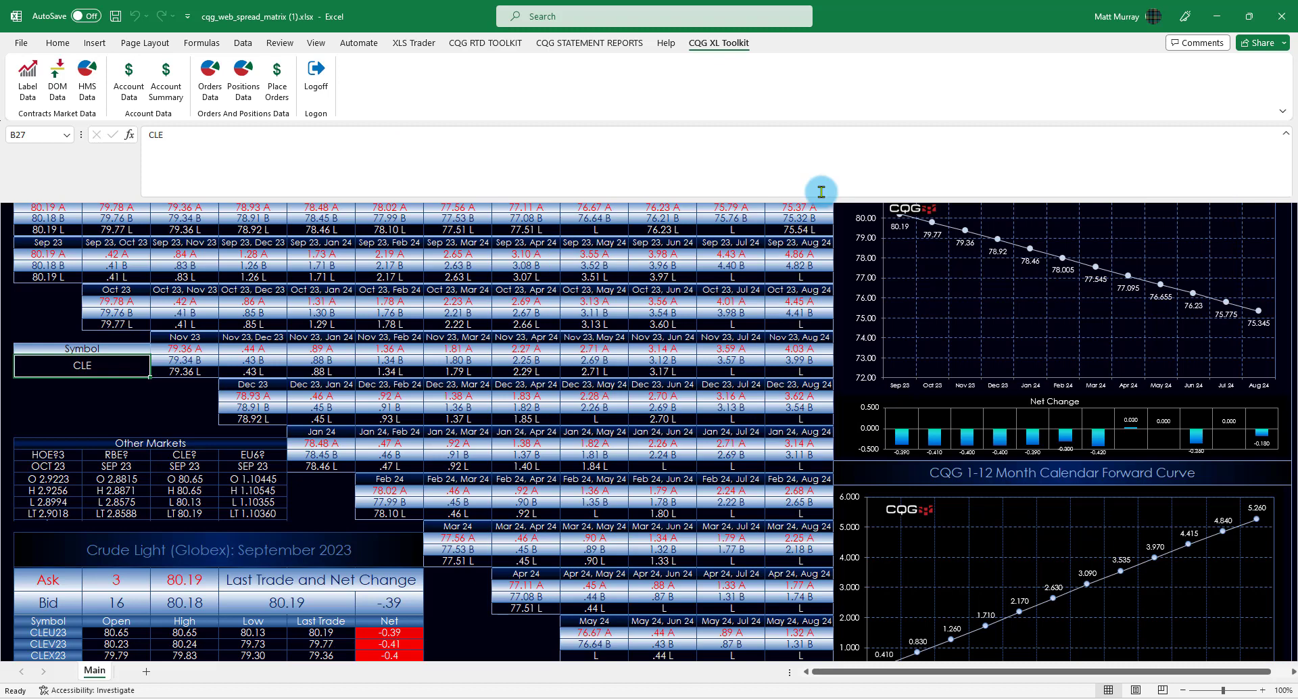